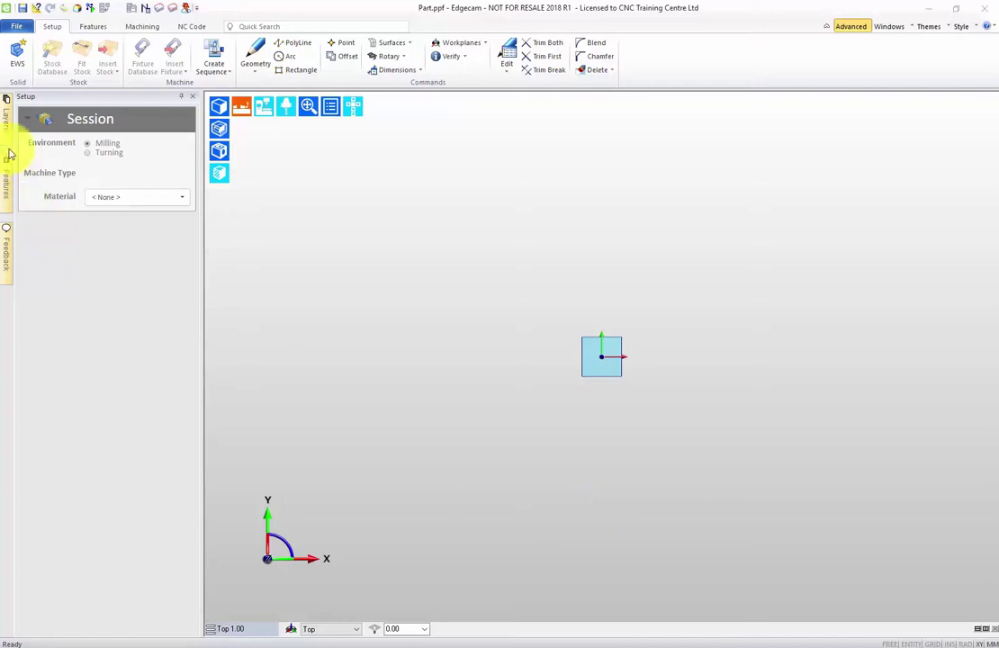
Enter Edgecam's solid editing workspace (EWS) with the Geometry sketch tools.
click(17, 57)
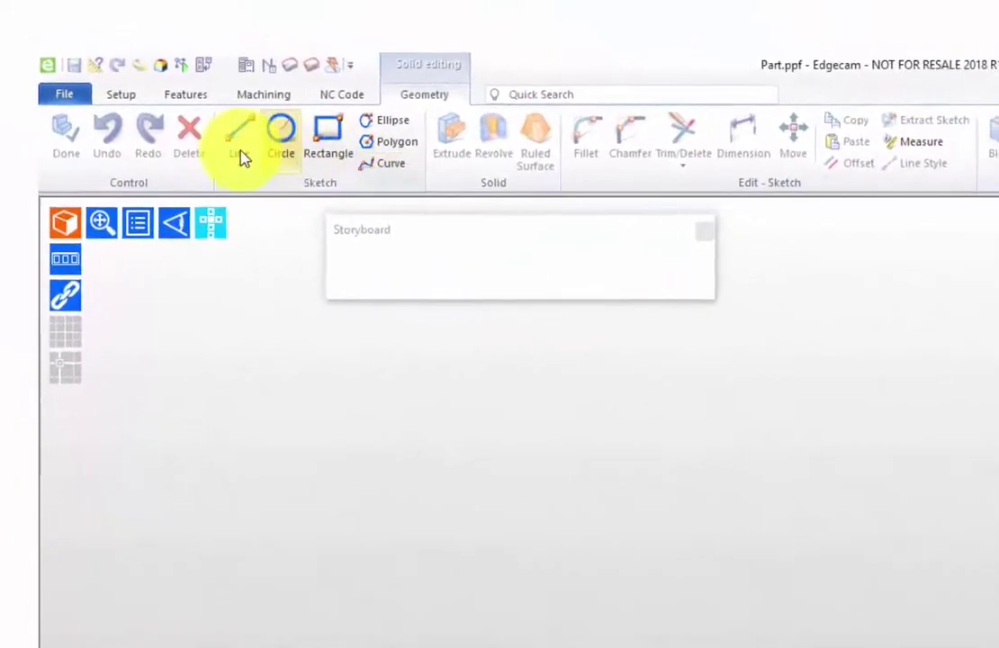
Draw the closed three-step line profile: bottom edge, right face, two steps, top edge, back to start.
click(233, 128)
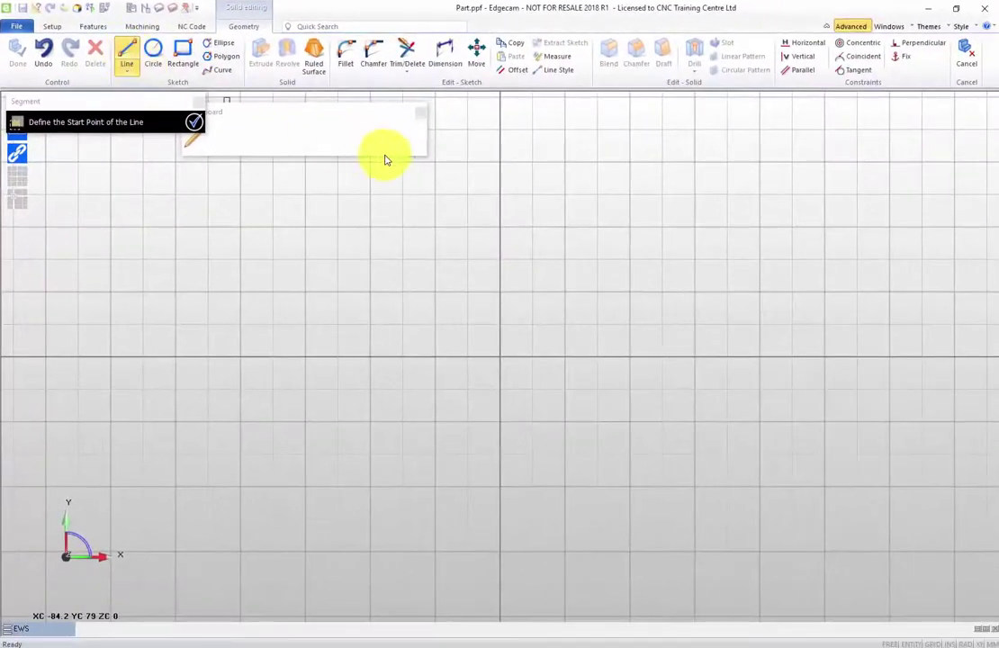
middle_drag(583, 240, 85, 583)
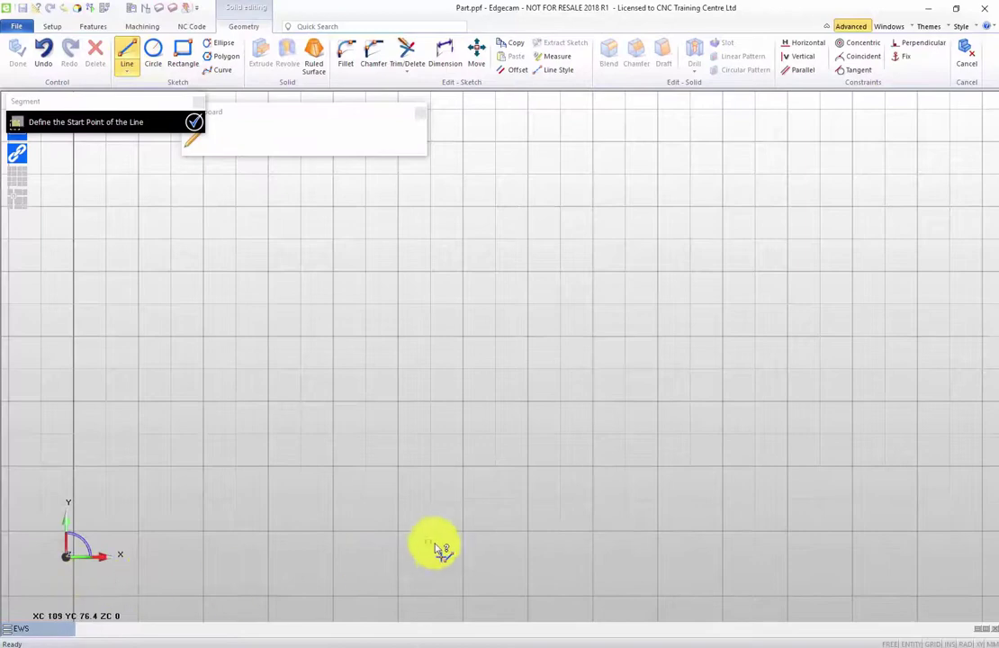
click(526, 467)
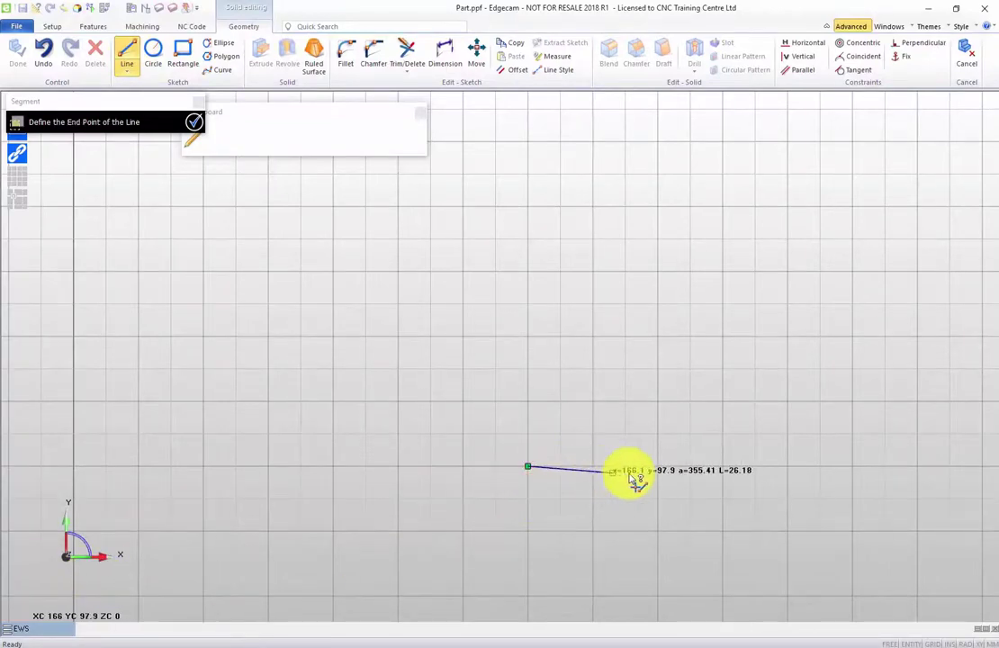
click(919, 467)
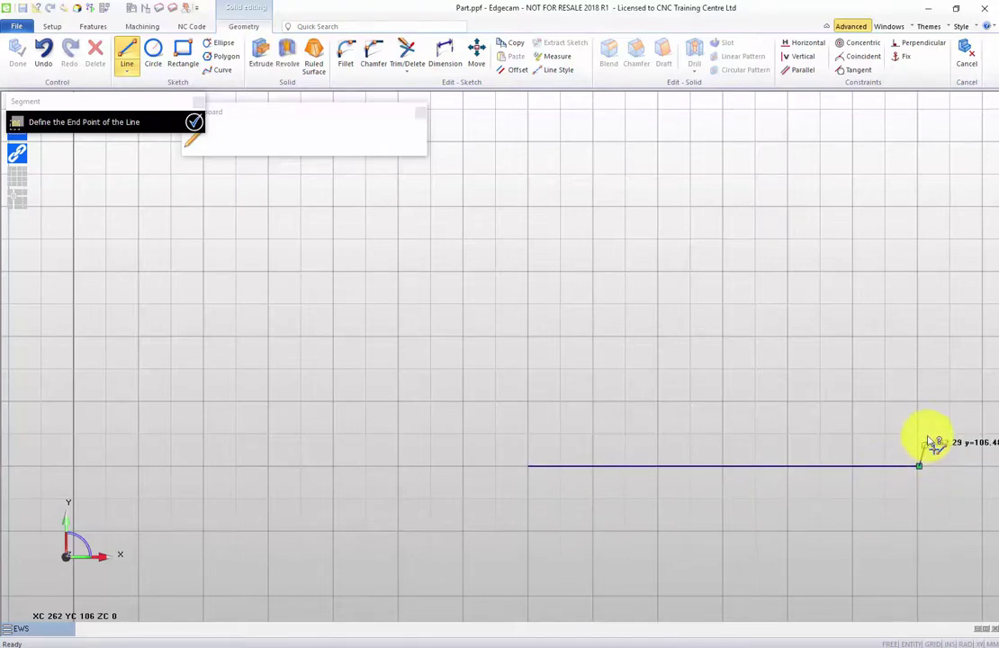
click(918, 401)
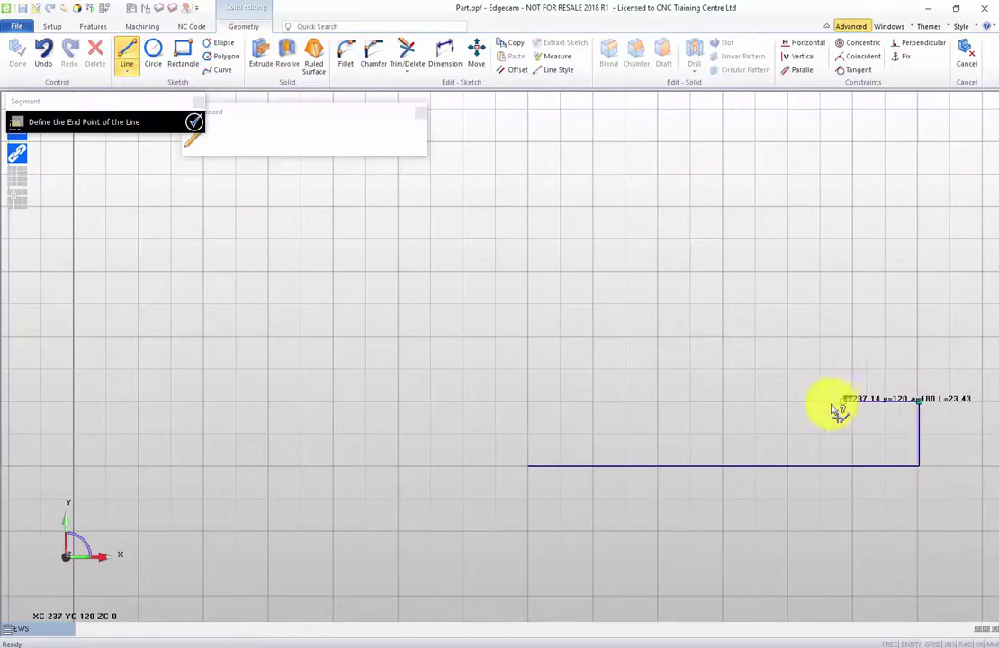
click(787, 402)
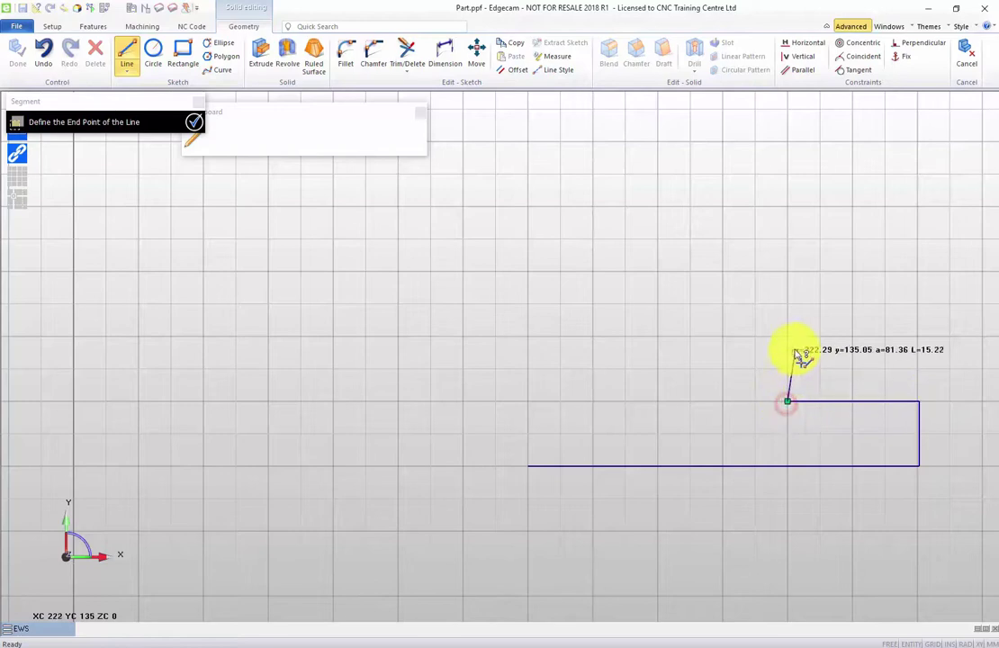
click(787, 340)
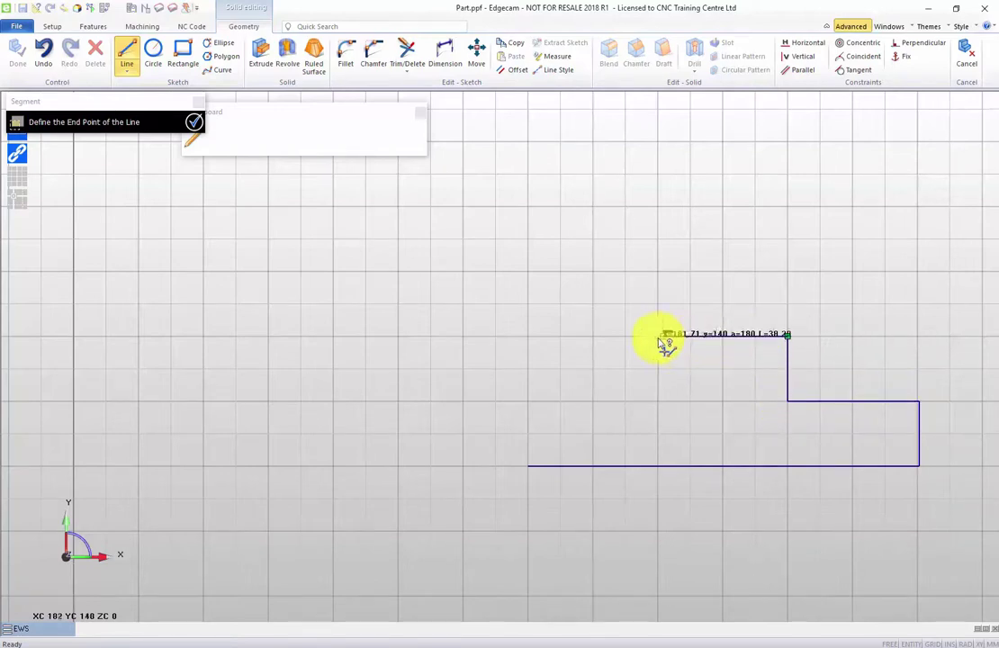
click(659, 337)
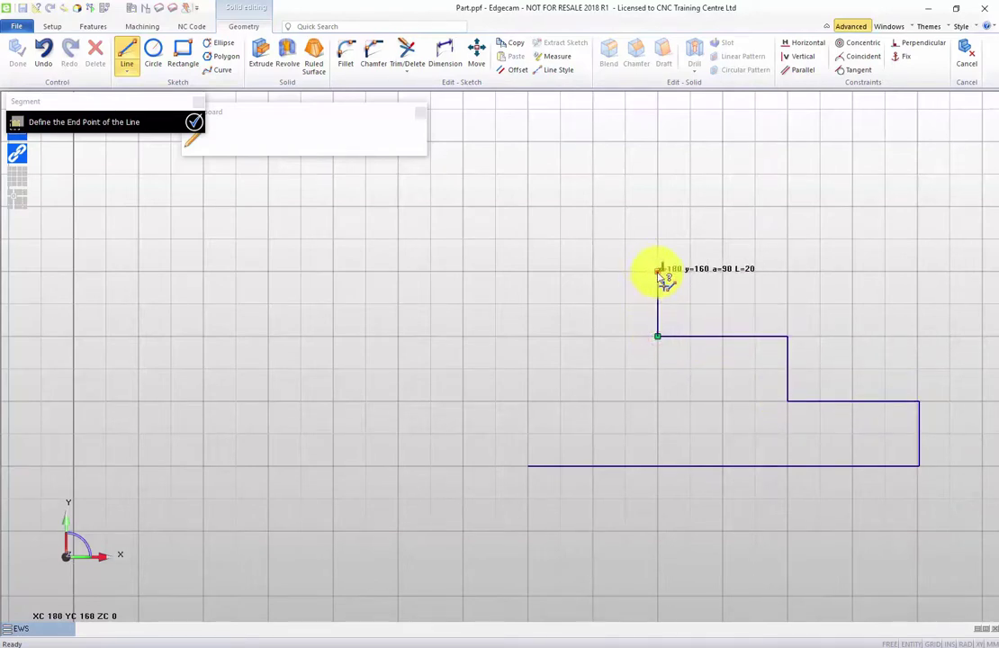
click(657, 272)
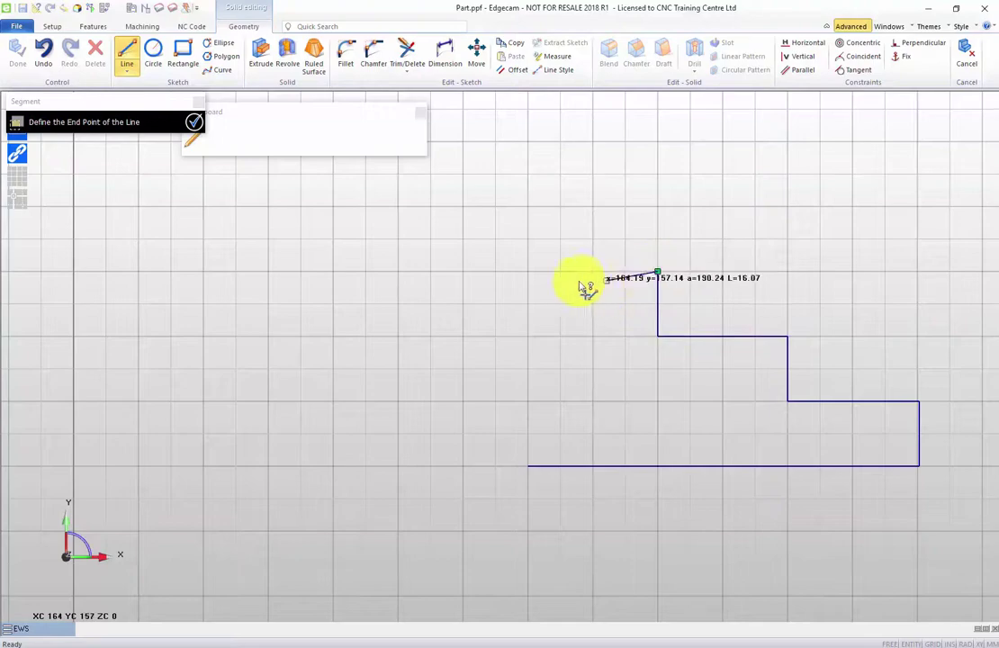
click(528, 271)
click(532, 467)
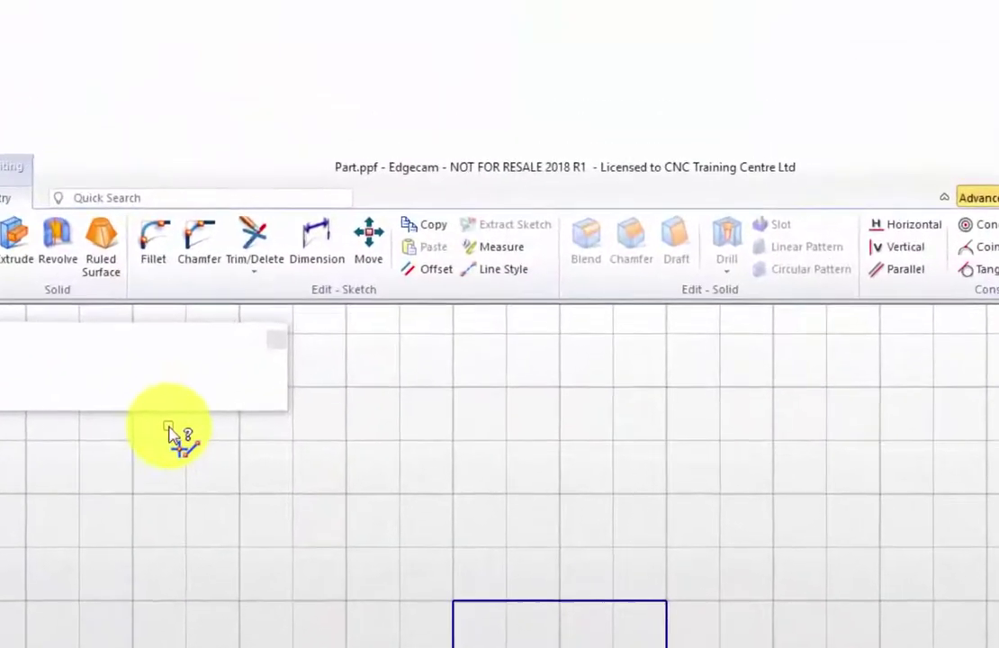
Dimension the bottom edge at 120.57 long and the overall left height at 60.
click(317, 241)
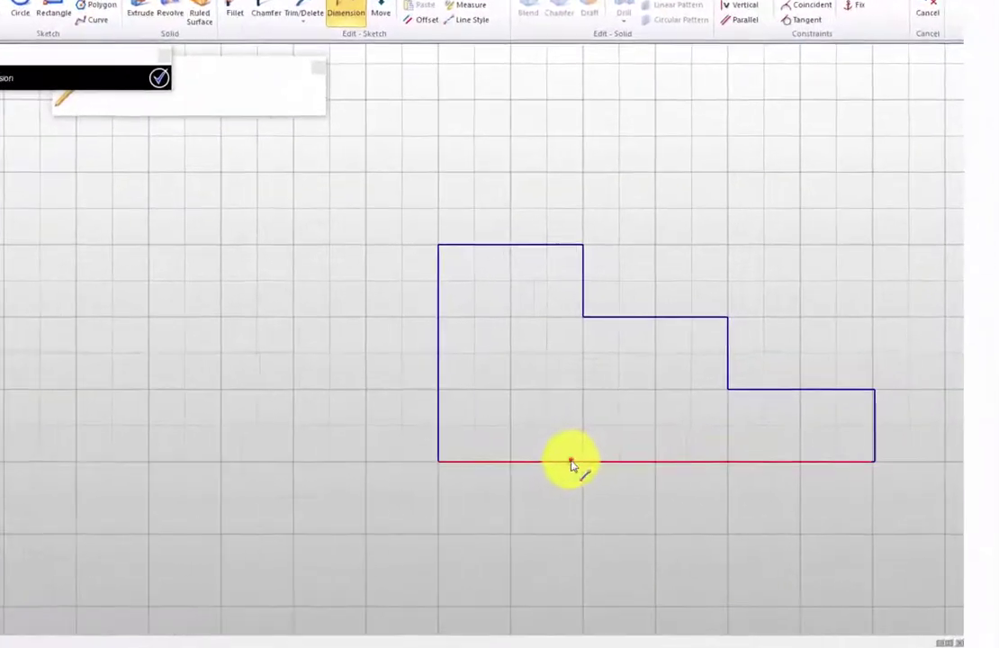
click(647, 582)
click(585, 105)
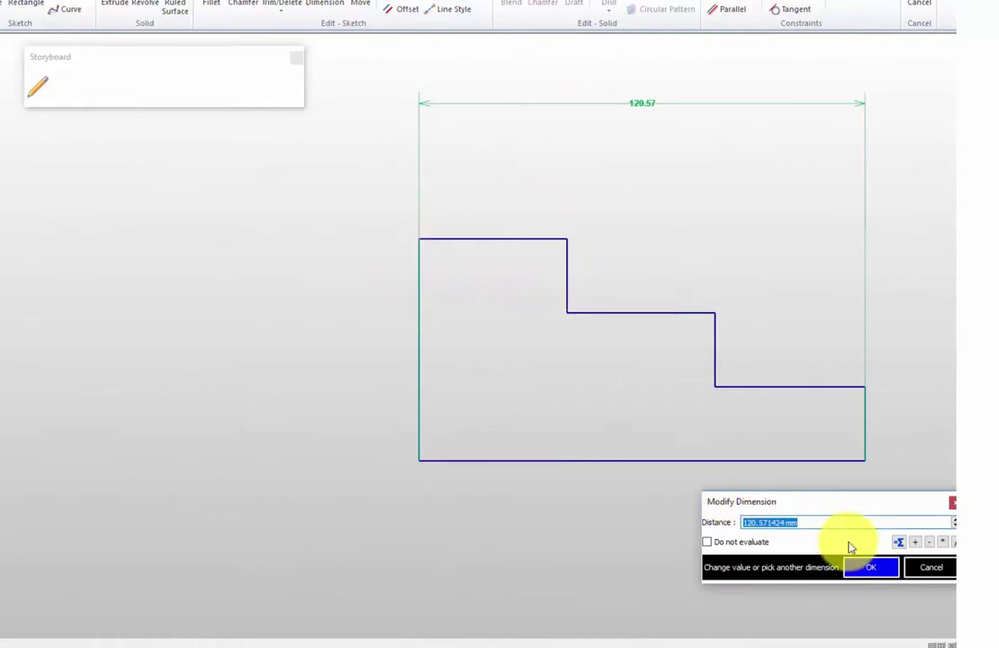
drag(852, 500, 188, 287)
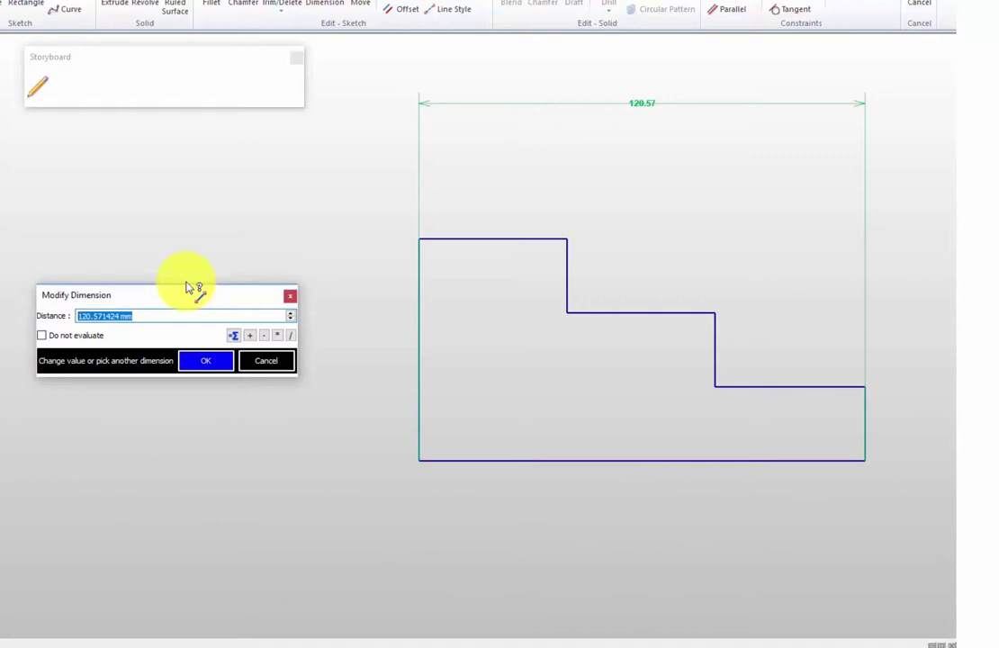
click(193, 367)
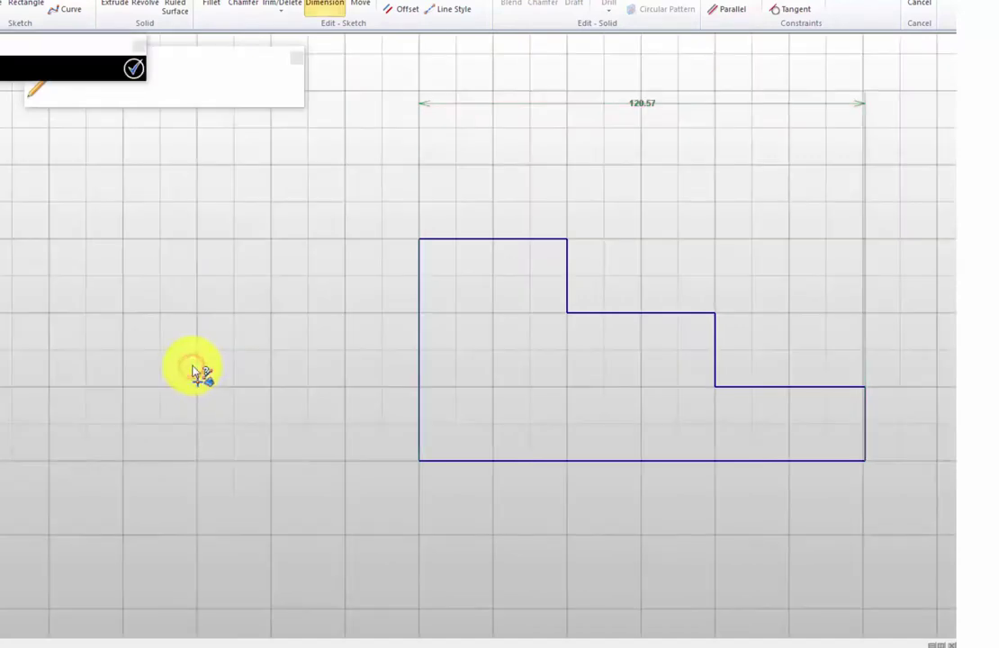
click(420, 239)
click(419, 461)
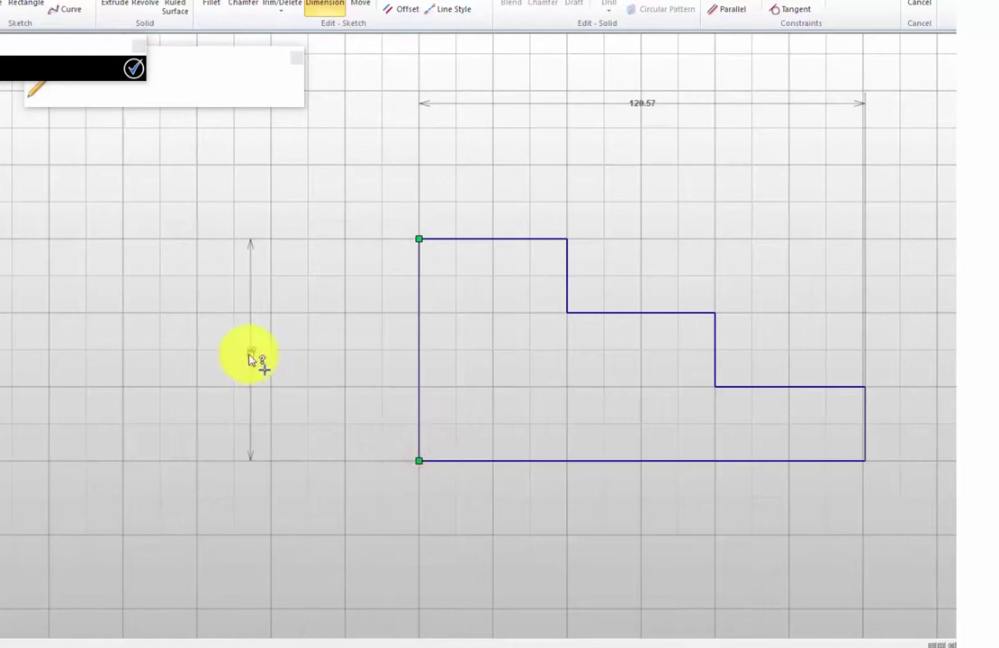
click(234, 356)
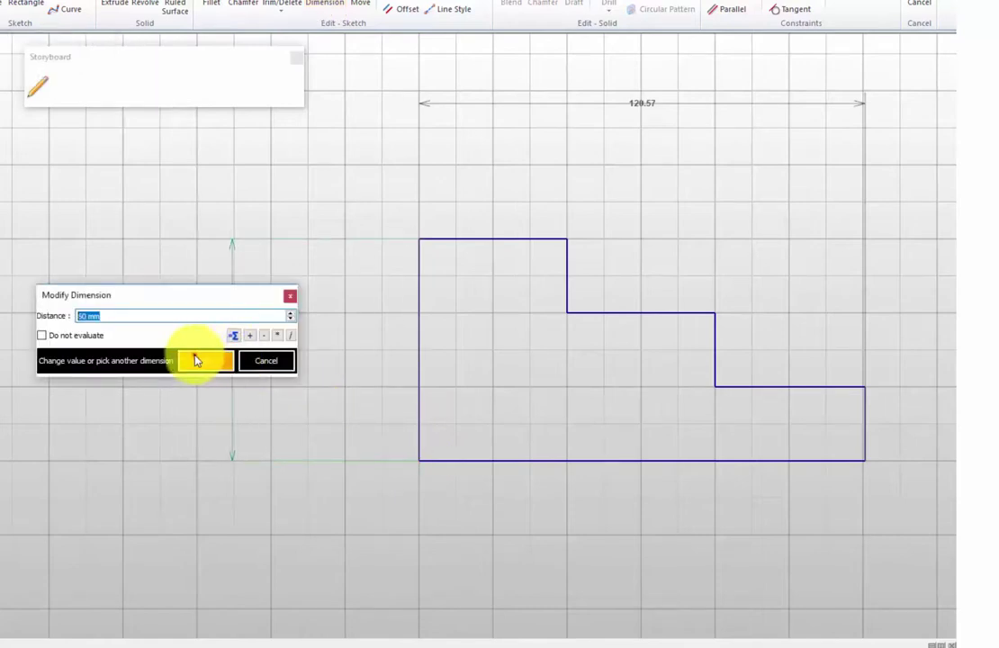
click(196, 360)
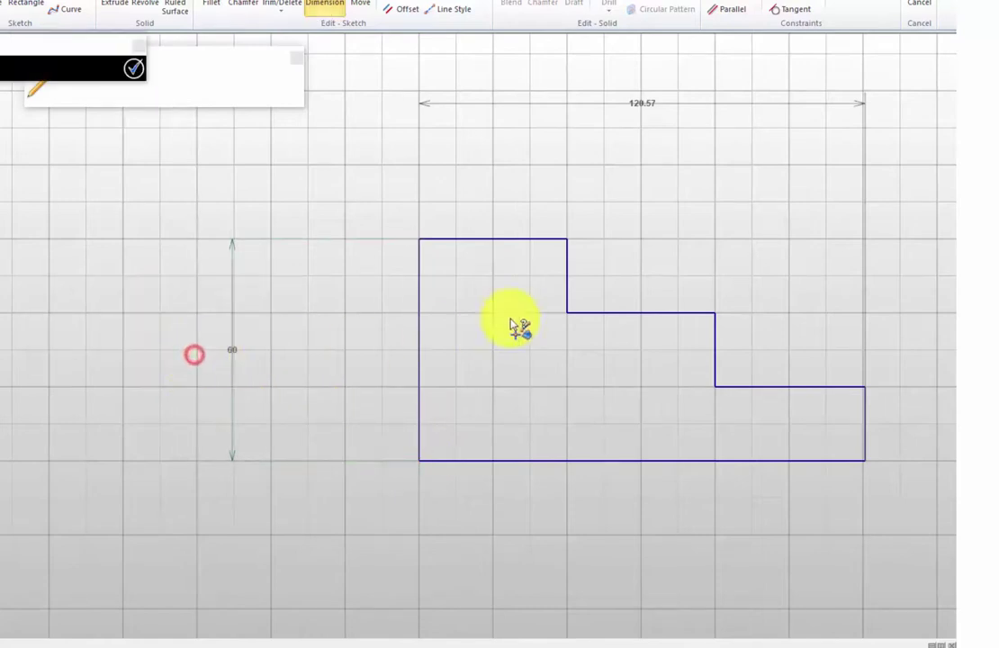
Add the 40 middle-step and 20 lowest-step height dimensions.
click(567, 313)
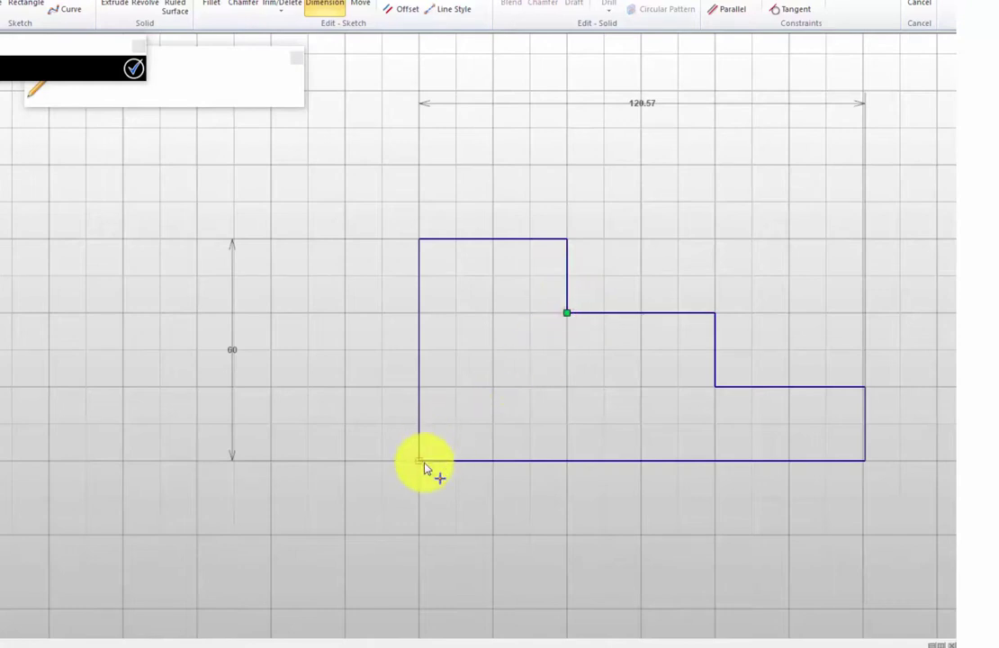
click(420, 461)
click(317, 394)
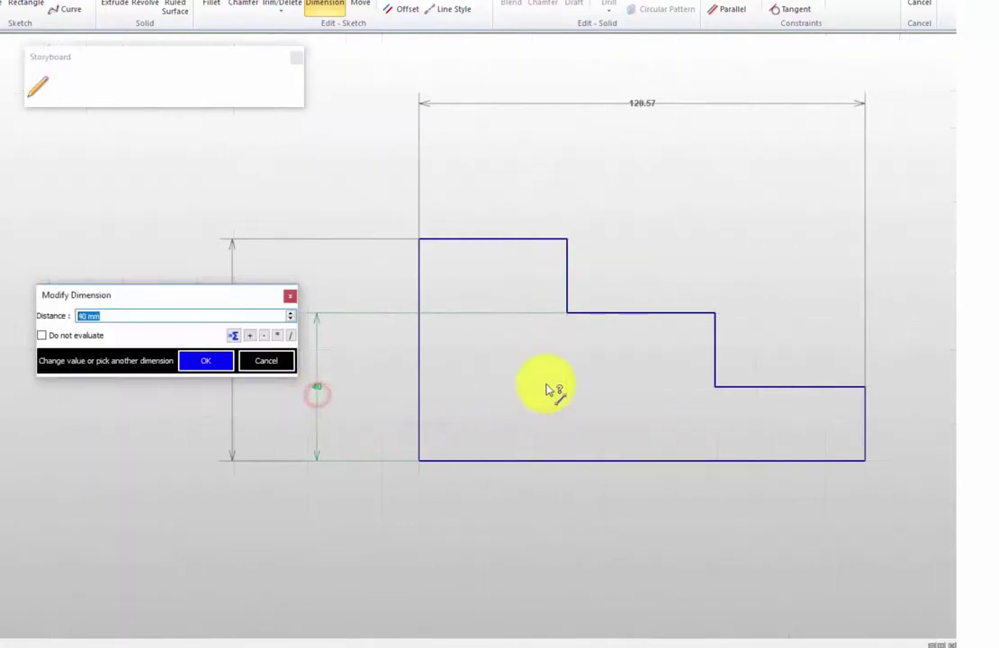
click(209, 367)
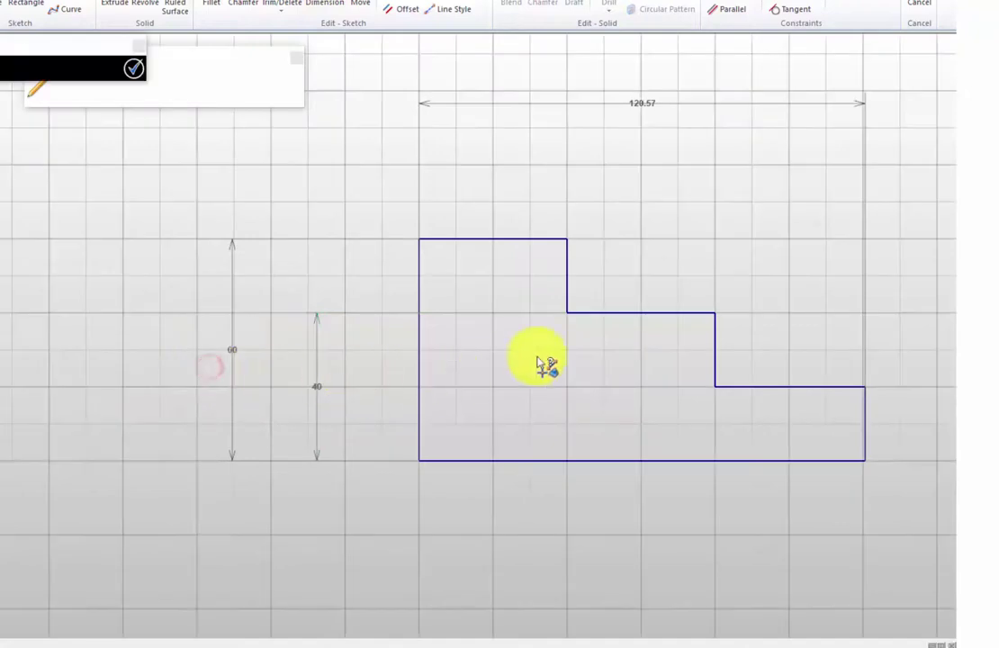
click(445, 54)
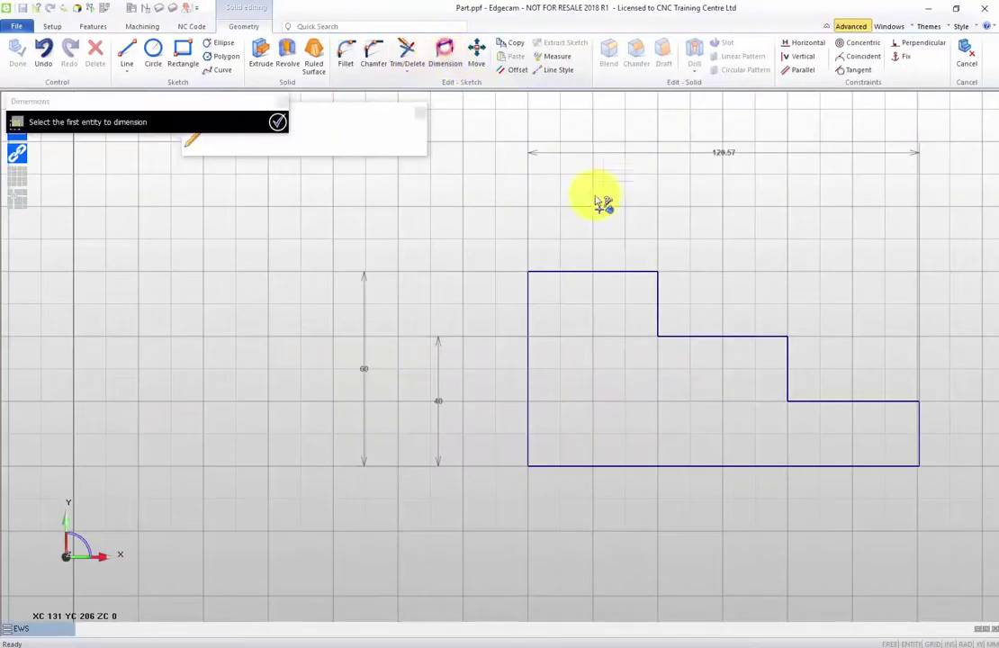
click(918, 404)
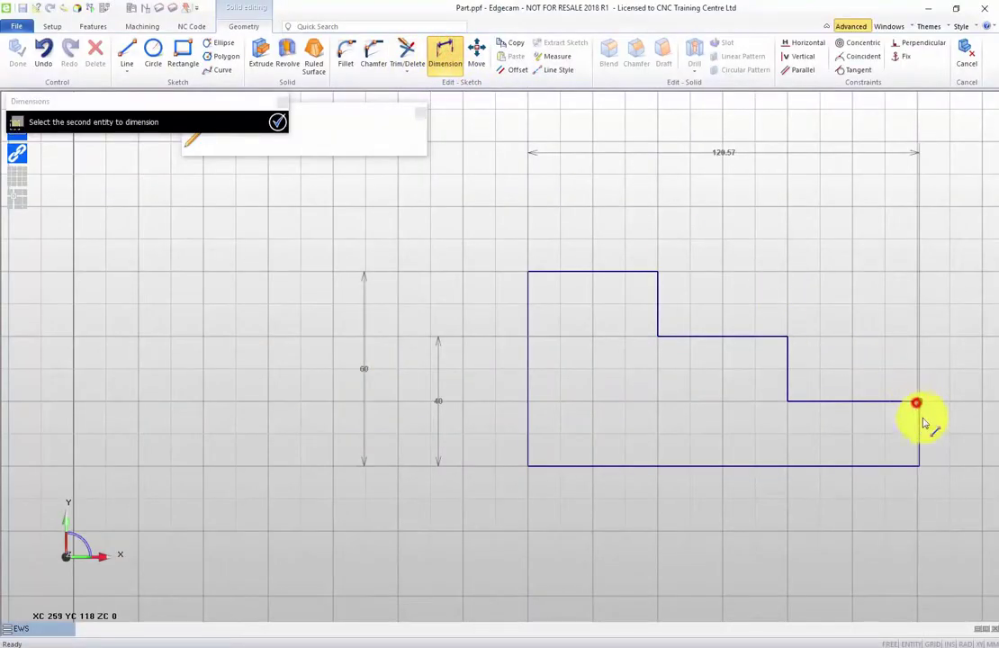
click(917, 464)
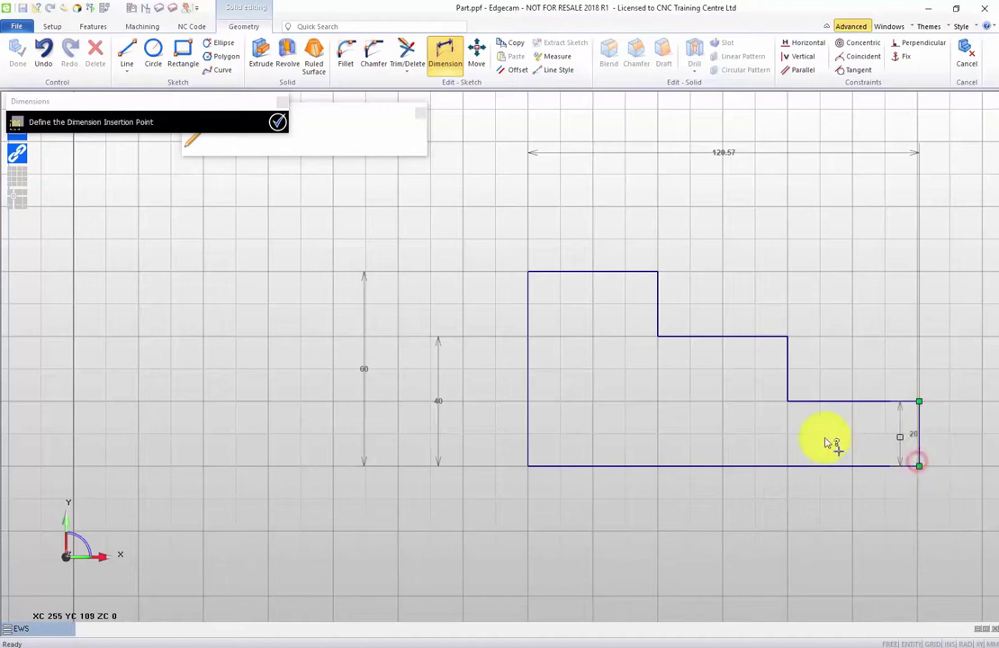
click(487, 435)
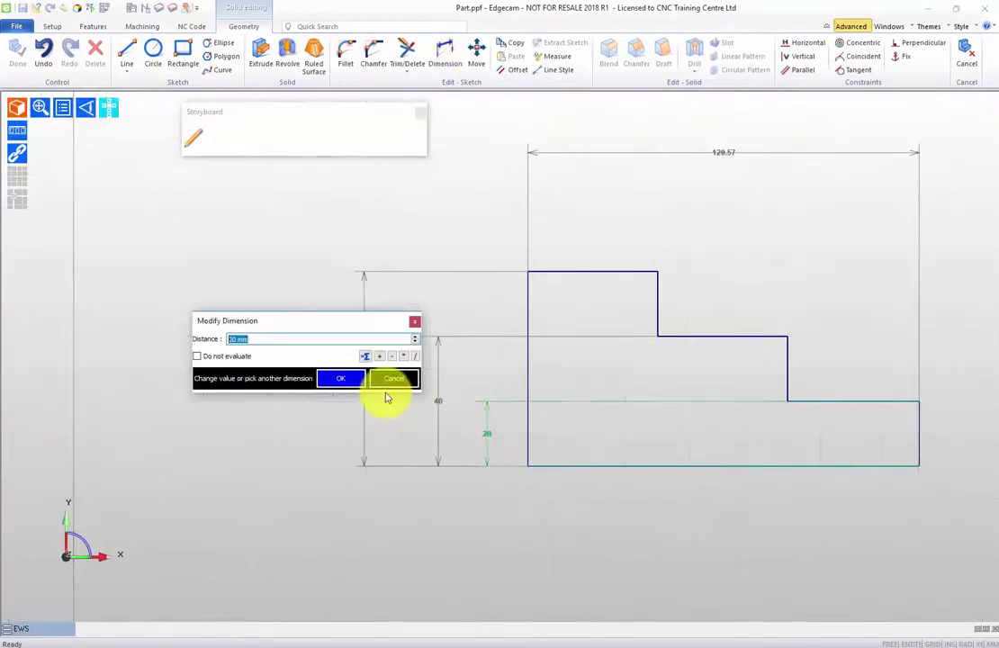
click(340, 379)
middle_drag(234, 338, 138, 356)
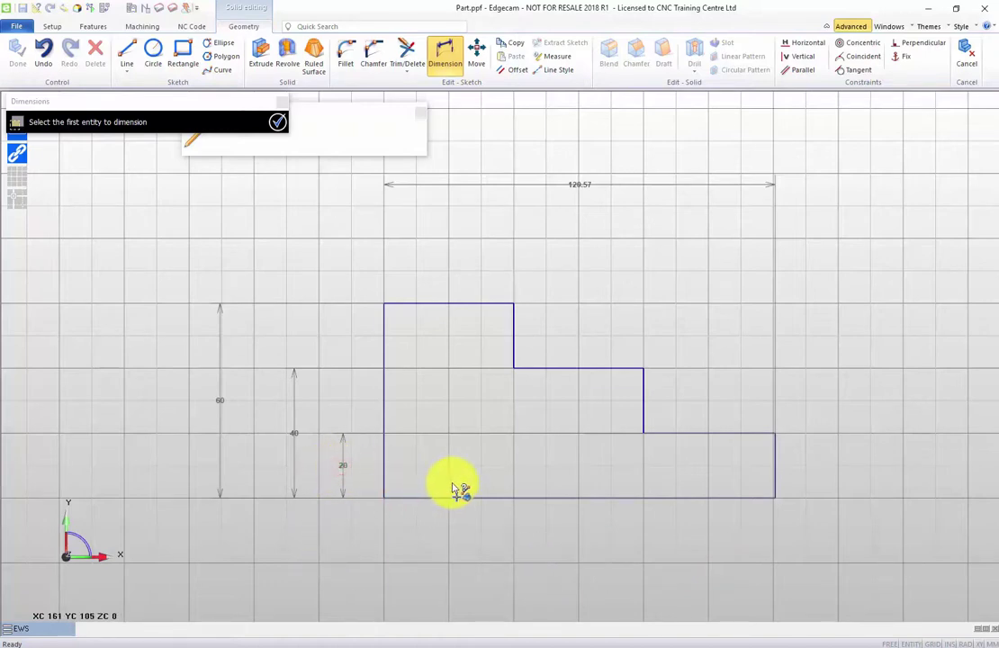
Move the 20, 40 and 60 height dimensions out to the right of the profile.
click(278, 126)
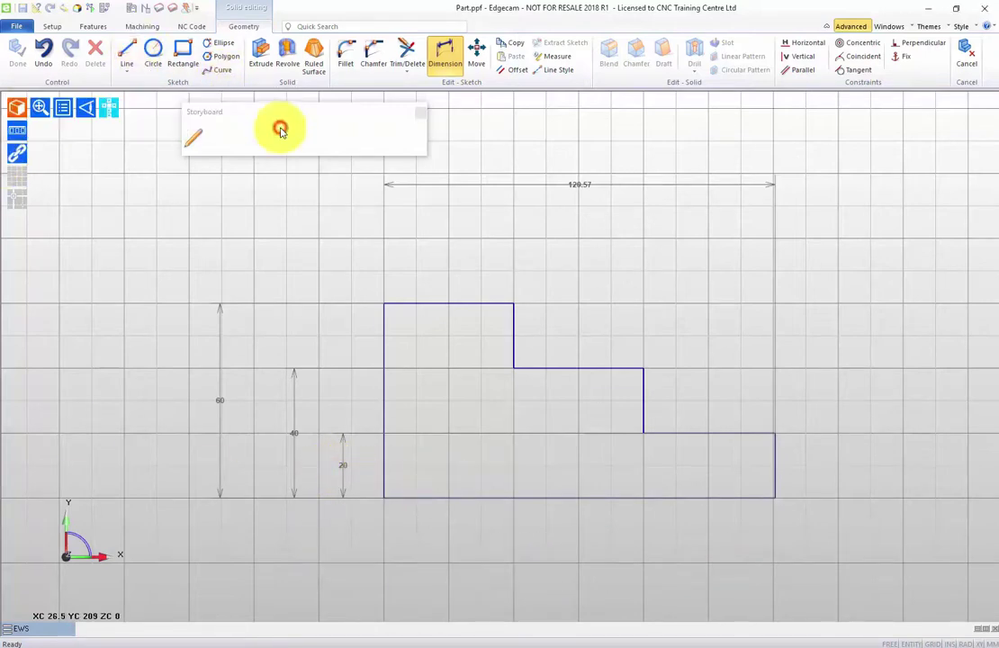
drag(343, 469, 864, 473)
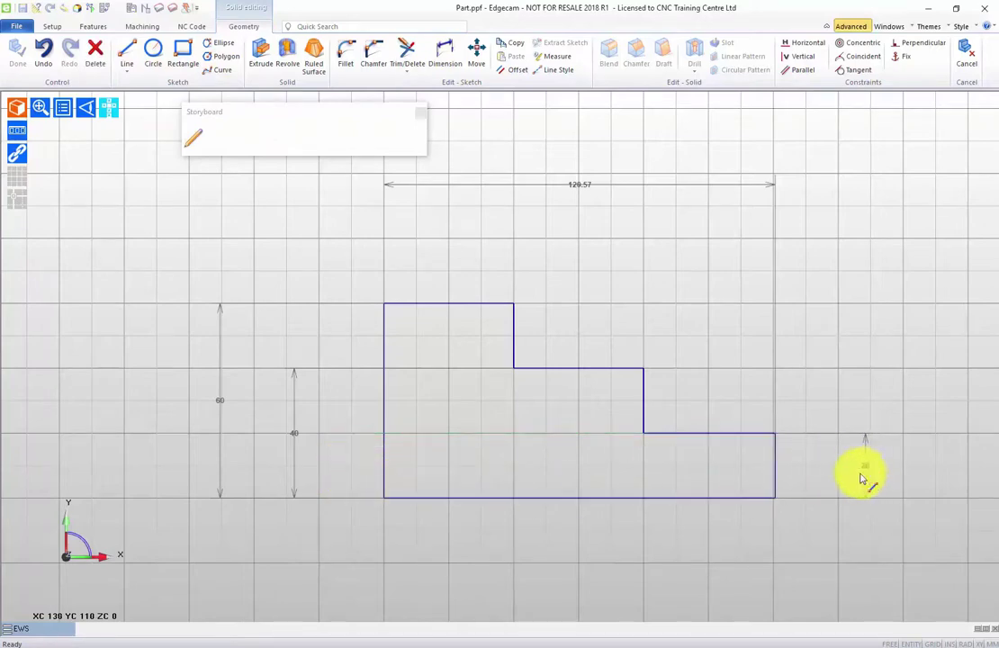
drag(293, 438, 909, 439)
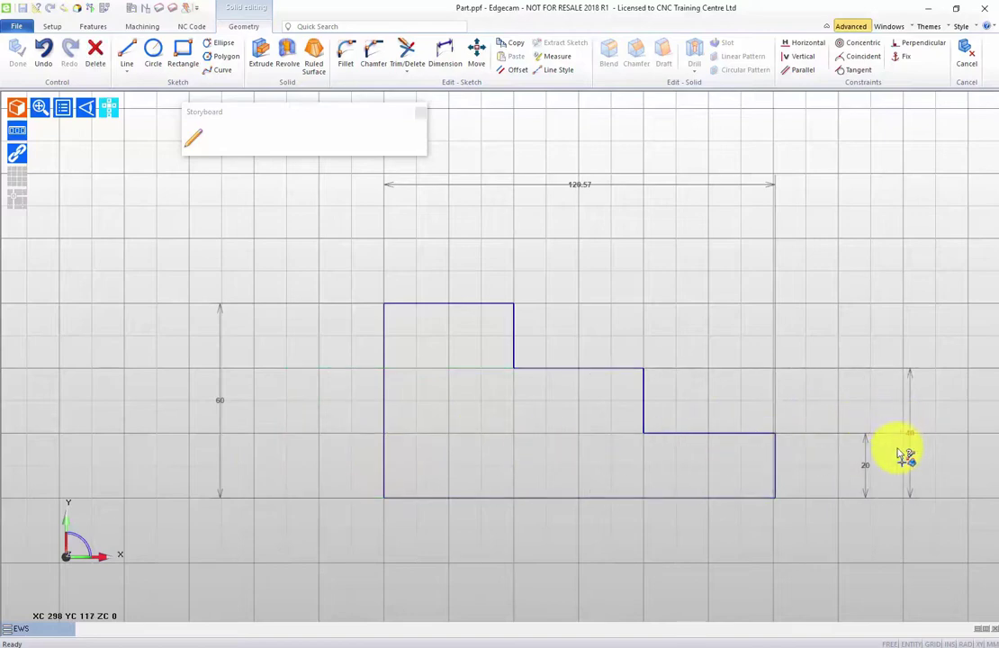
drag(862, 469, 844, 479)
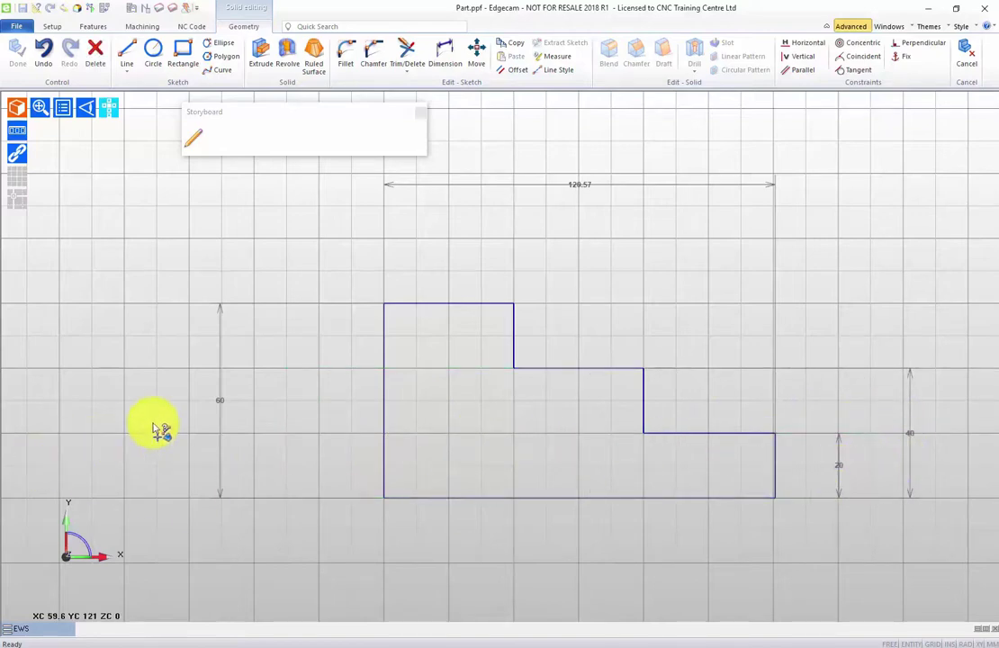
drag(221, 401, 959, 405)
middle_drag(424, 289, 276, 311)
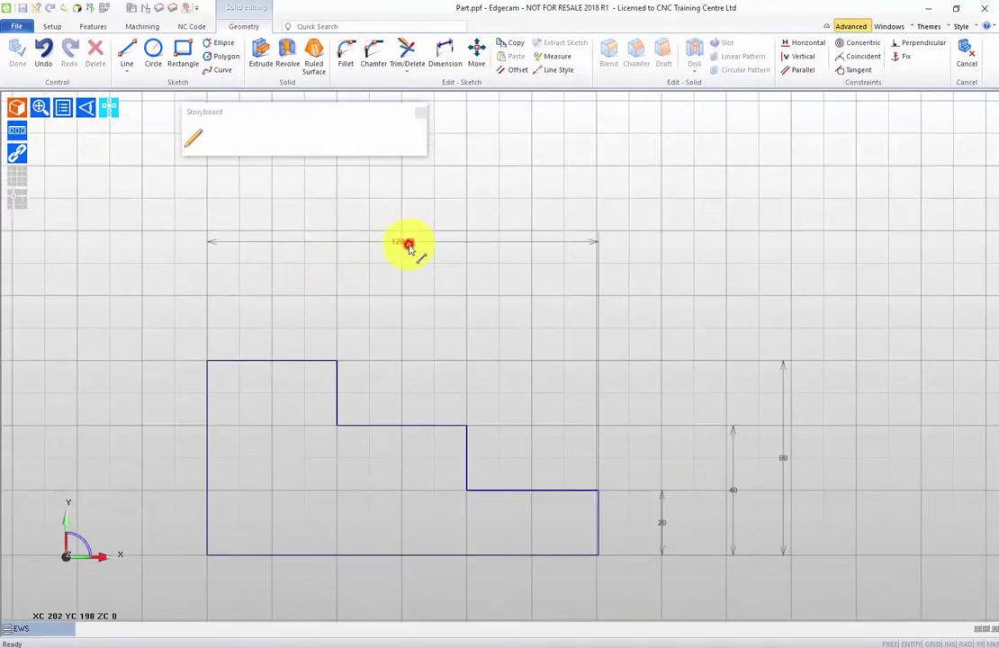
drag(408, 245, 420, 299)
middle_drag(207, 286, 172, 196)
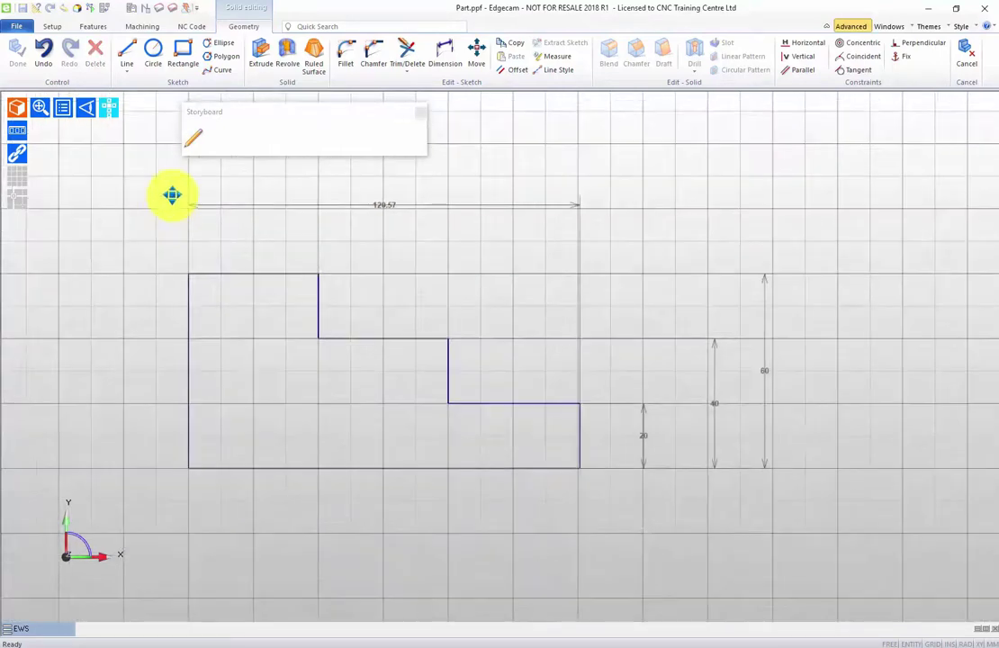
Change the overall length dimension from 120.57 to 120.
double_click(383, 211)
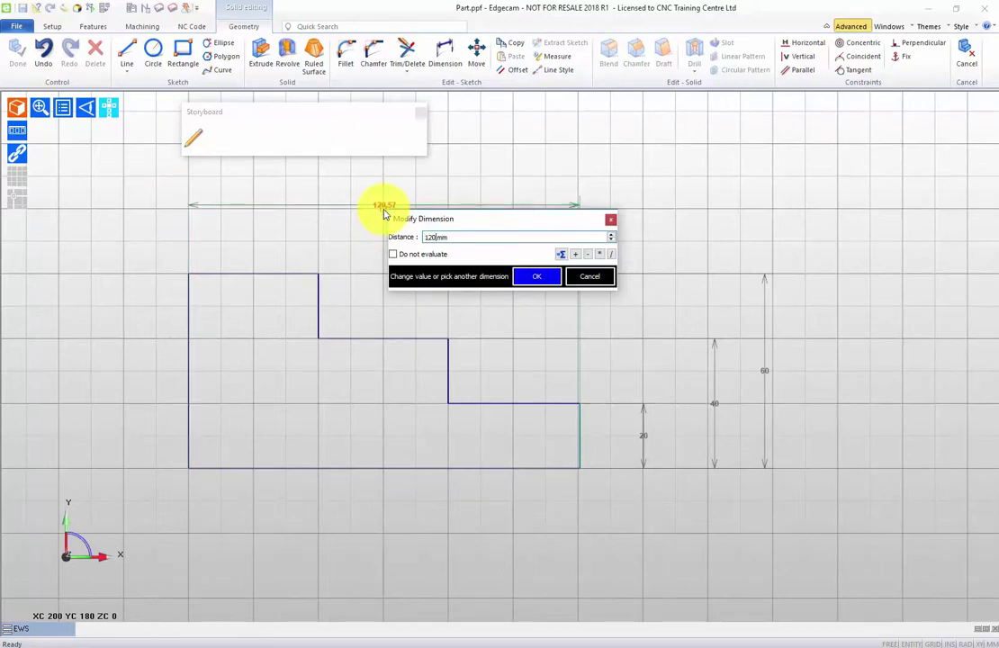
text(120)
key(Return)
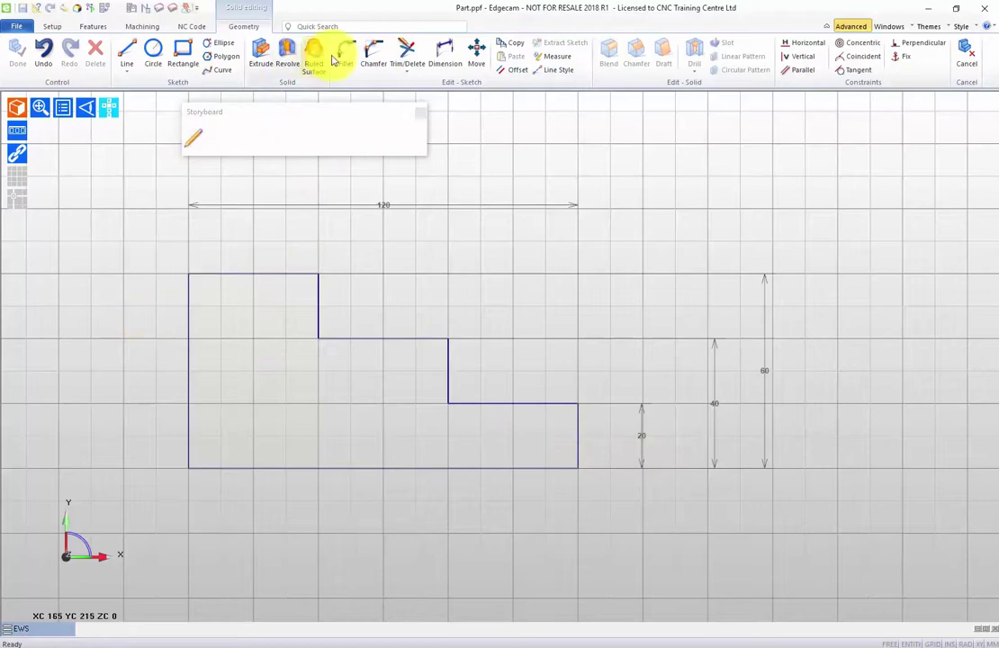
Revolve the profile 360 degrees about its bottom edge into a three-step solid shaft.
click(289, 53)
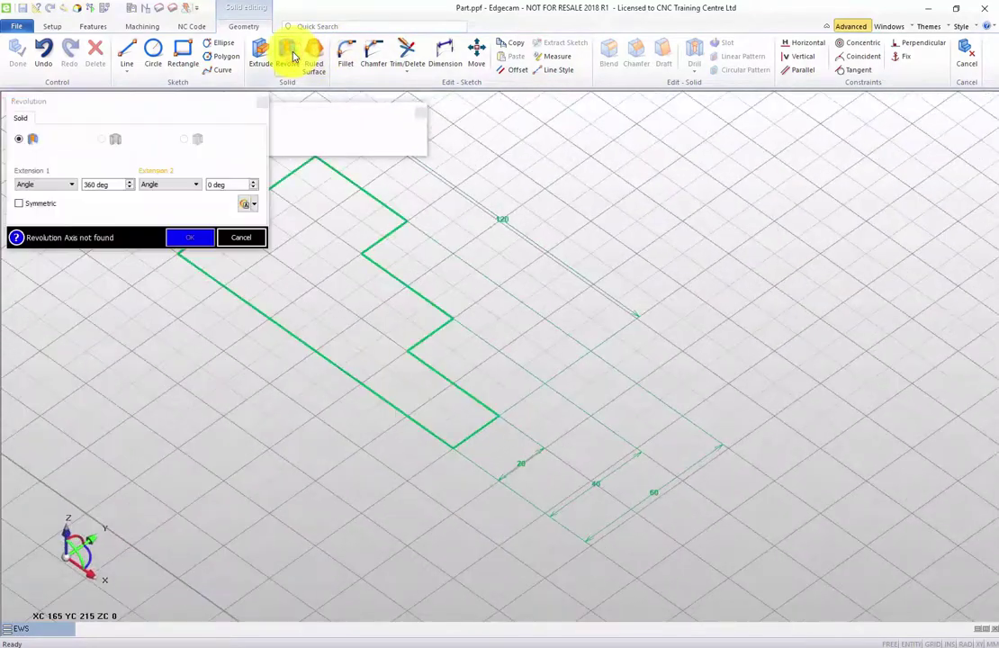
middle_drag(627, 310, 601, 297)
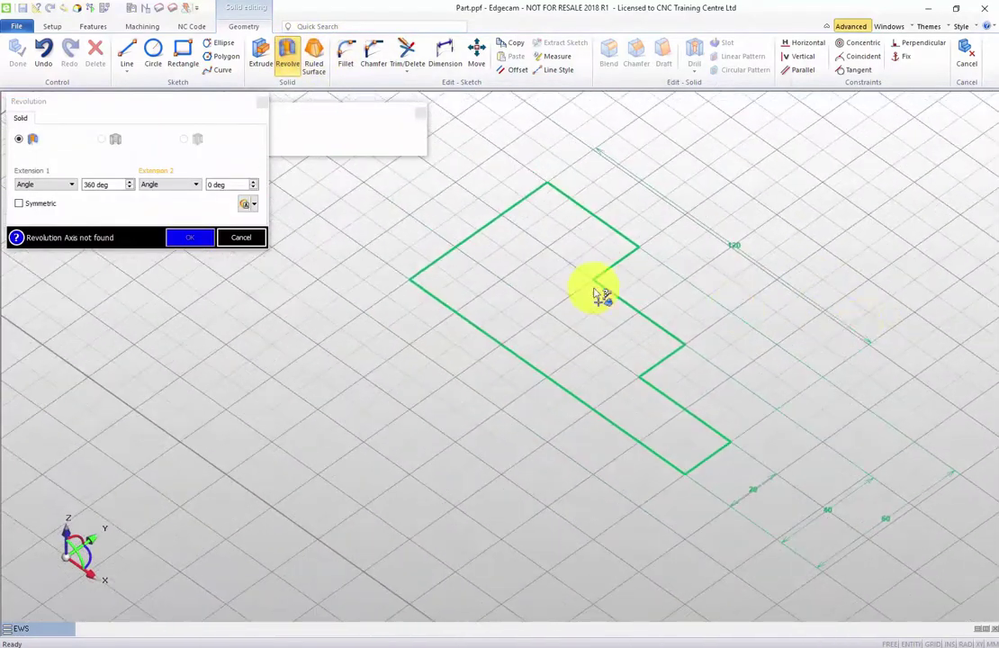
click(523, 360)
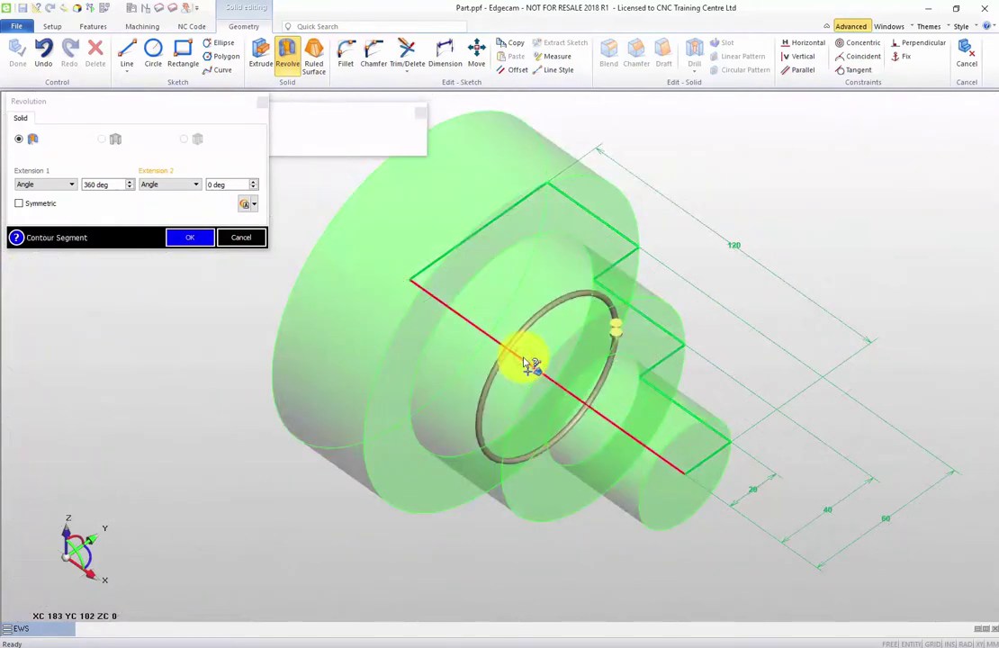
click(192, 238)
middle_drag(196, 245, 238, 345)
scroll(230, 322, up, 3)
scroll(229, 322, down, 3)
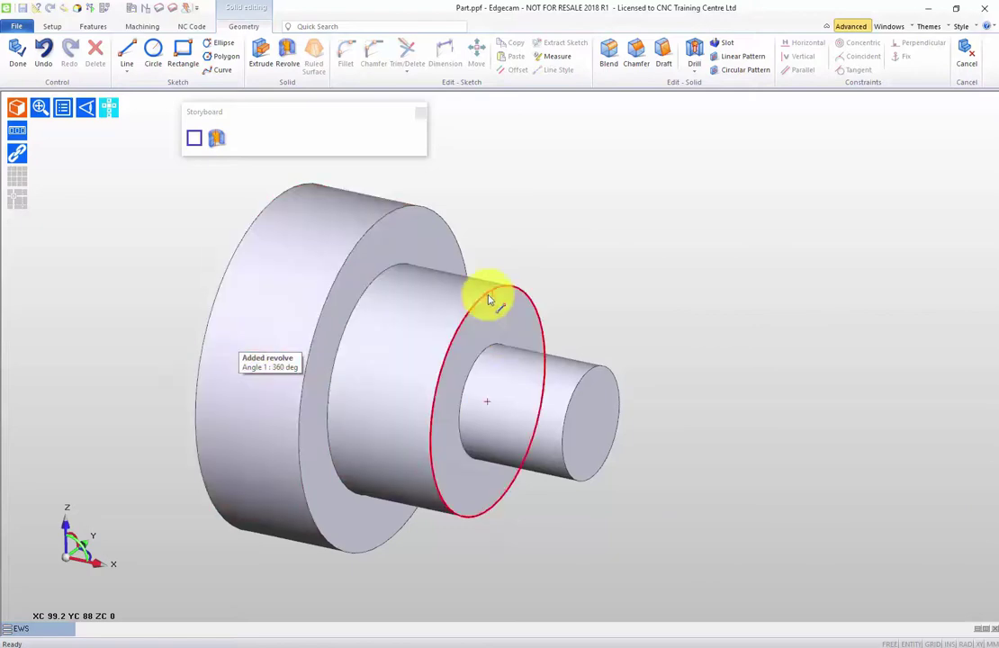
Chamfer the middle, small and large cylinder edges at 2 mm by 45°.
click(636, 55)
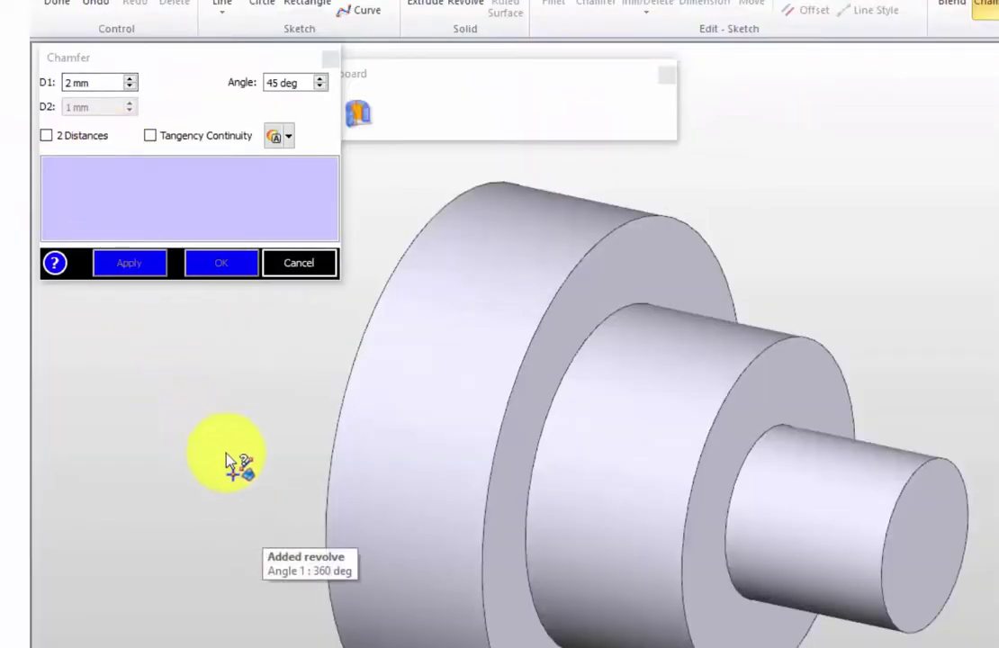
middle_drag(216, 424, 241, 495)
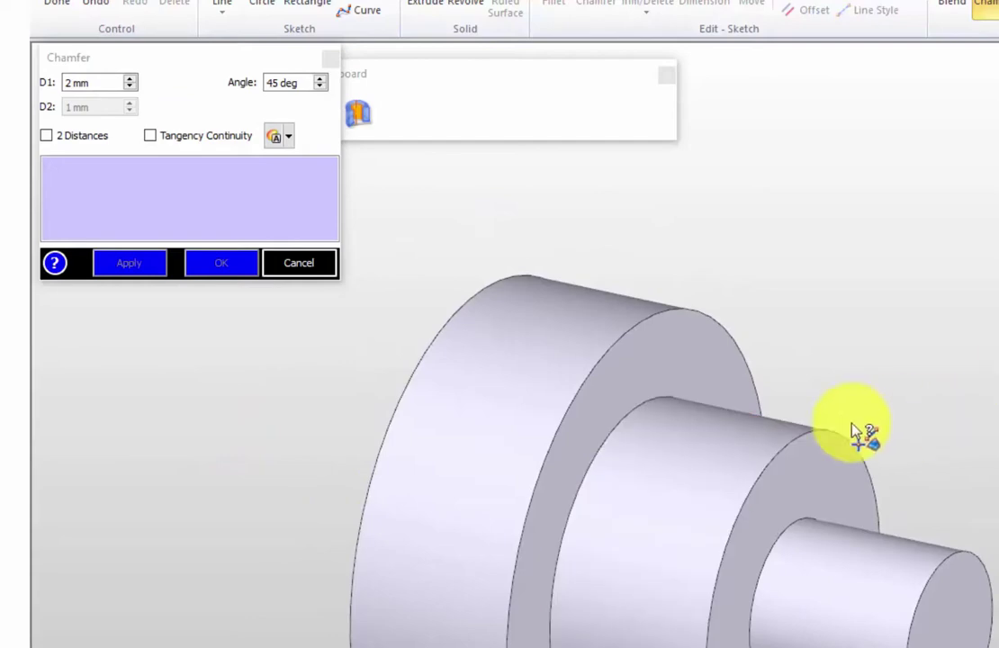
click(815, 436)
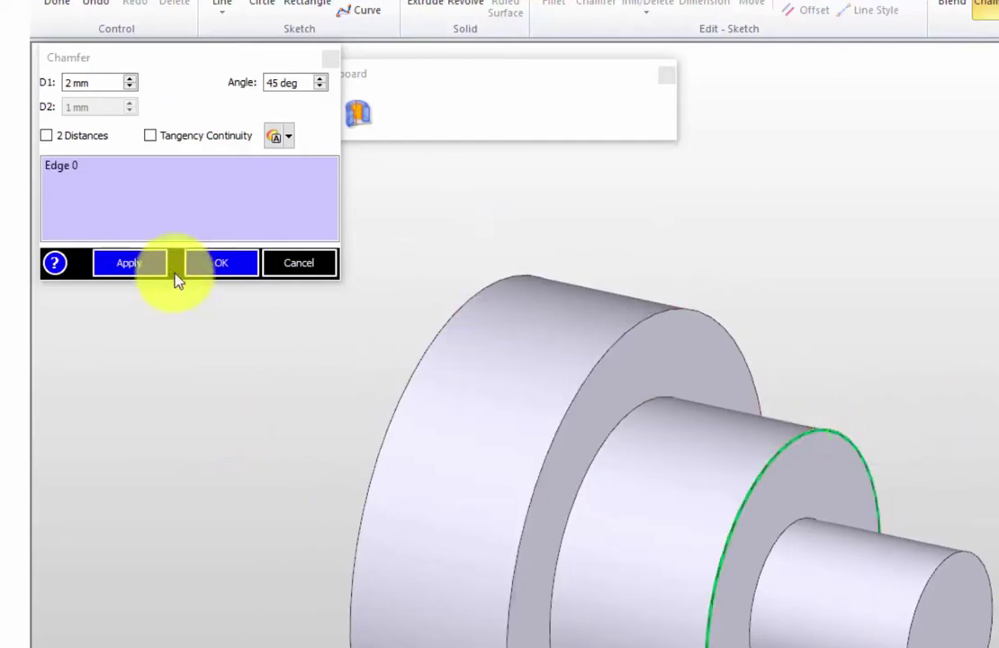
click(139, 264)
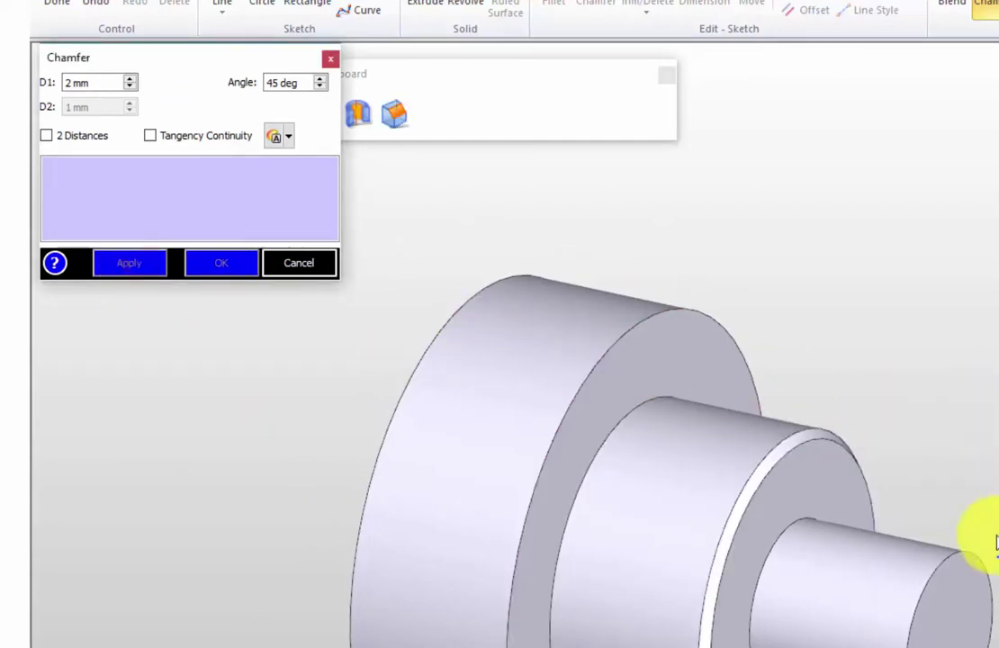
click(972, 561)
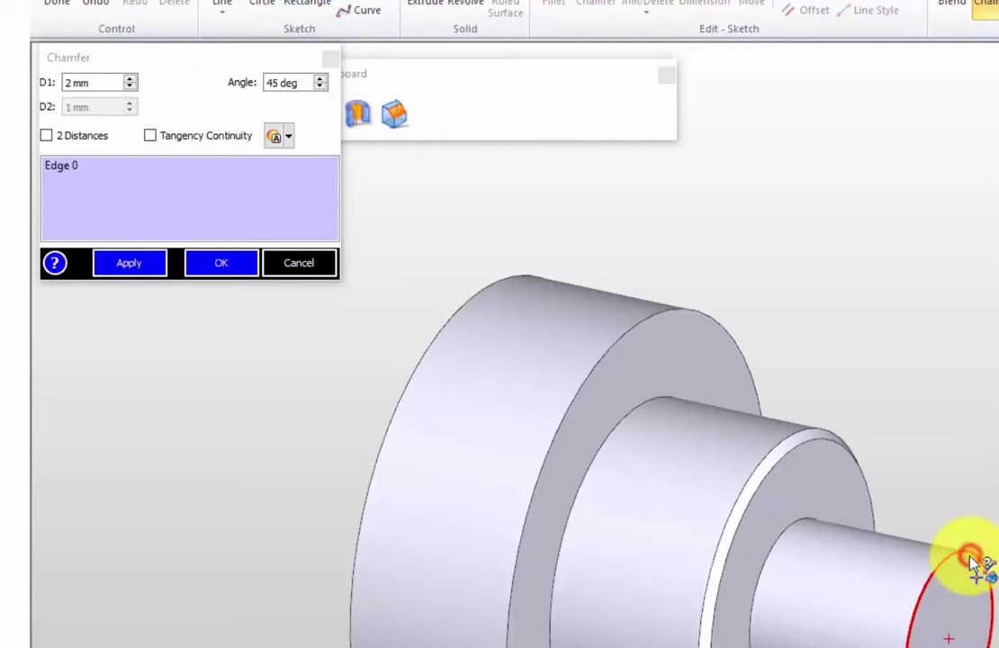
click(134, 268)
click(664, 318)
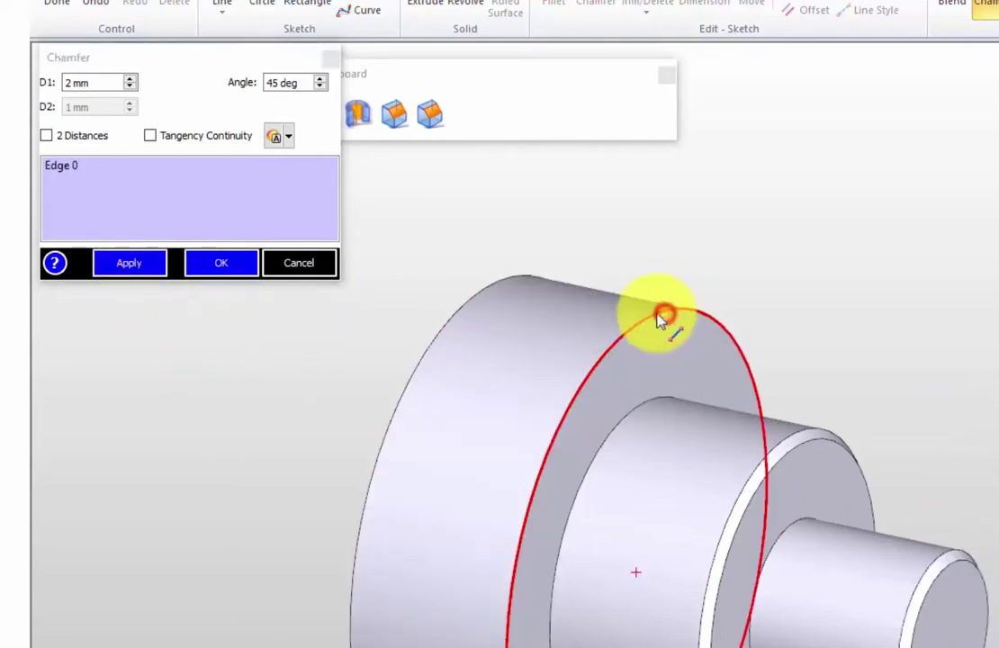
click(121, 270)
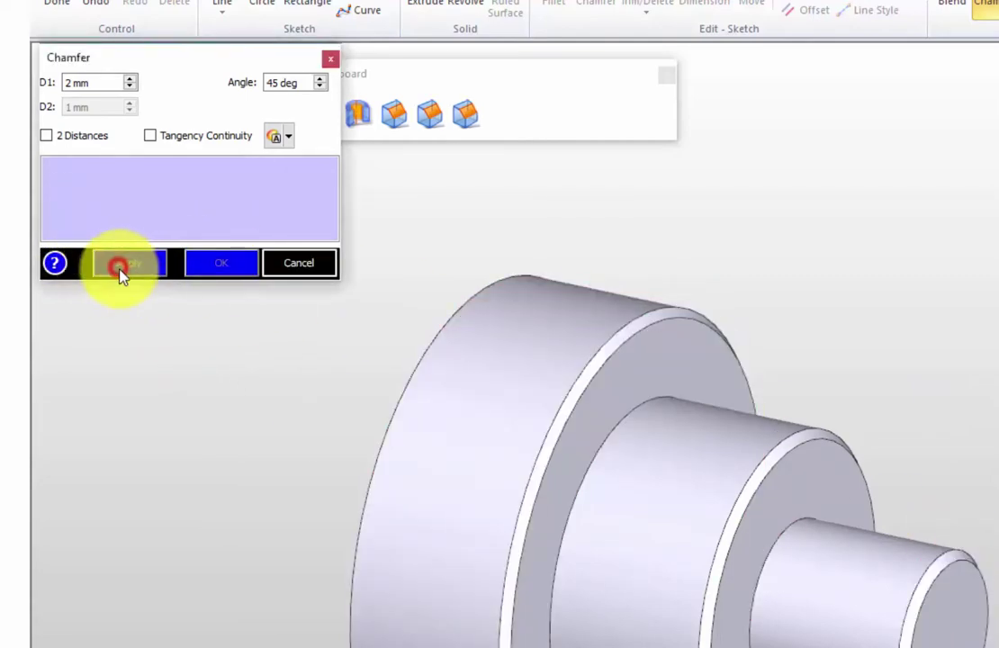
shift+middle_drag(301, 445, 454, 421)
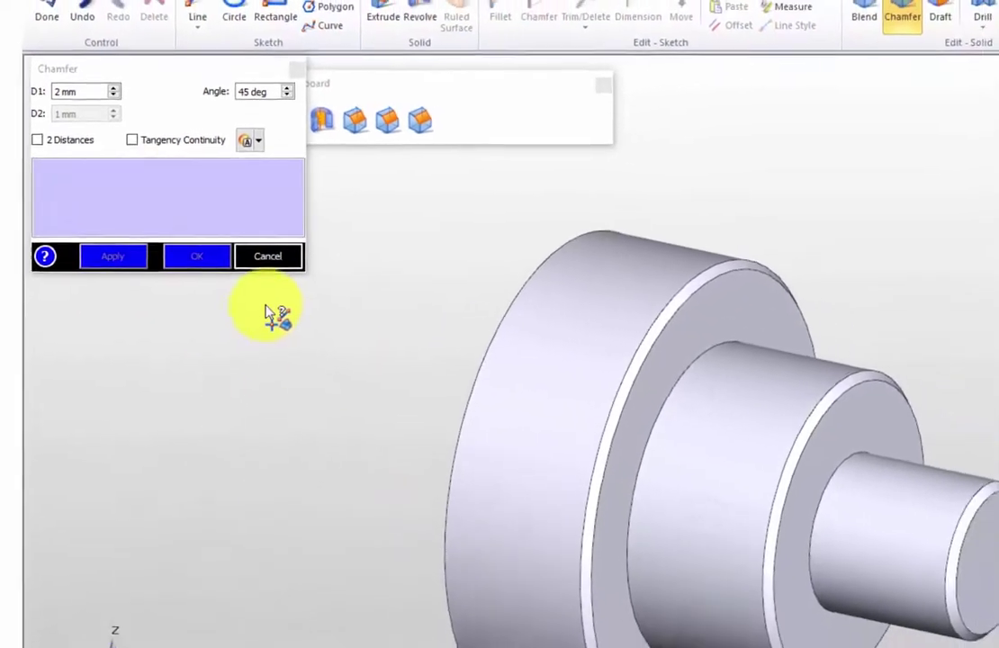
click(267, 256)
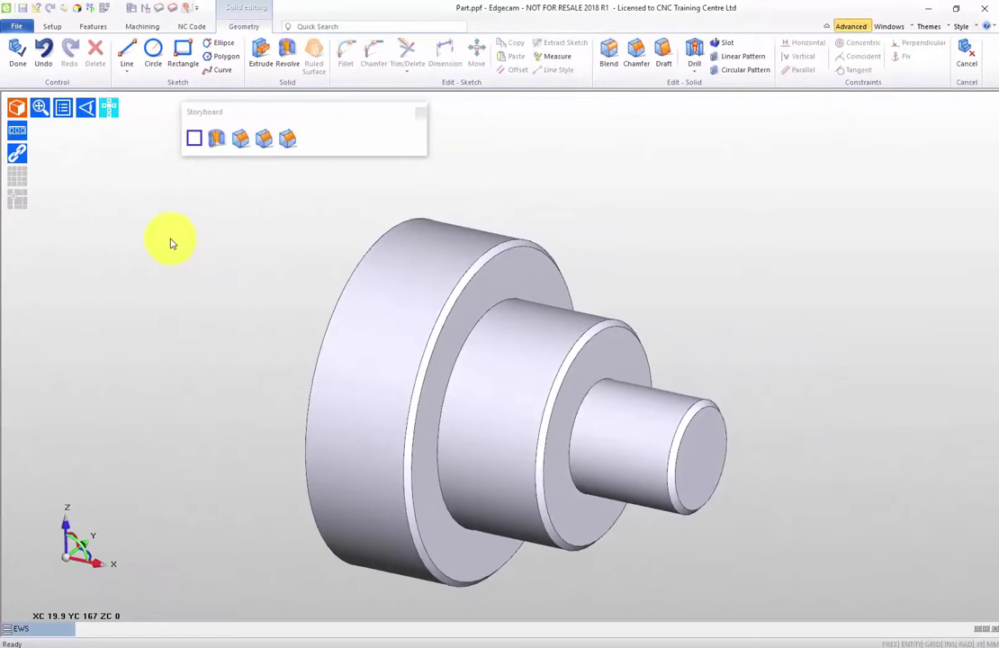
Roll the Storyboard back to the sketch step and centre it in plan (XY) view.
click(196, 140)
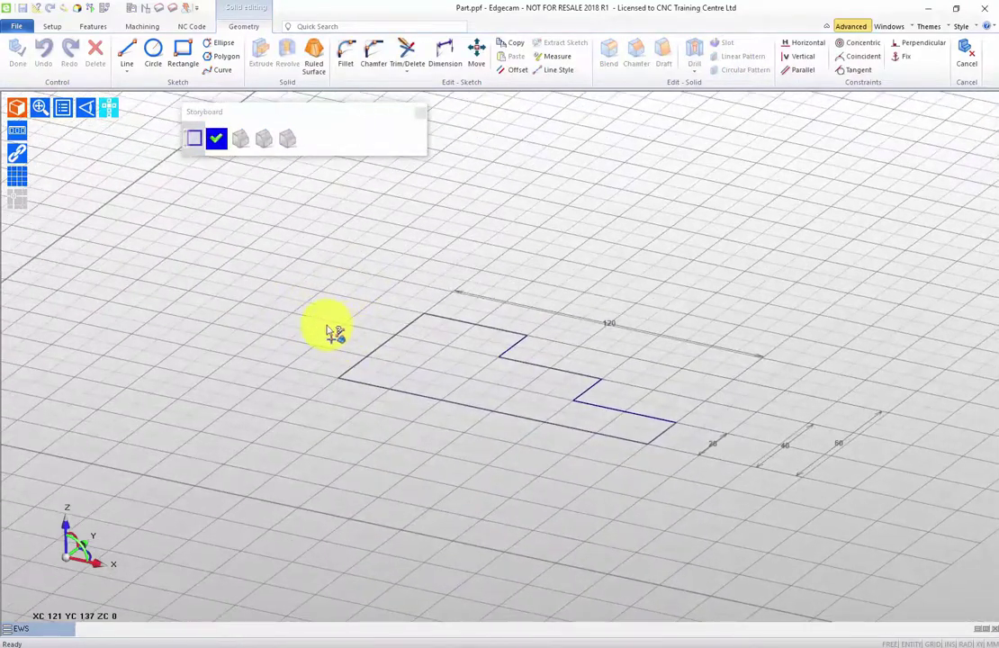
click(85, 109)
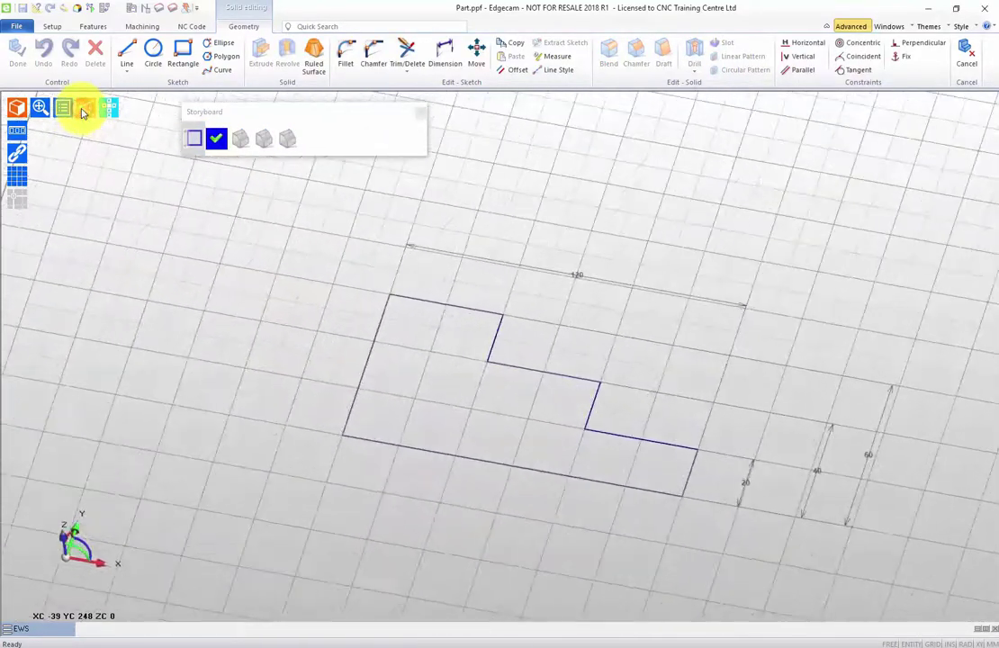
mouse_move(382, 382)
middle_down()
mouse_move(268, 355)
mouse_move(267, 369)
mouse_move(286, 359)
mouse_move(263, 351)
middle_up()
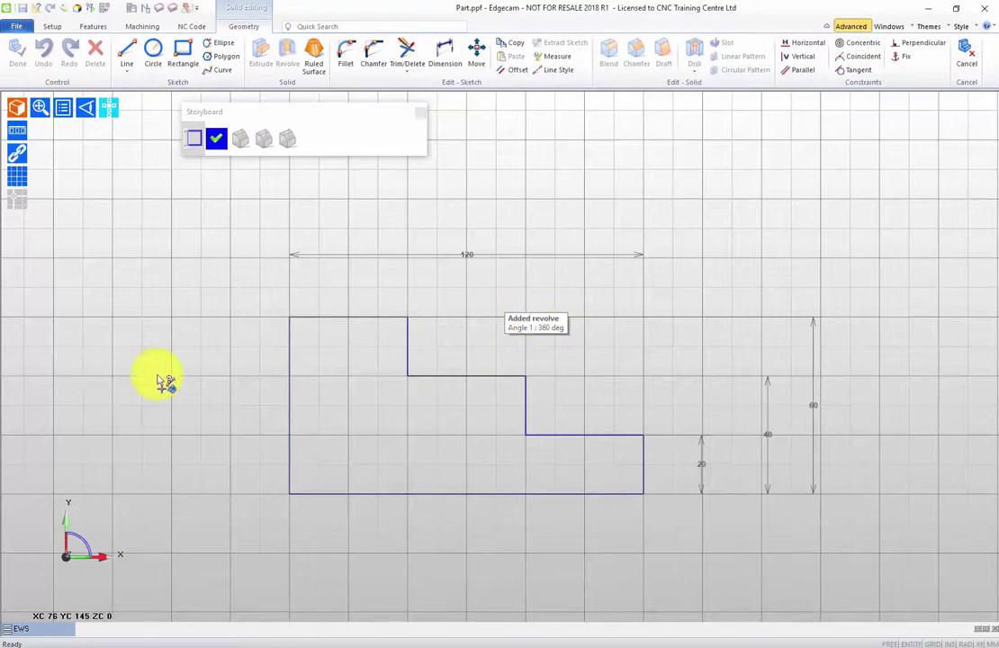
mouse_move(232, 387)
middle_down()
mouse_move(185, 345)
mouse_move(203, 374)
mouse_move(146, 356)
mouse_move(140, 342)
middle_up()
scroll(201, 390, up, 2)
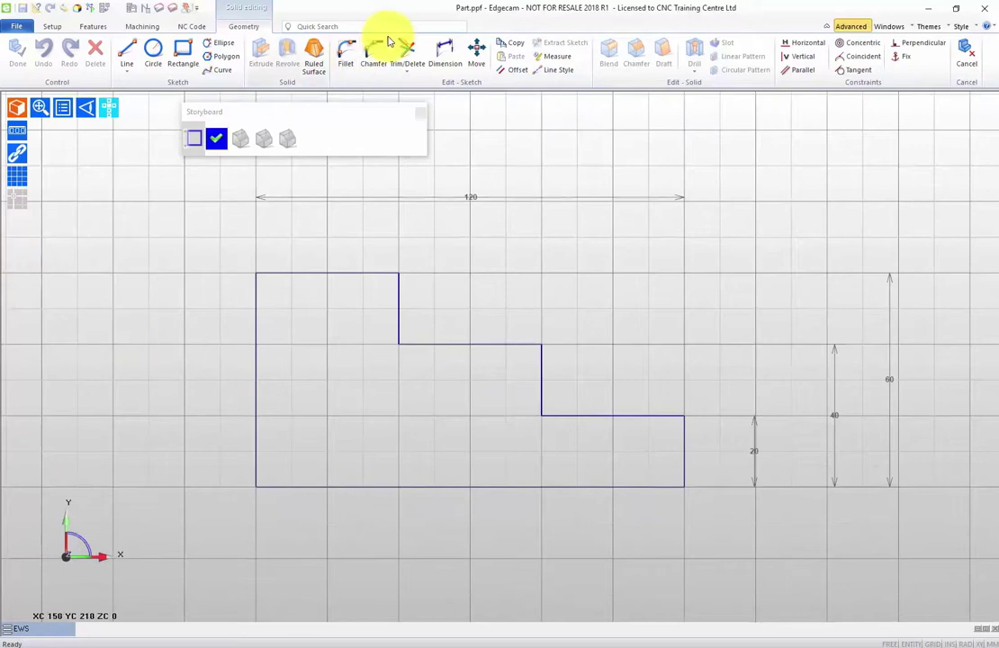
Draw the groove's short vertical side and bottom horizontal line beside the shoulder.
click(128, 52)
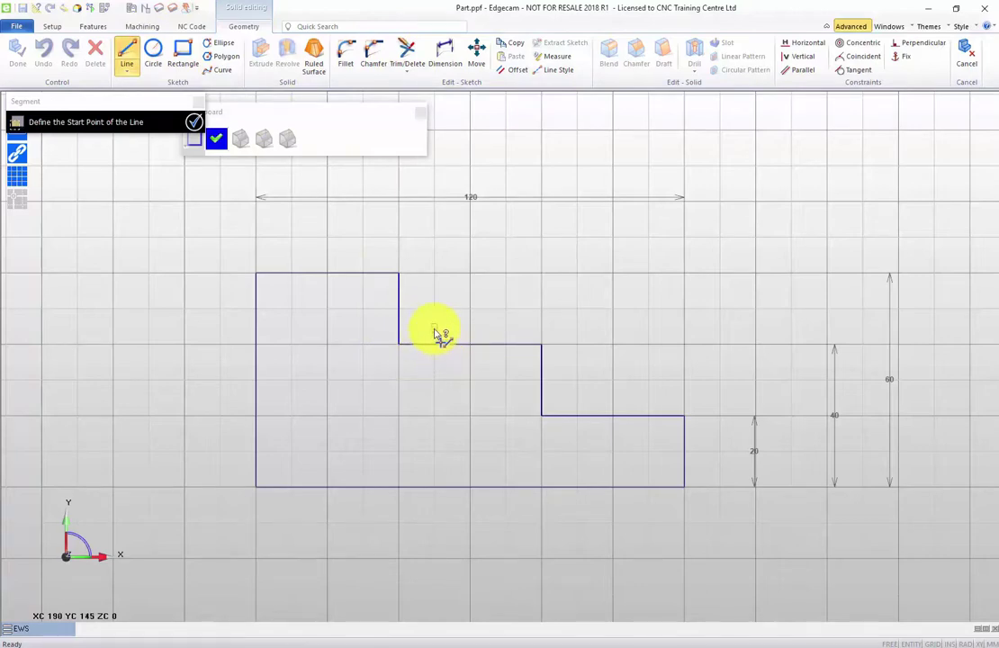
click(434, 375)
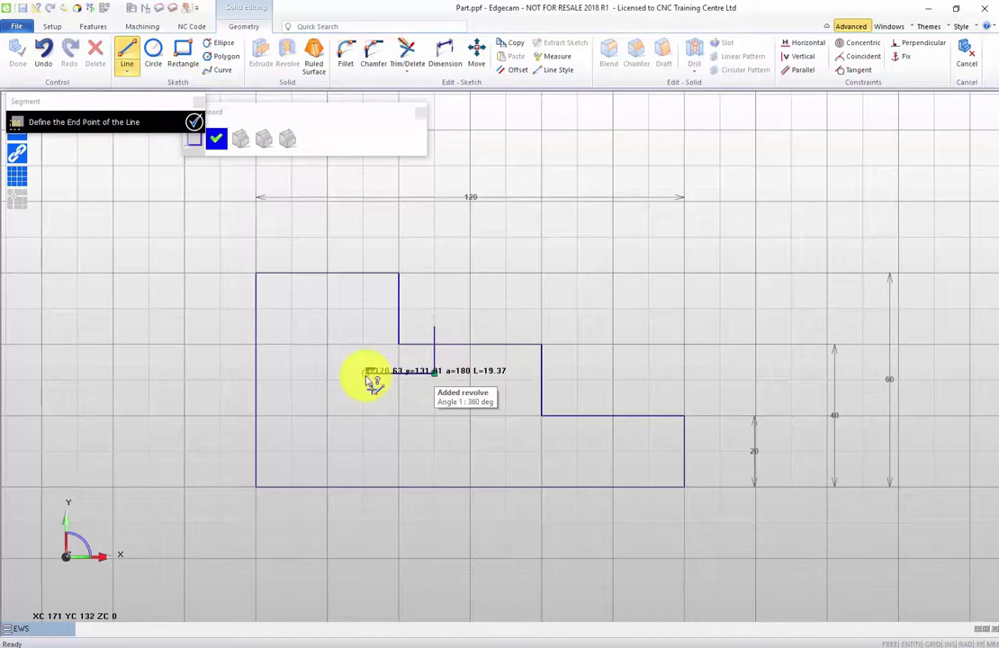
click(368, 373)
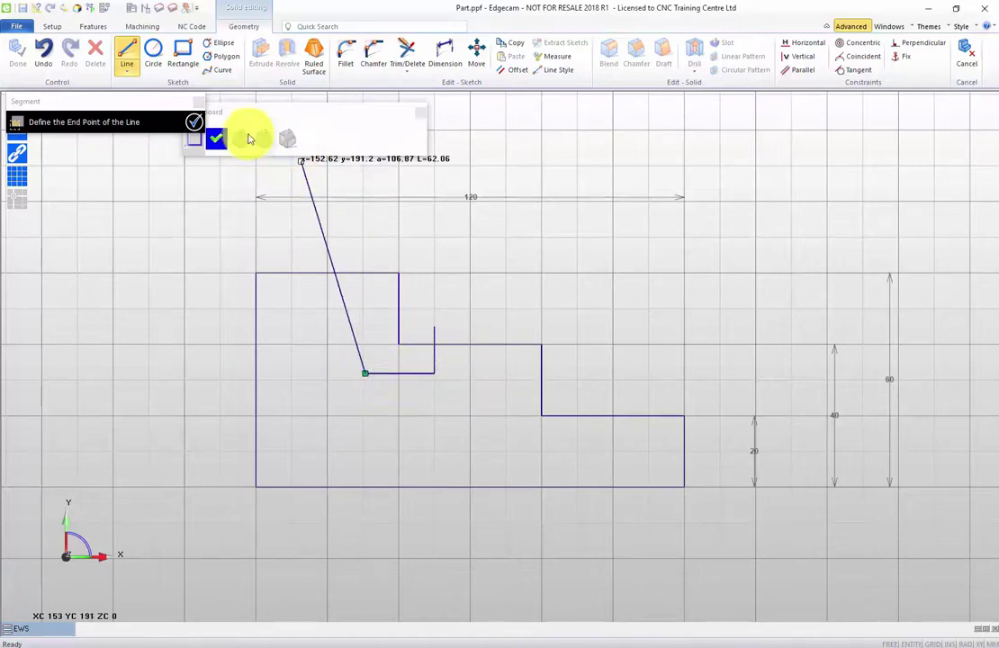
Join the shoulder and step lines to the groove lines to close both corners.
click(407, 56)
click(407, 90)
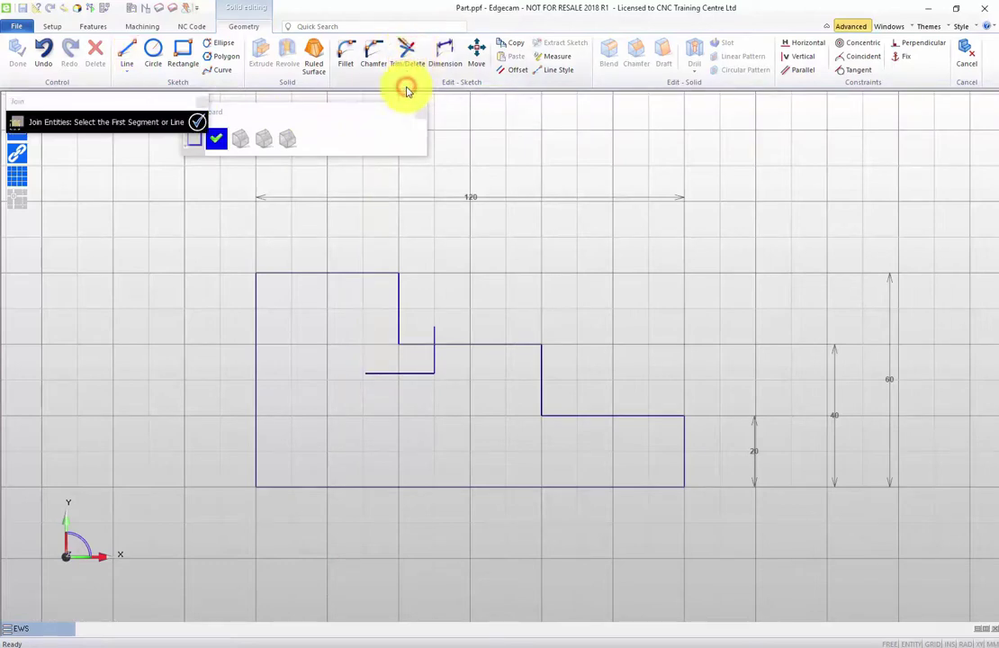
click(401, 314)
click(419, 373)
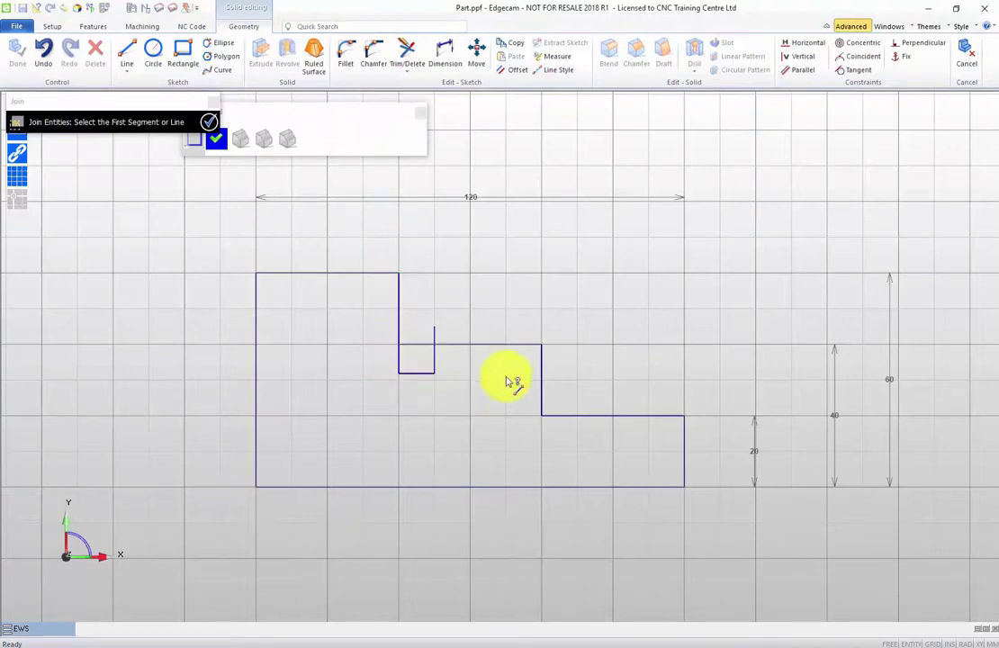
click(446, 349)
click(436, 358)
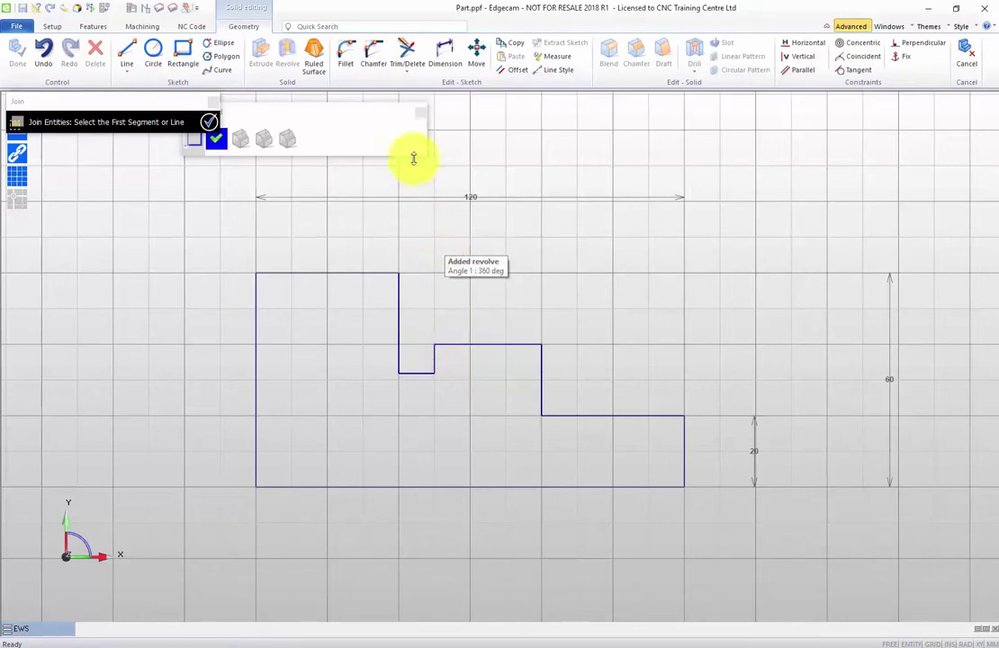
Dimension the groove 10 mm wide and 3 mm deep.
click(445, 56)
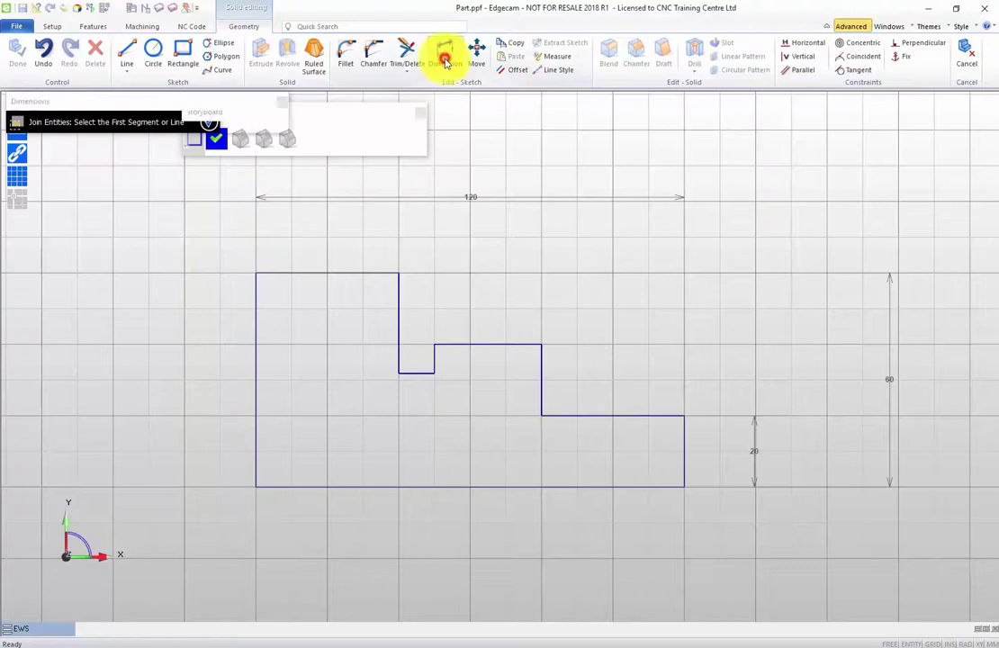
click(395, 275)
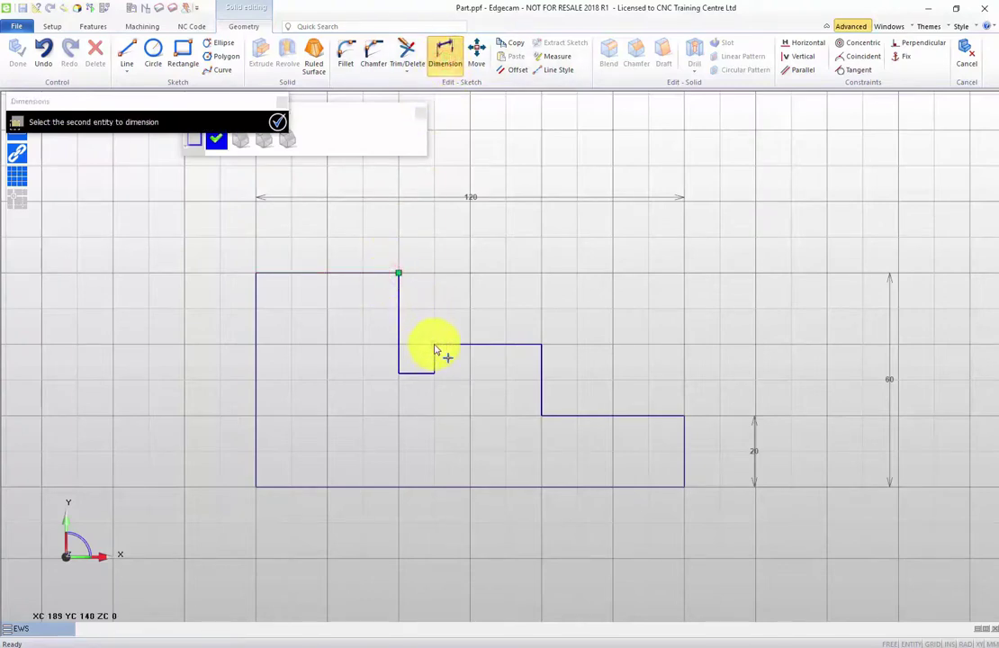
click(434, 345)
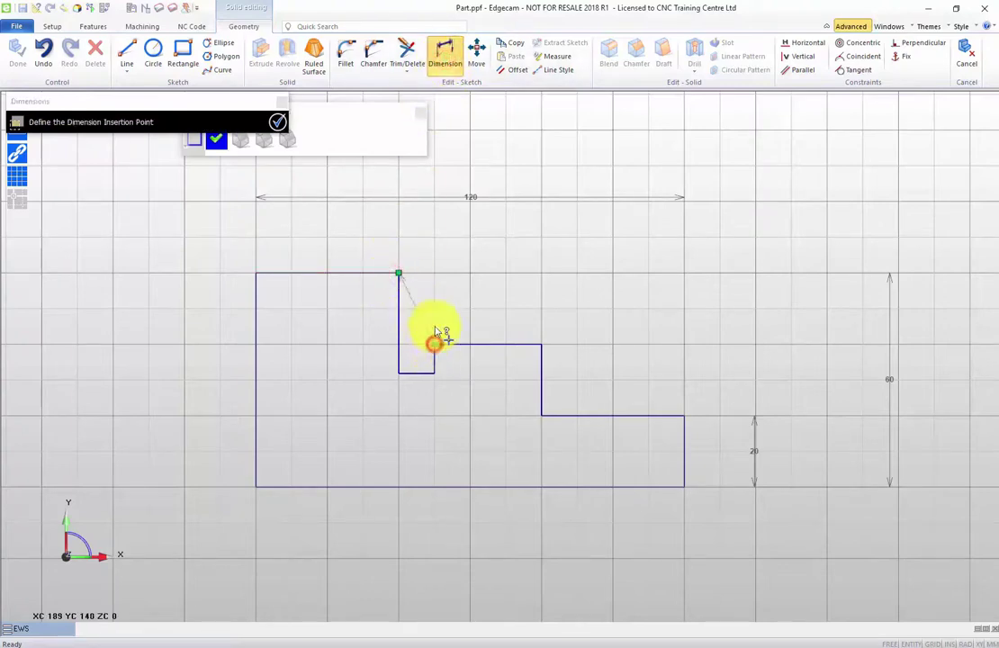
click(411, 235)
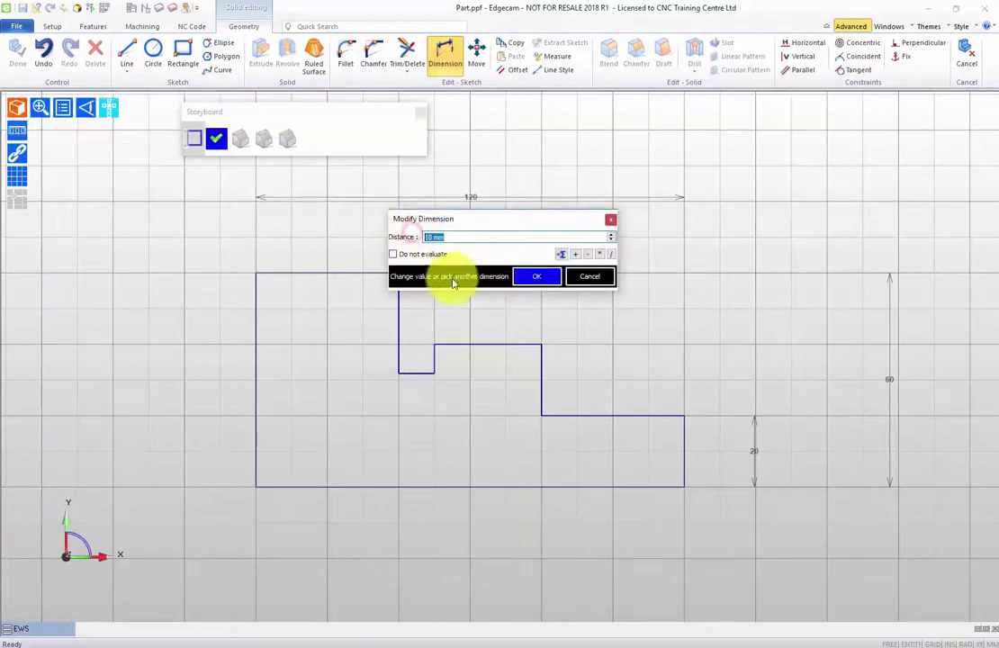
click(532, 273)
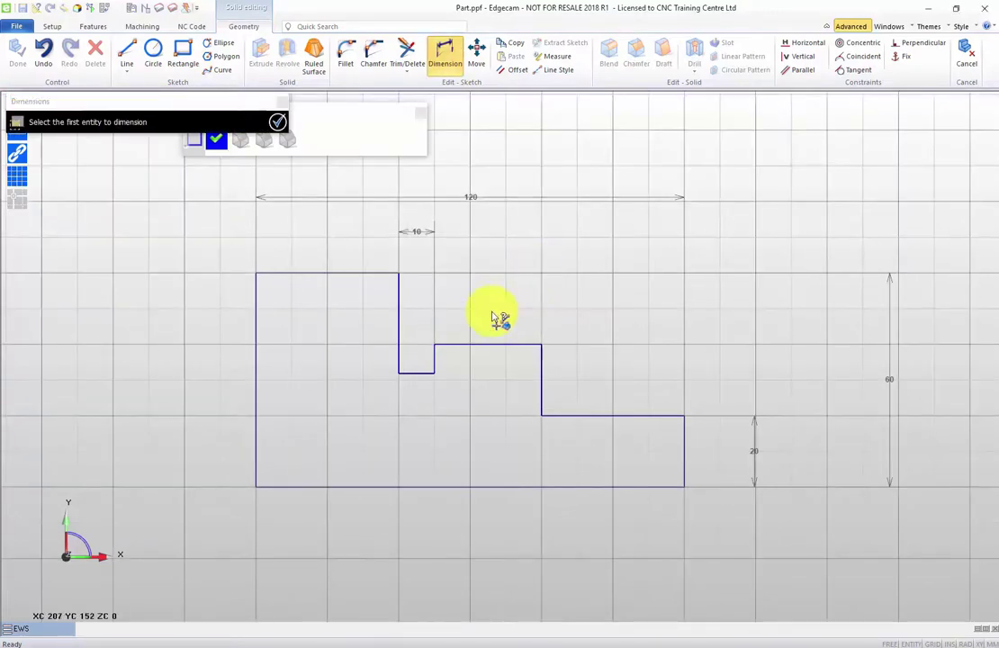
click(434, 346)
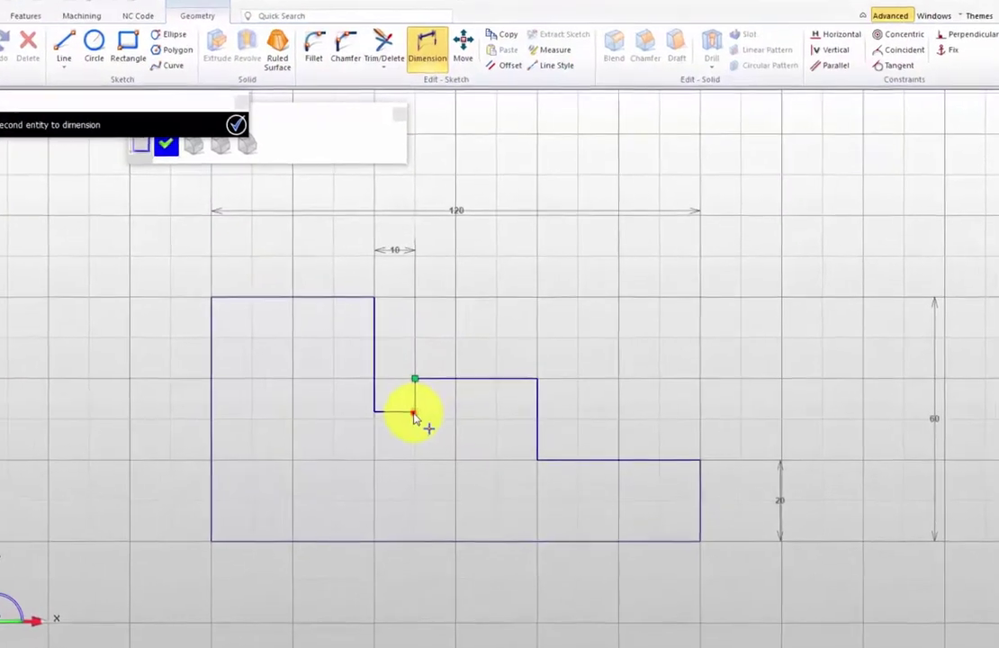
click(435, 373)
click(641, 461)
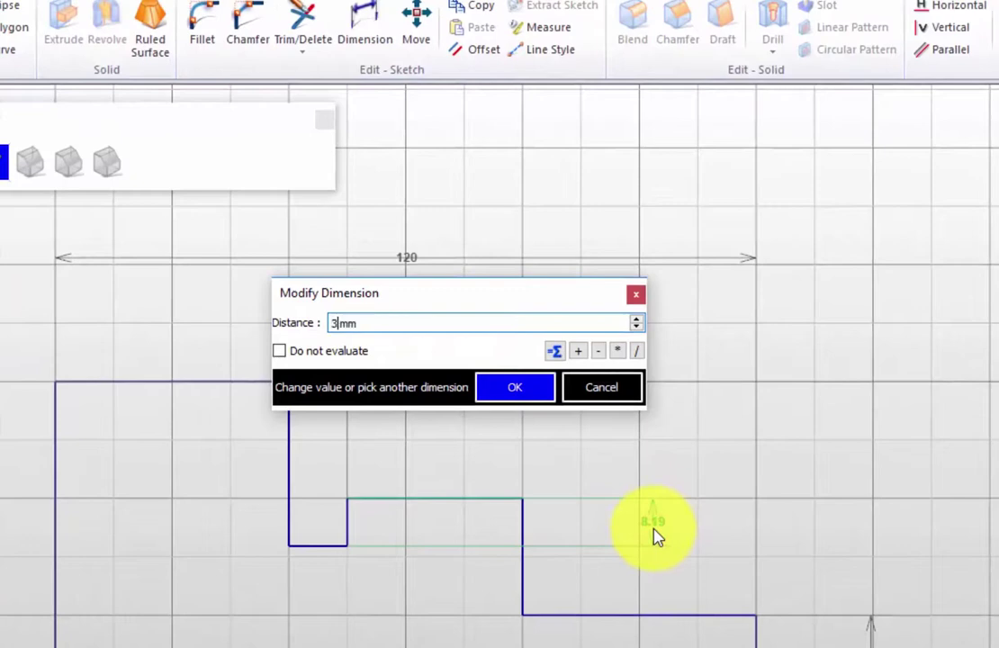
text(3)
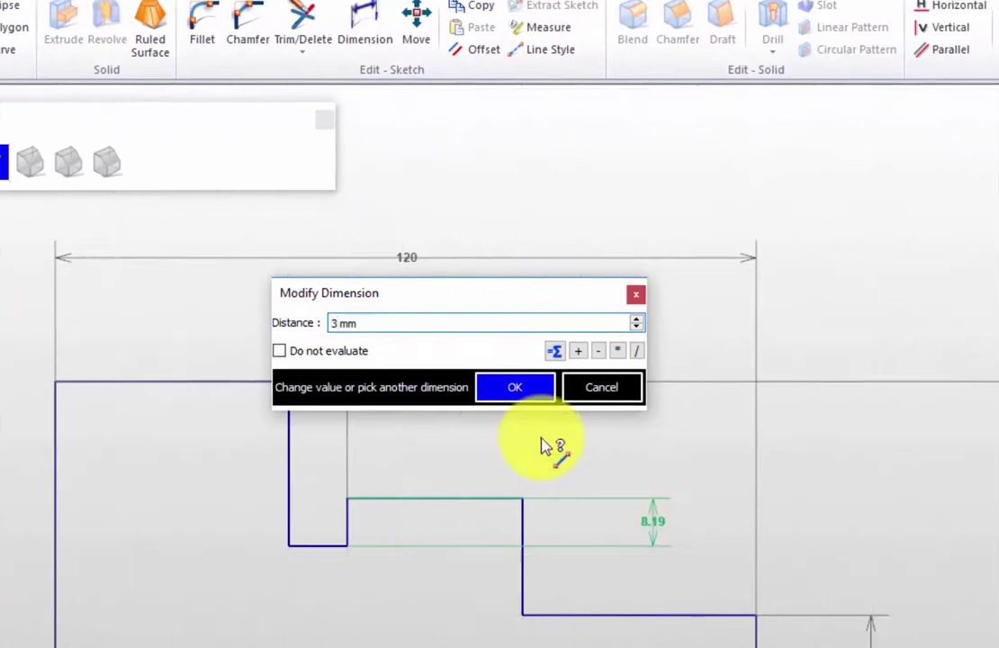
click(502, 387)
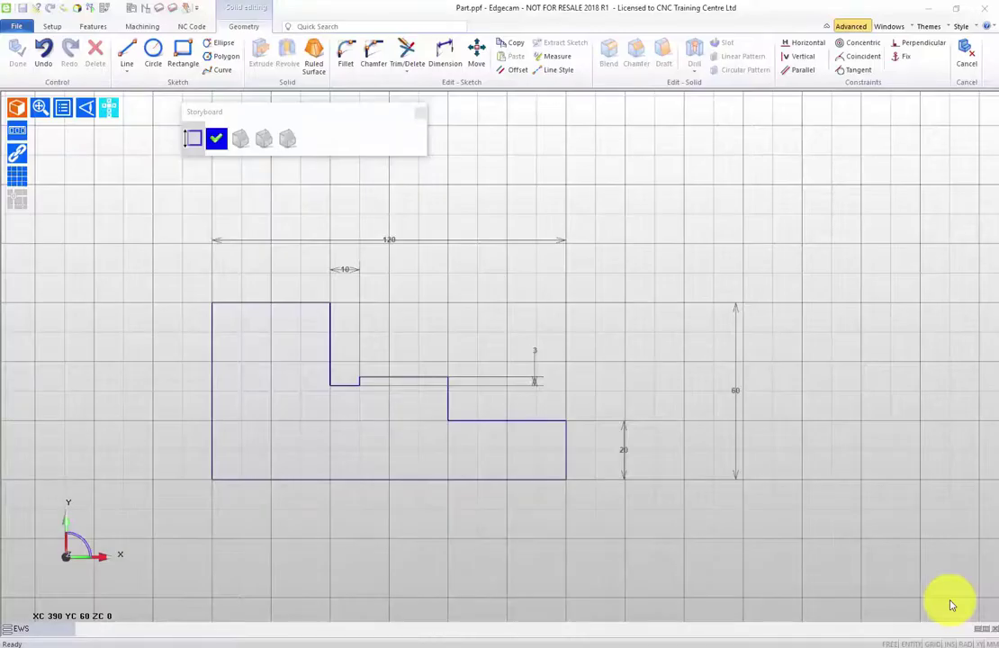
Add the 30 and 40 mm lengths, then check the 120 overall length unchanged.
click(443, 55)
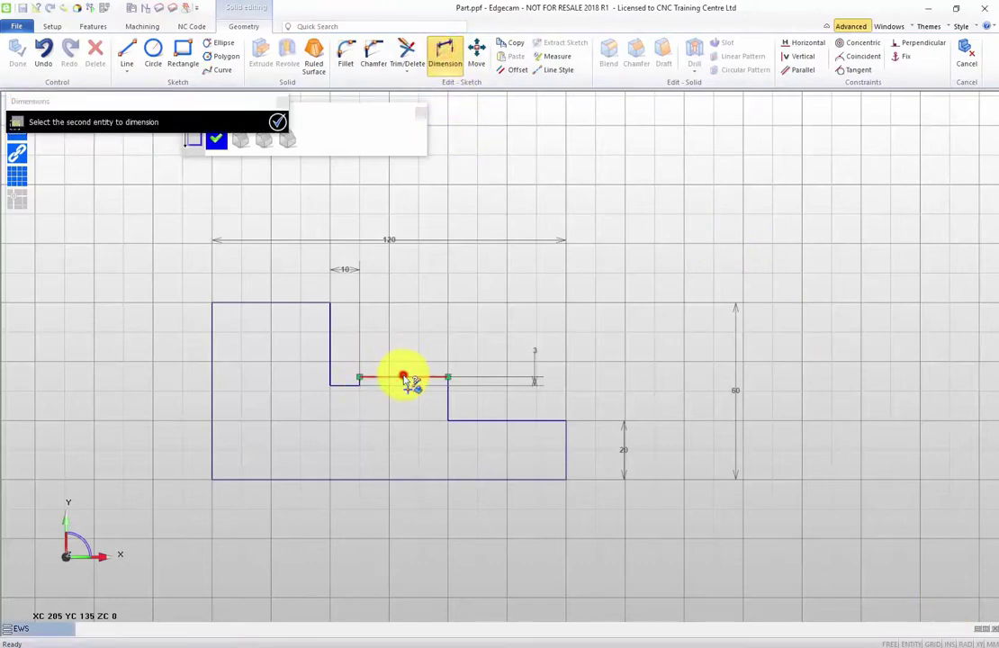
click(404, 377)
click(402, 312)
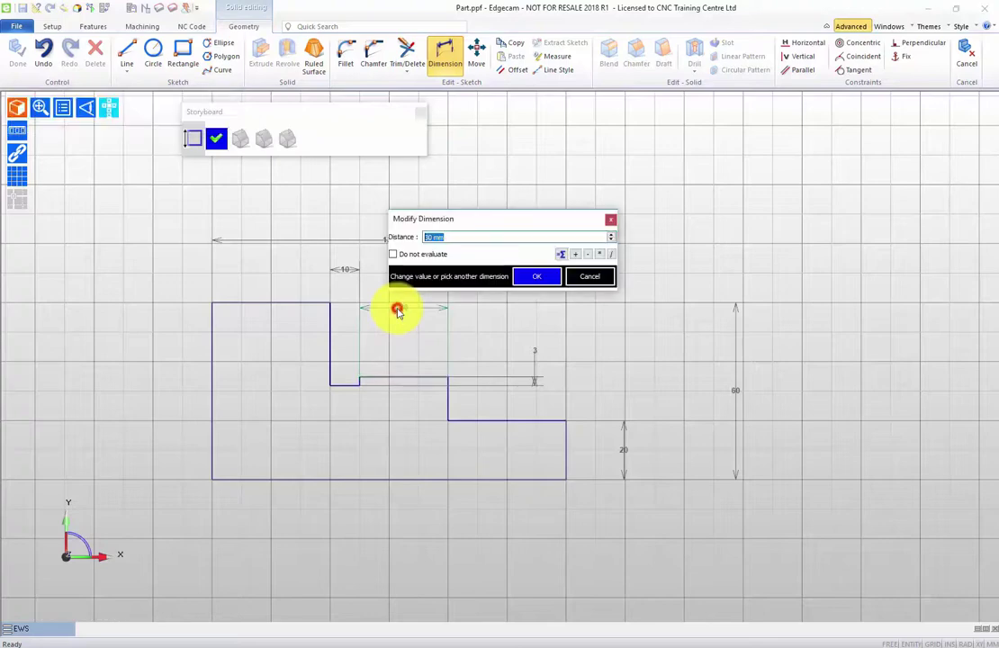
click(536, 279)
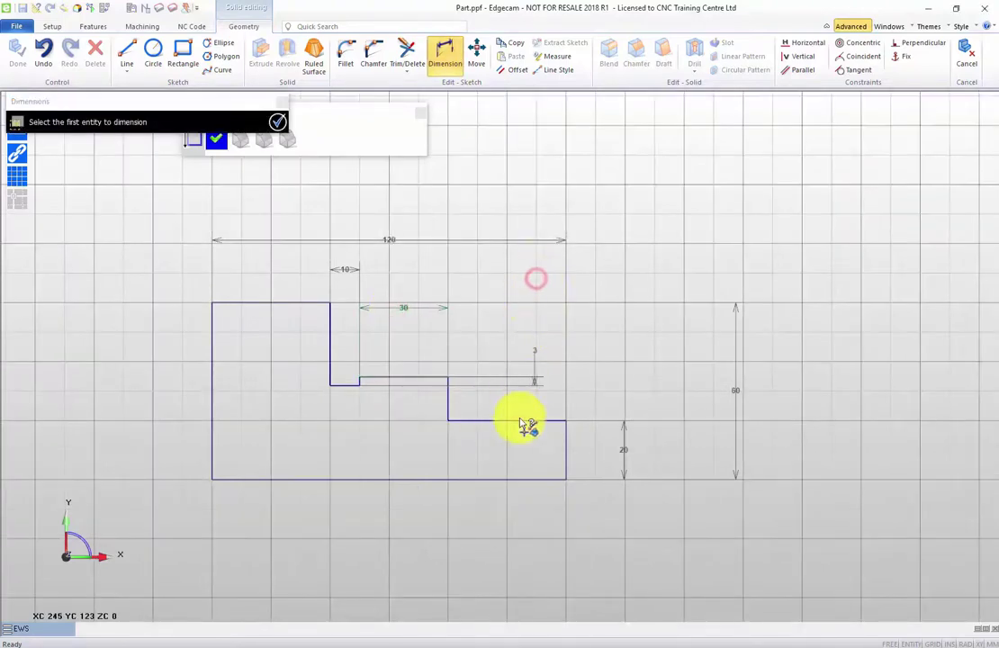
click(518, 421)
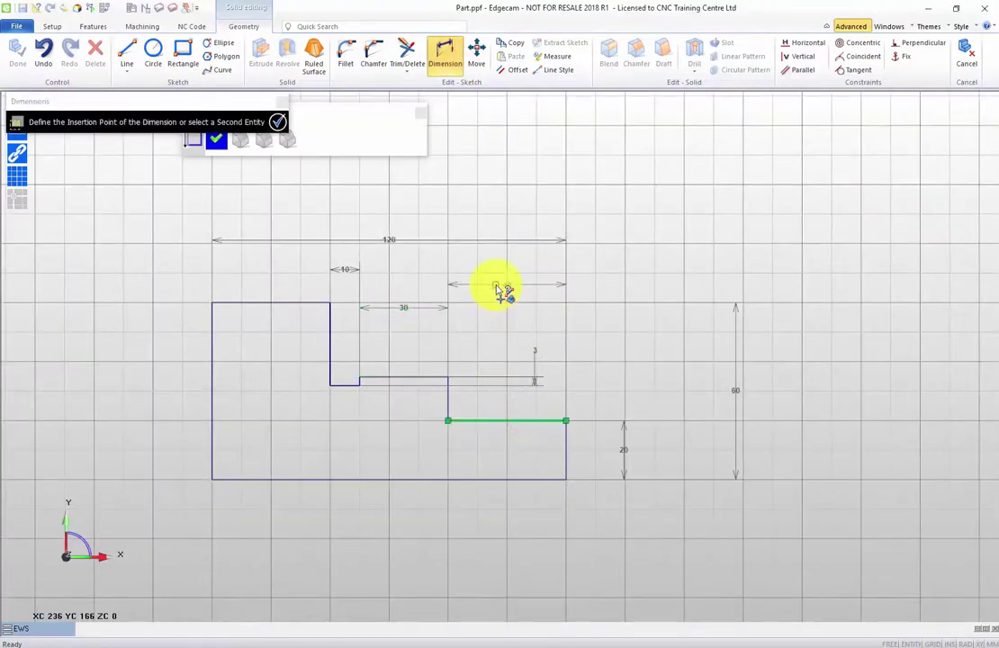
click(500, 288)
click(537, 276)
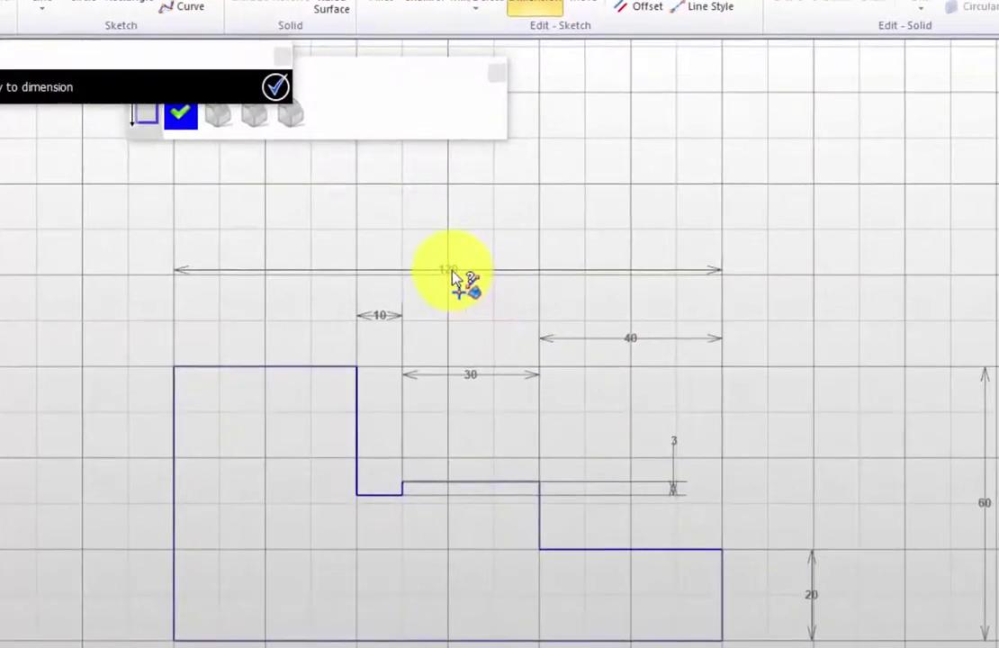
click(276, 87)
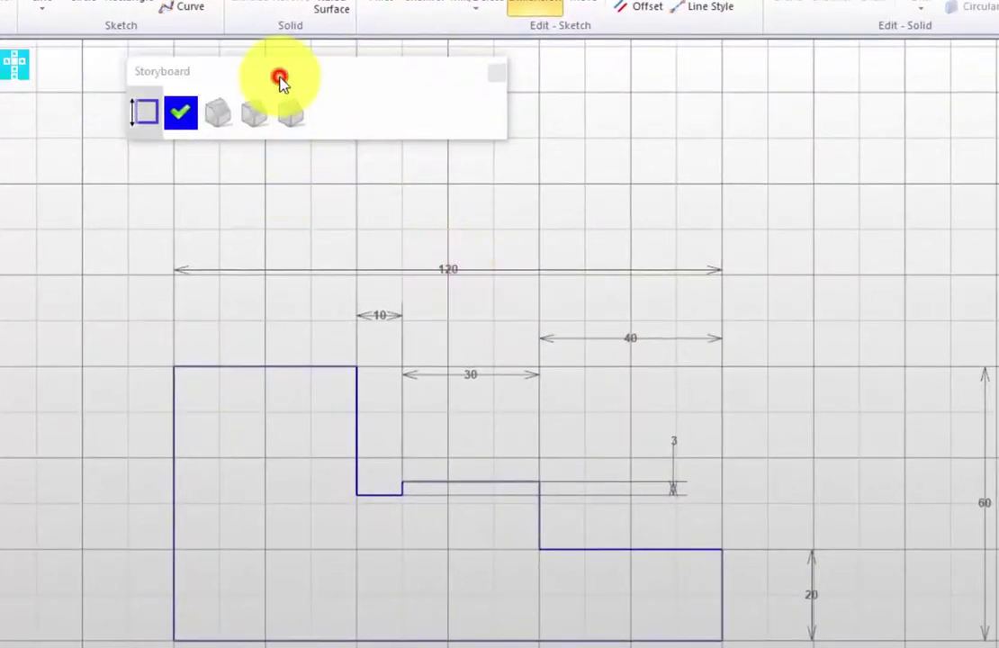
click(459, 273)
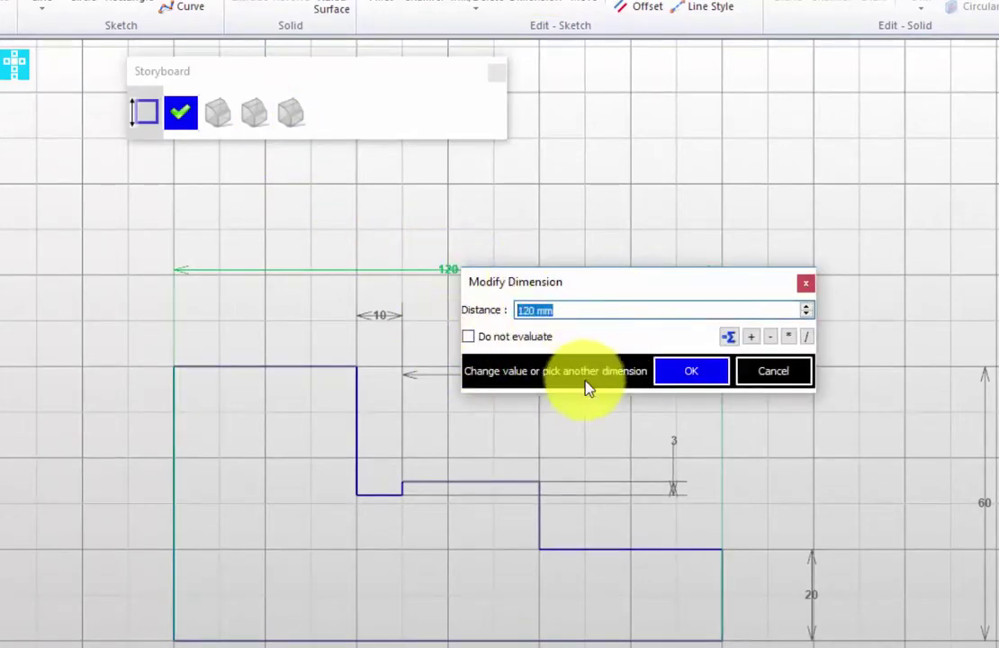
click(759, 376)
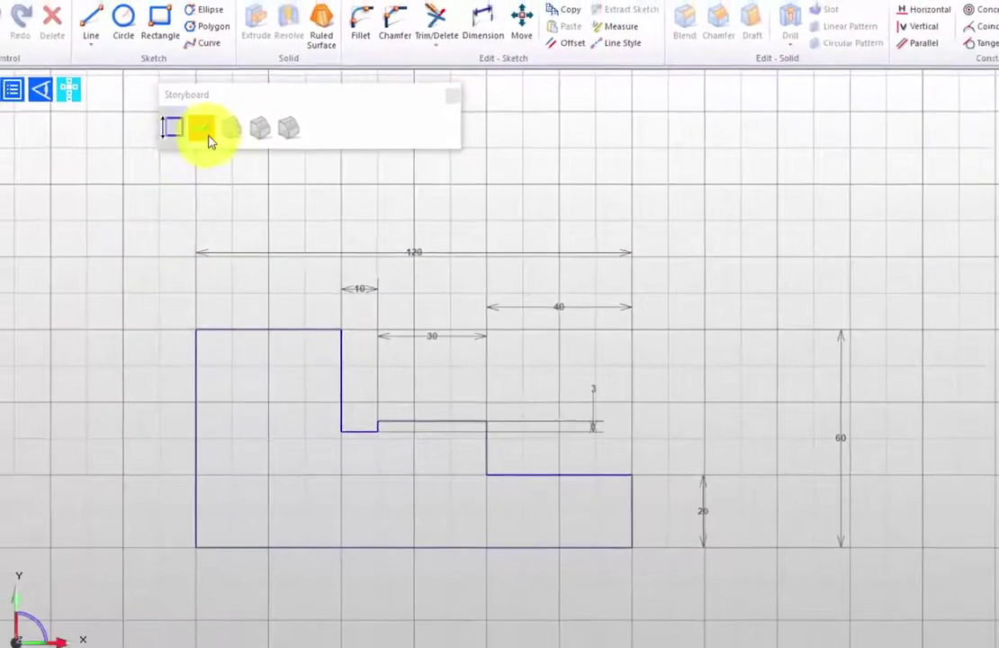
Rebuild the revolved shaft from the edited sketch so the groove appears beside the shoulder.
click(205, 134)
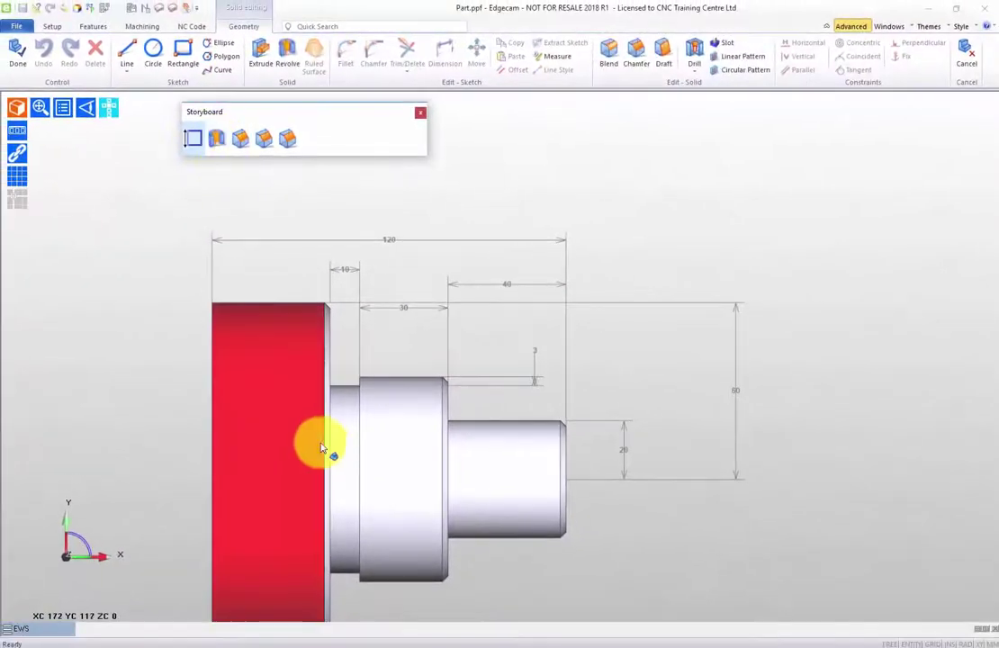
middle_drag(446, 380, 621, 468)
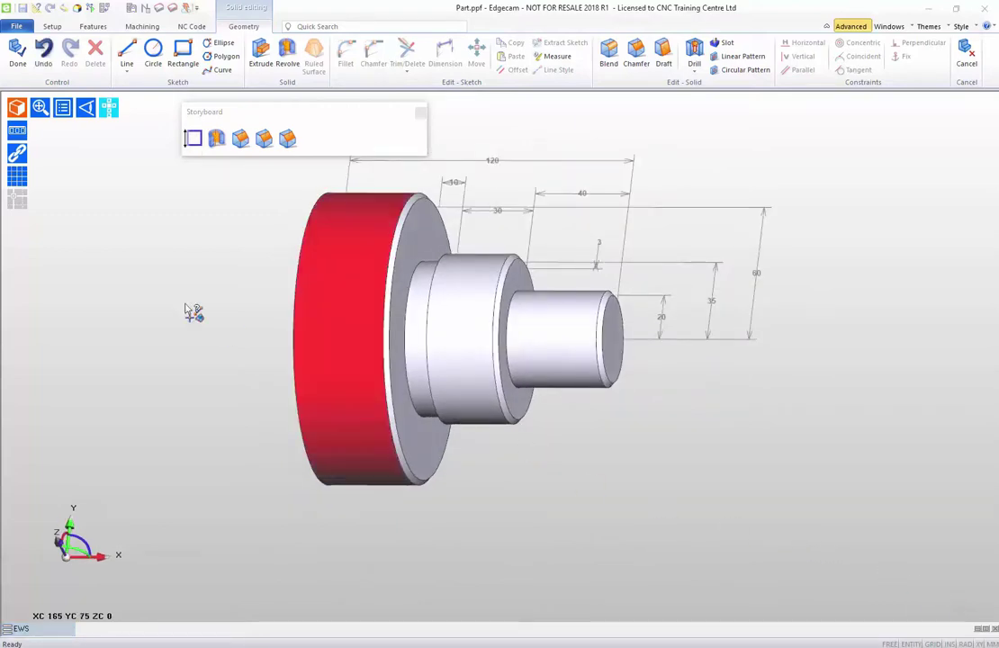
click(192, 139)
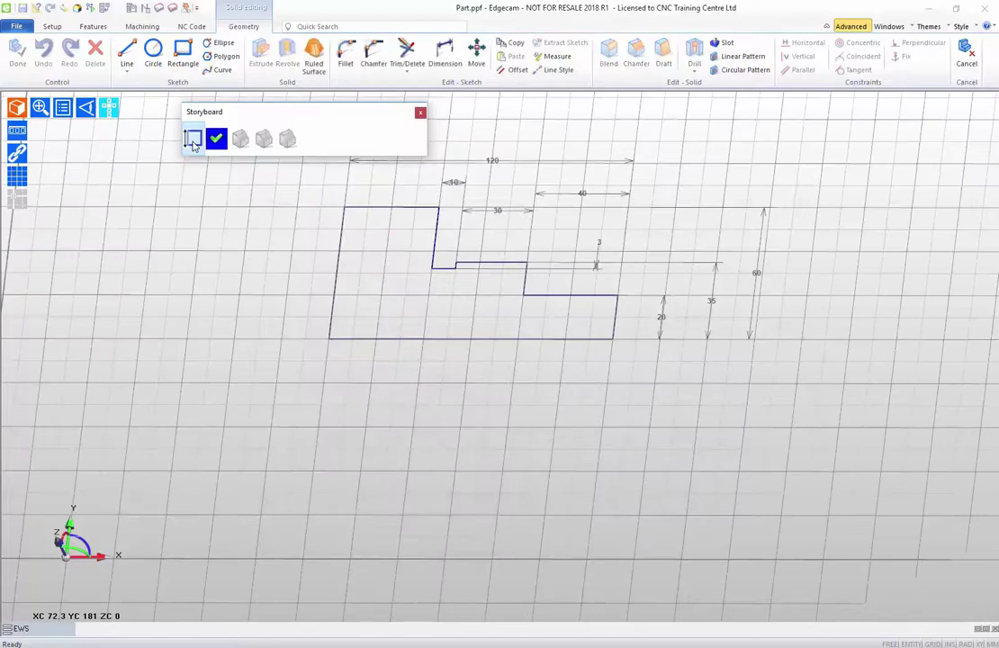
middle_drag(356, 414, 376, 527)
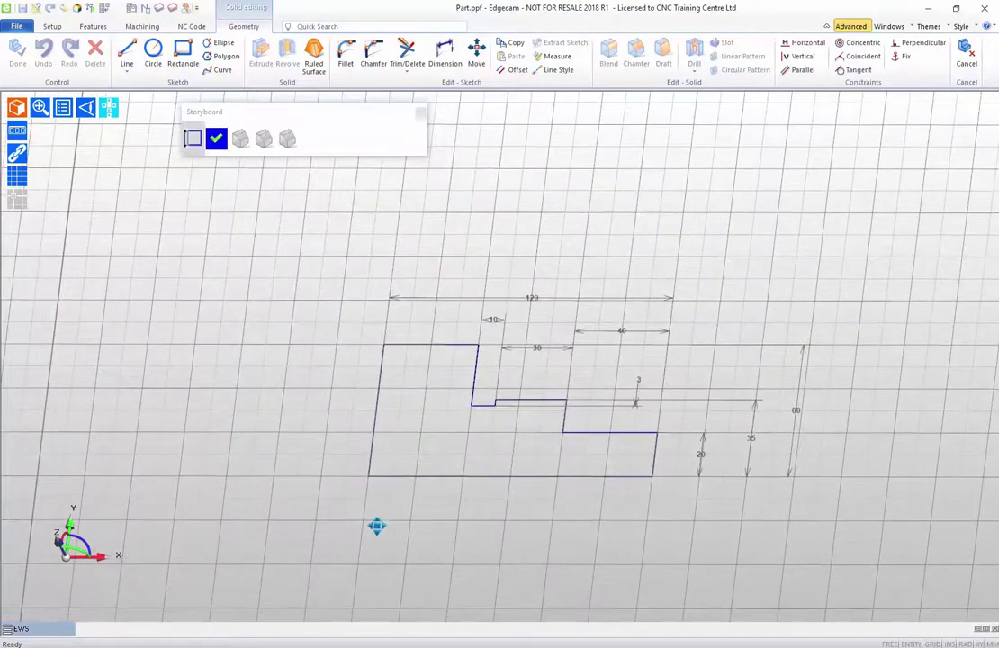
click(215, 141)
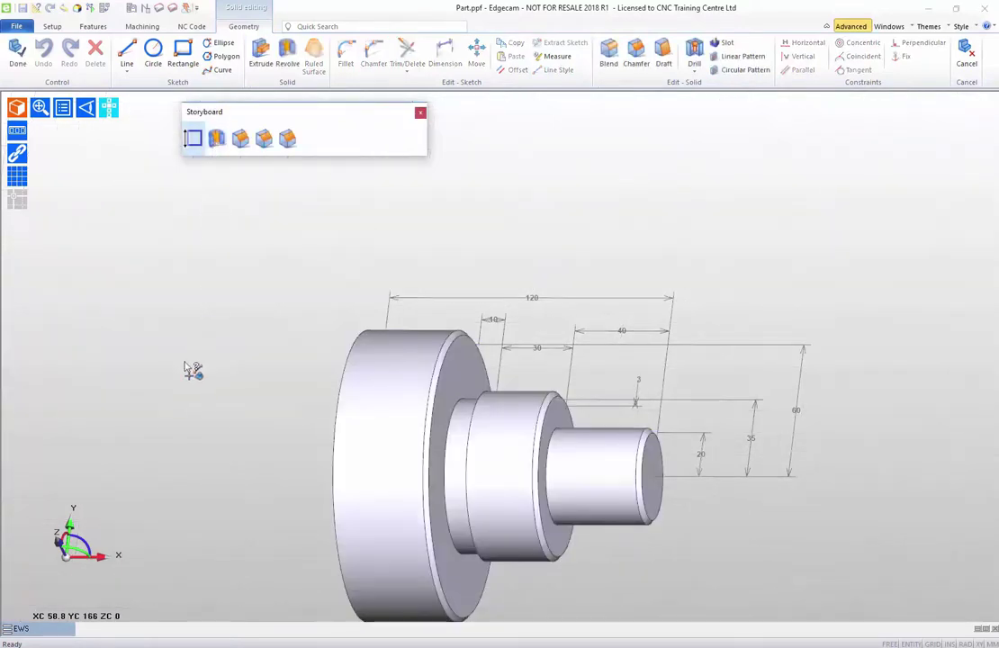
Create the 120 mm EWSolid component and view it as a shaded solid from an angled orbit.
scroll(154, 272, down, 3)
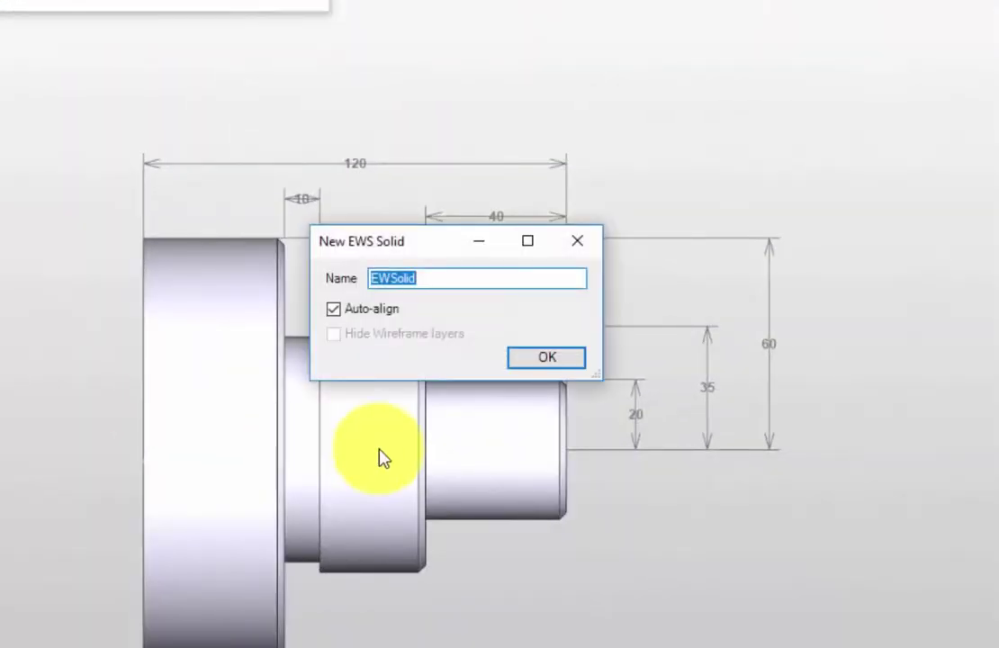
click(546, 357)
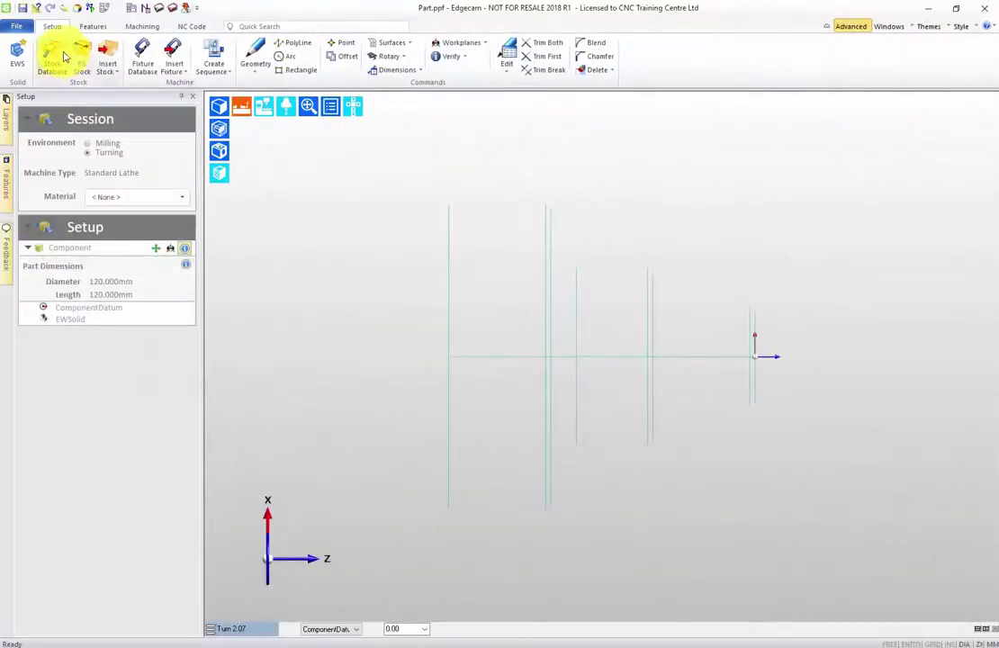
click(239, 110)
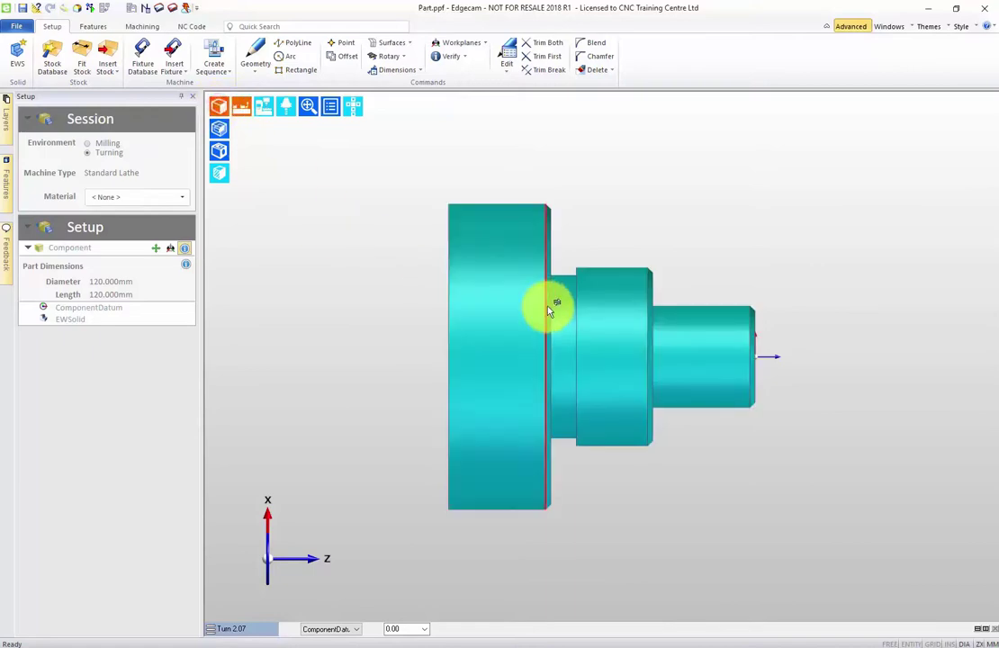
mouse_move(546, 305)
middle_down()
mouse_move(274, 290)
mouse_move(528, 348)
mouse_move(502, 435)
mouse_move(515, 505)
mouse_move(477, 389)
mouse_move(669, 457)
mouse_move(701, 408)
mouse_move(635, 417)
mouse_move(501, 392)
mouse_move(493, 379)
middle_up()
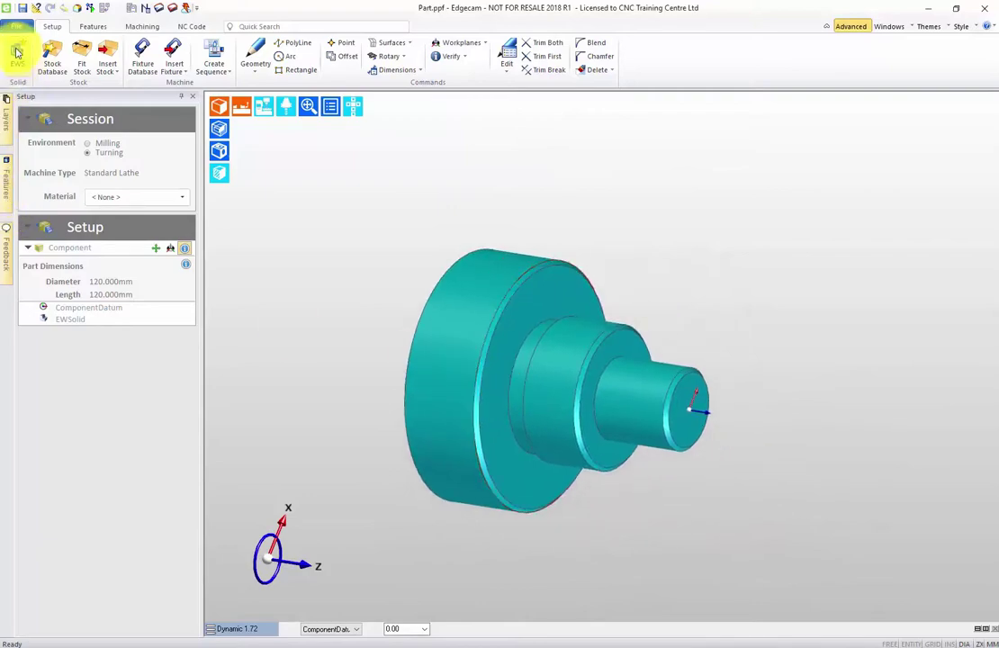
mouse_move(453, 335)
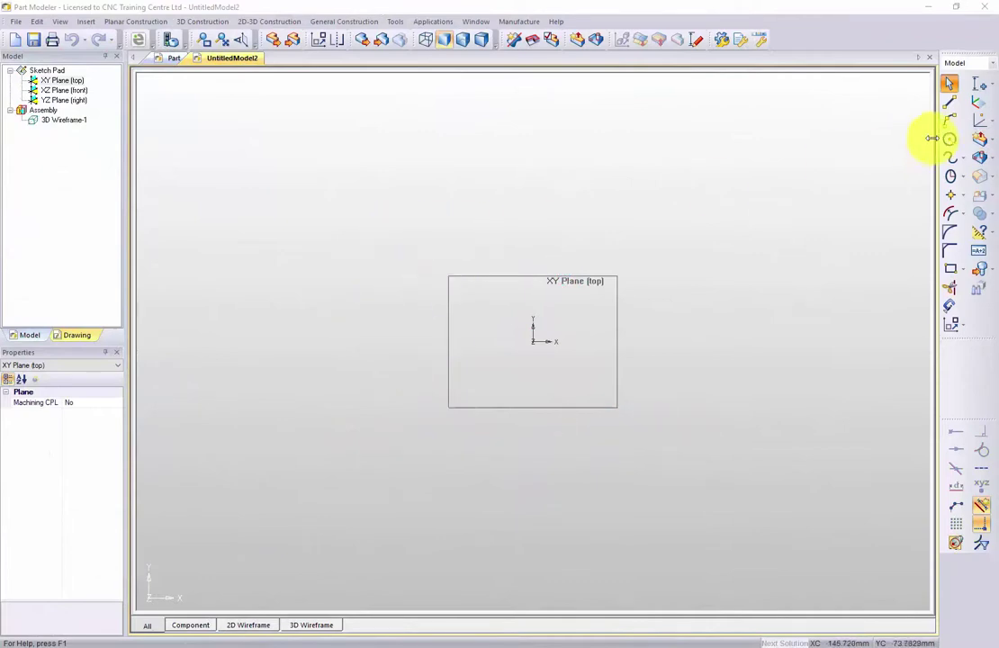
Draw a horizontal line right from the sketch origin and finish the vertical line above it.
click(950, 102)
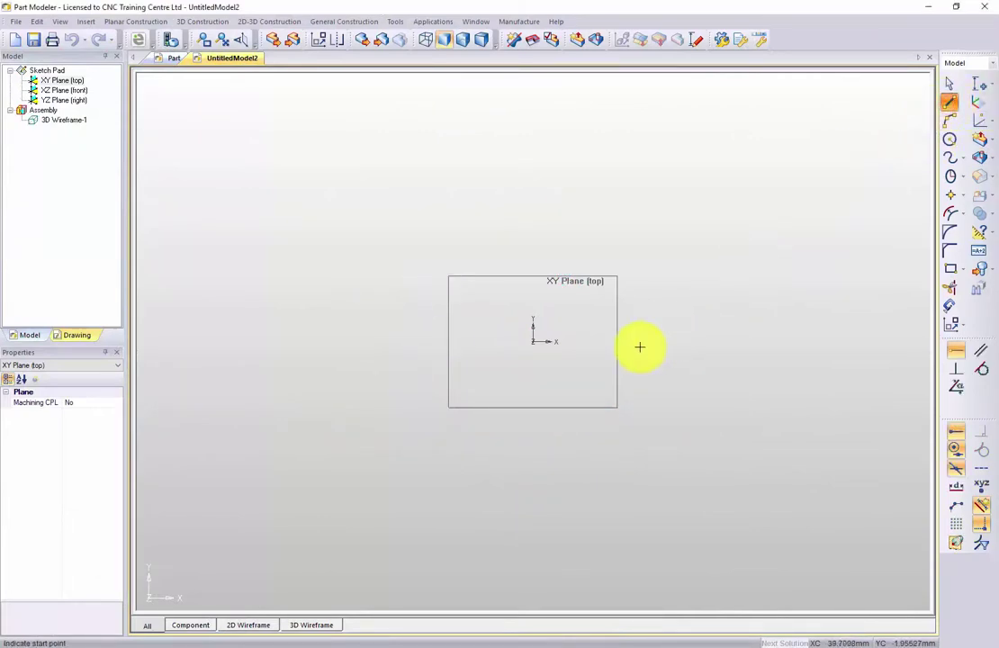
click(534, 342)
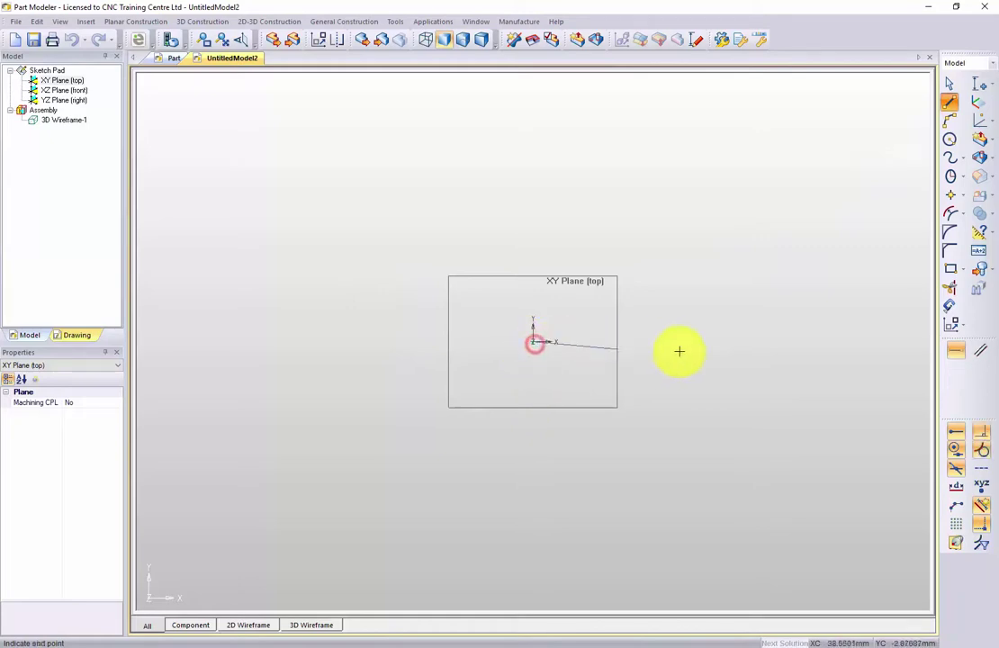
click(738, 343)
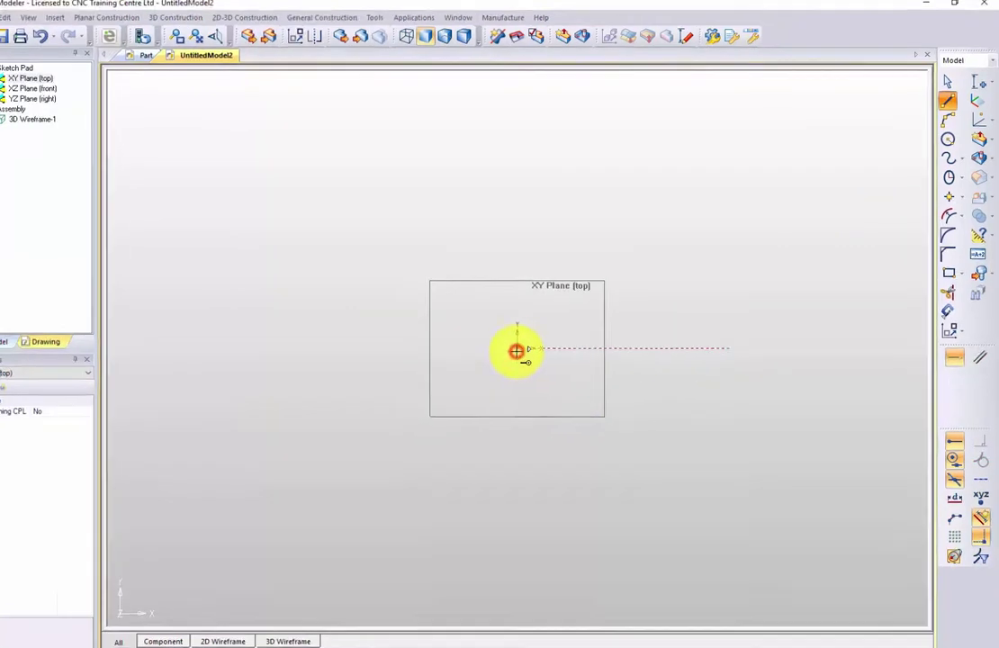
click(517, 238)
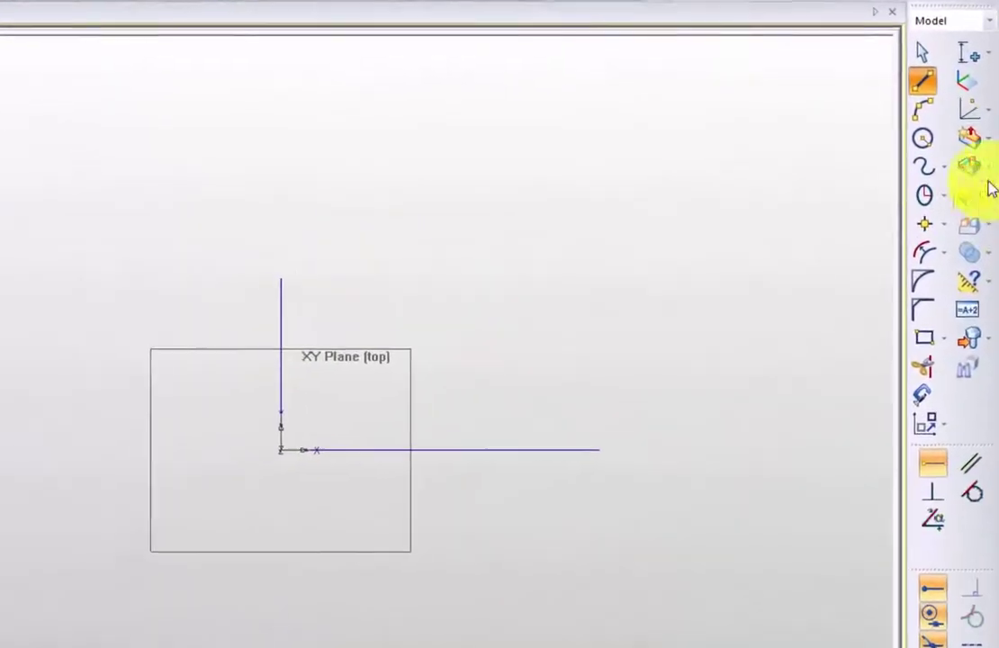
Dimension the vertical line to 60 mm tall.
click(968, 52)
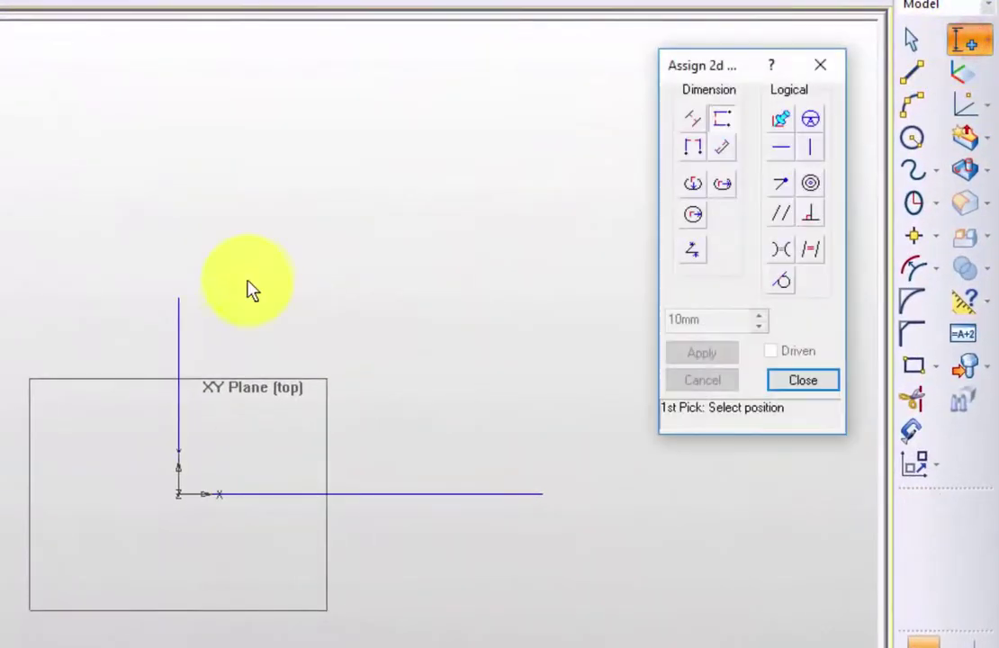
click(179, 303)
click(176, 494)
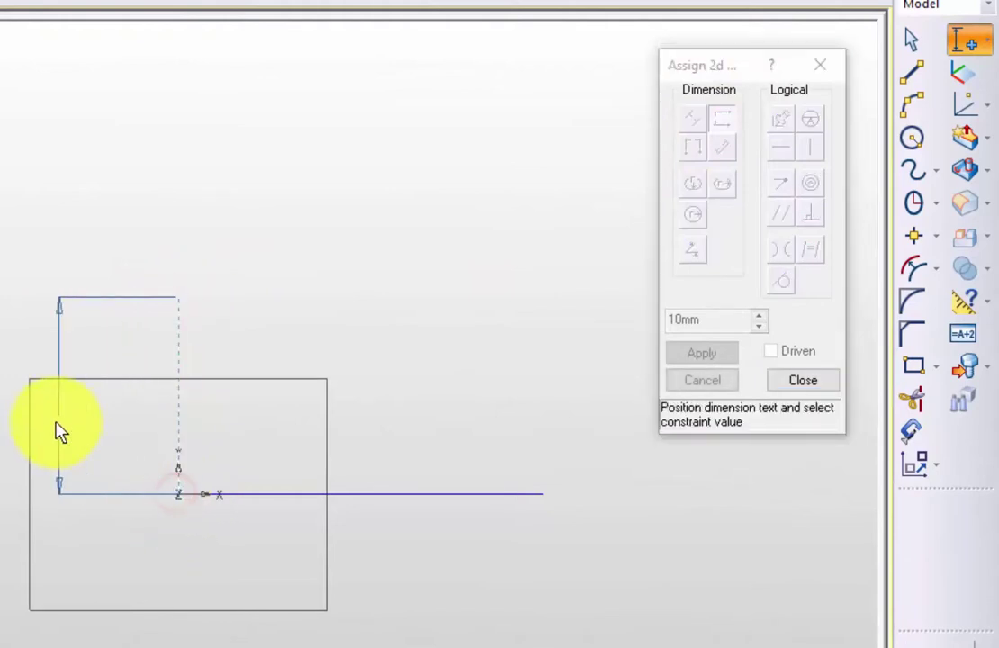
click(40, 419)
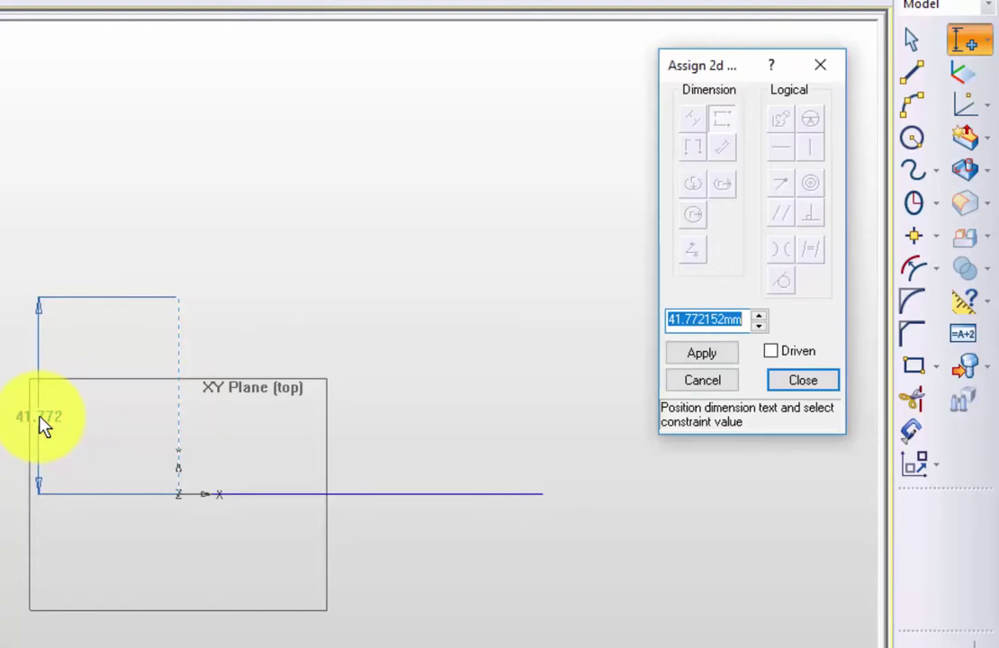
text(60)
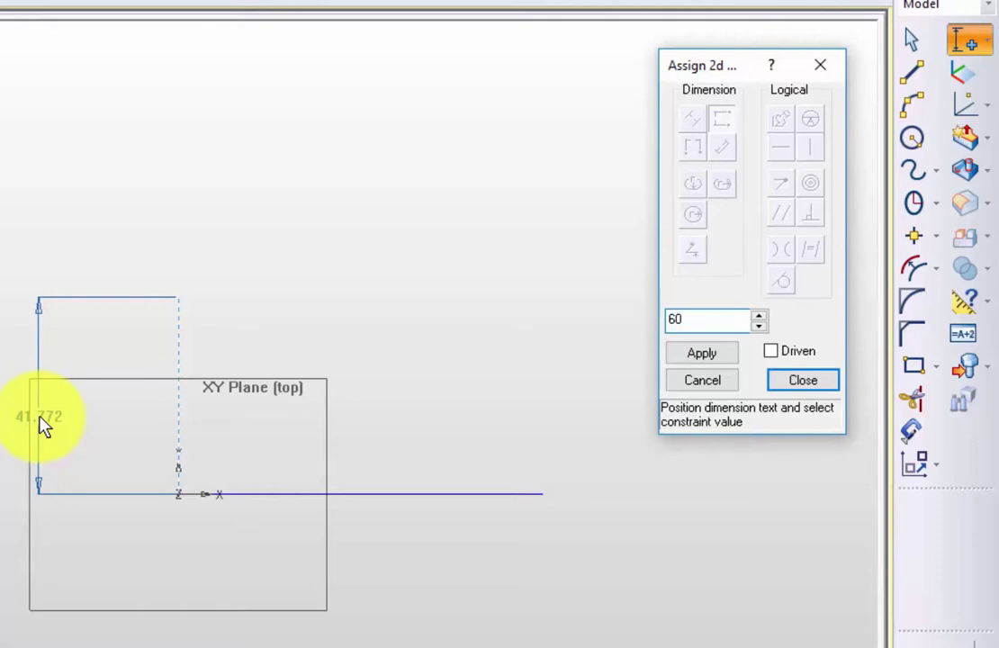
key(Return)
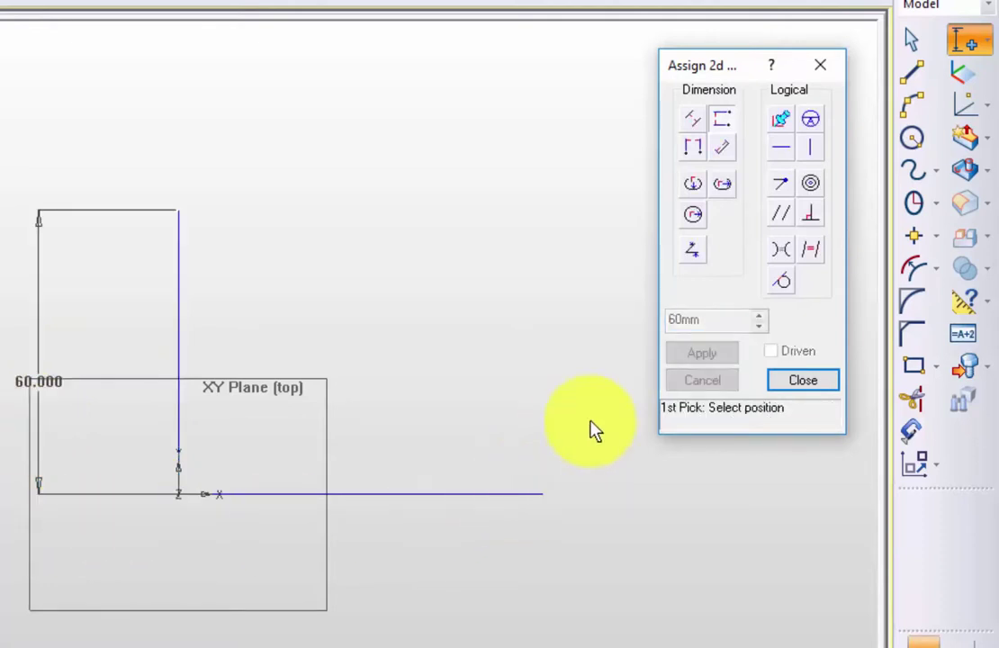
Dimension the horizontal axis line to 120 mm long and close the constraints tool.
click(692, 147)
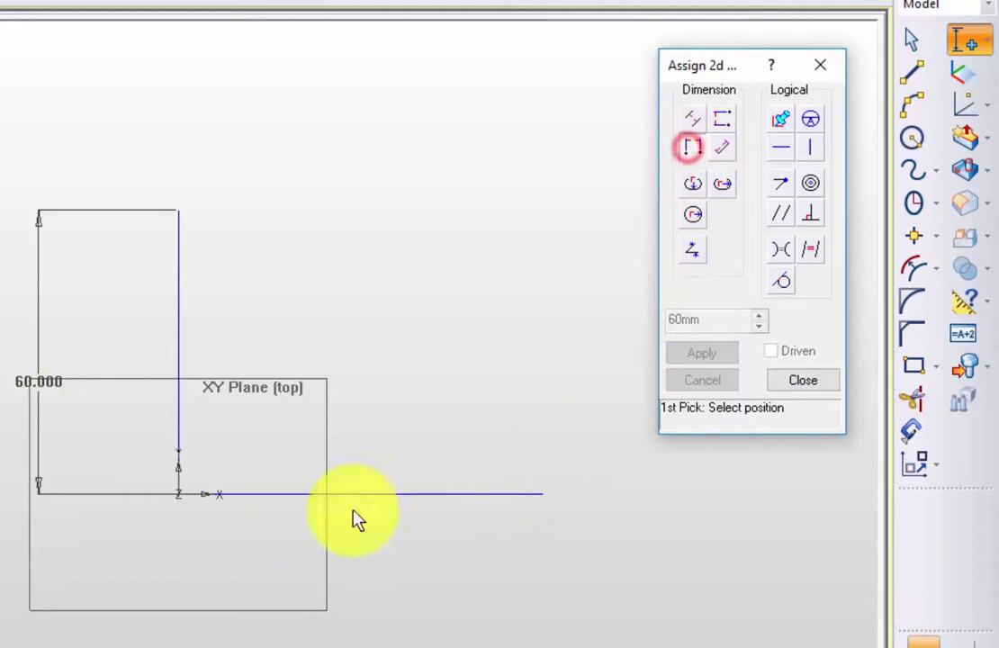
click(178, 486)
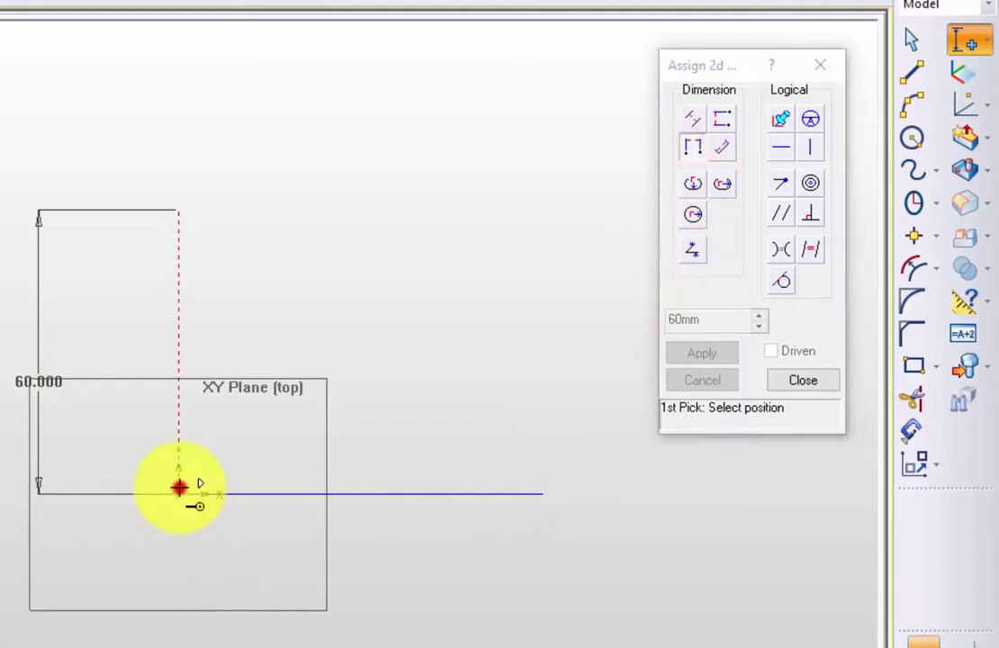
click(535, 493)
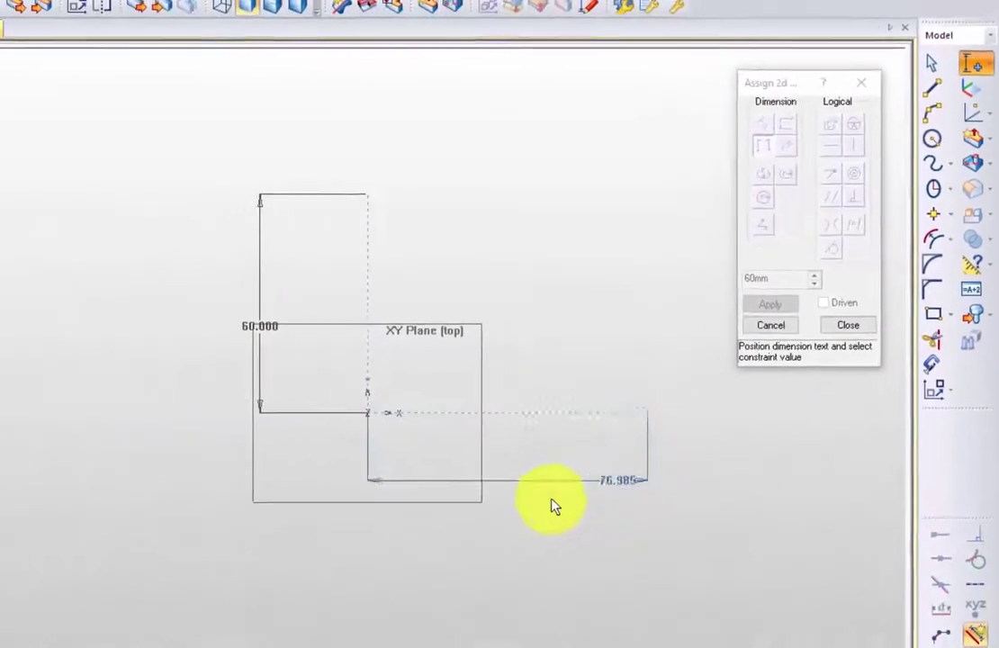
click(547, 512)
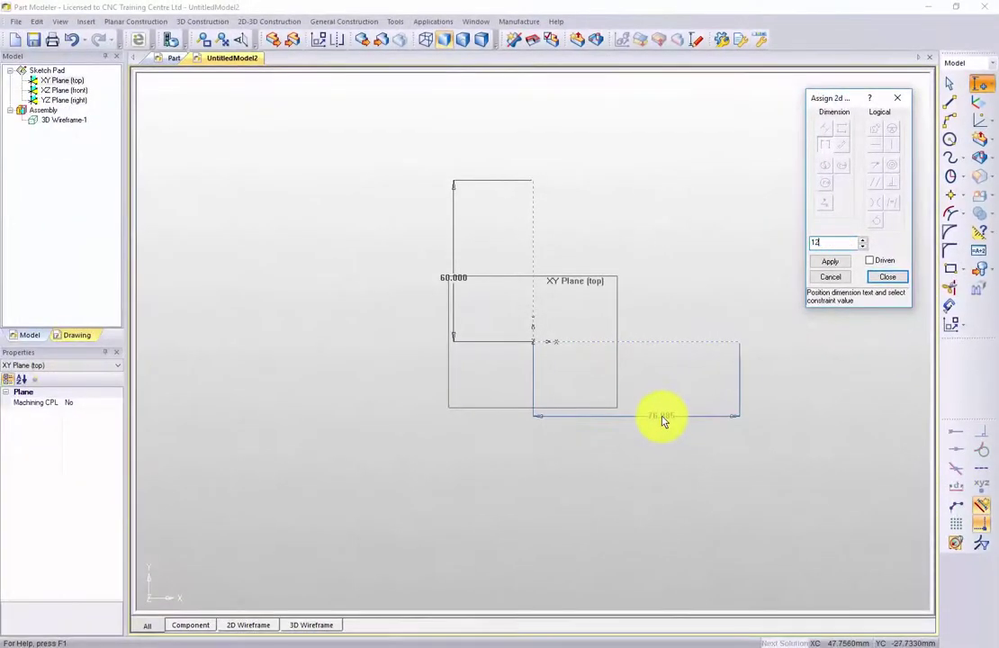
text(120)
key(Return)
middle_drag(609, 363, 468, 430)
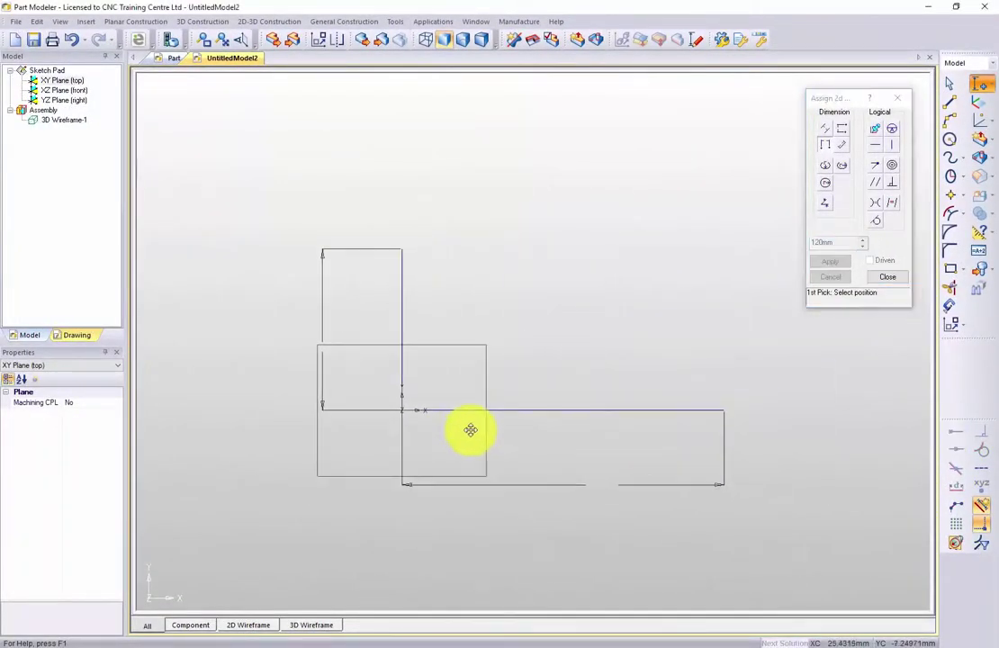
click(886, 277)
Draw continuous lines for the top step, groove, middle step and last step, ending on the axis line.
scroll(727, 324, up, 1)
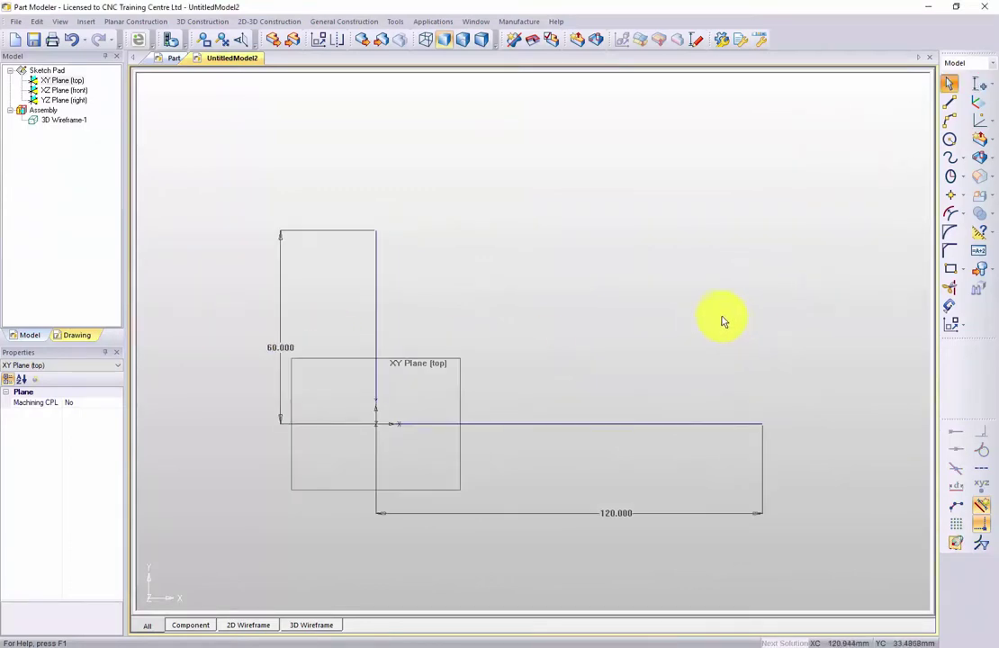
middle_drag(720, 318, 651, 285)
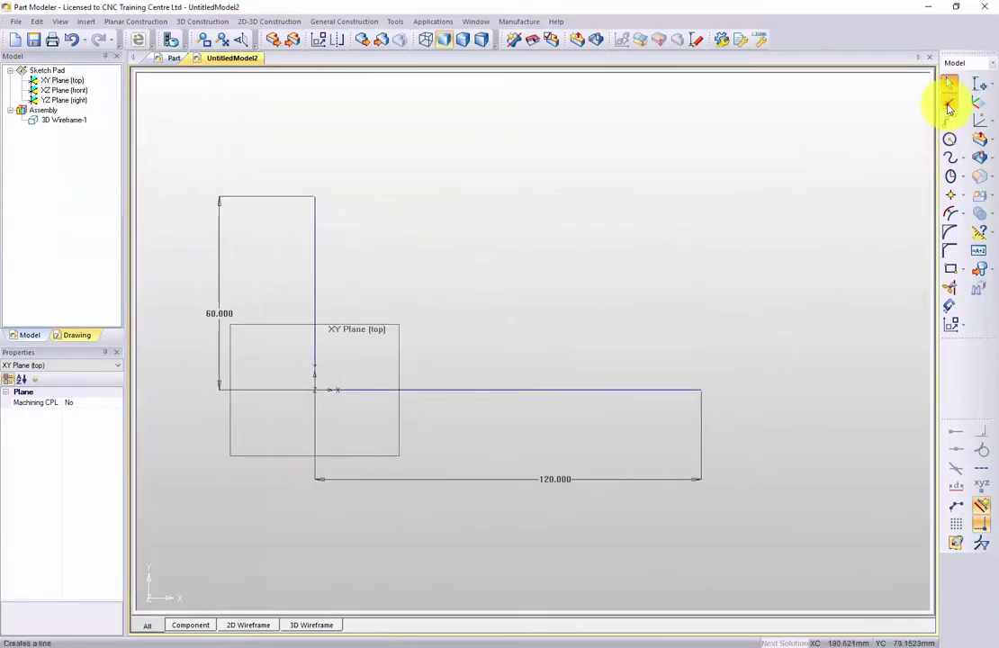
click(948, 103)
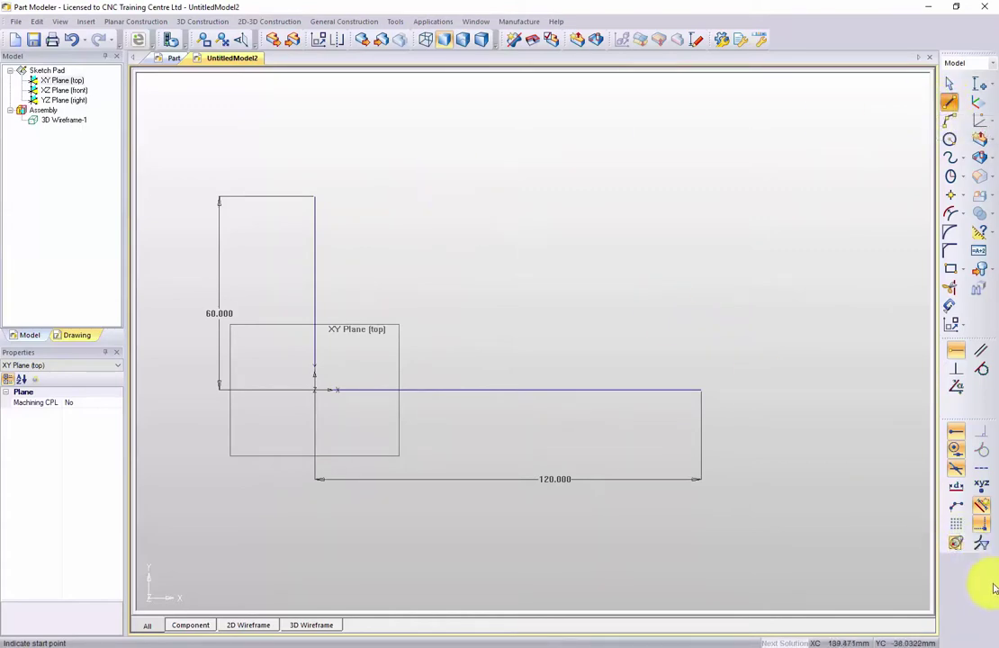
click(956, 511)
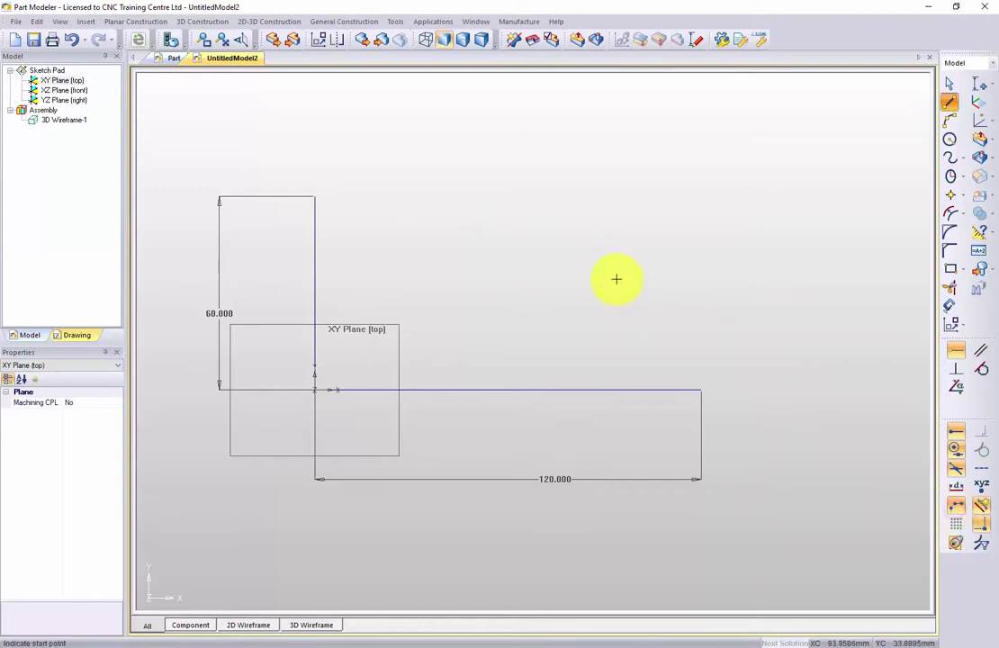
click(314, 197)
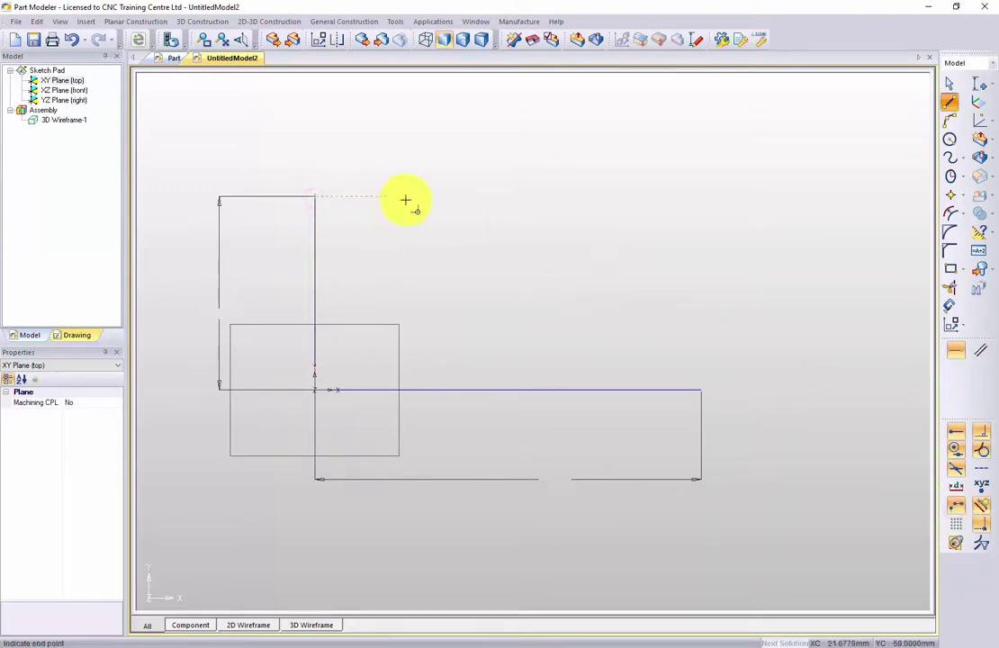
click(410, 286)
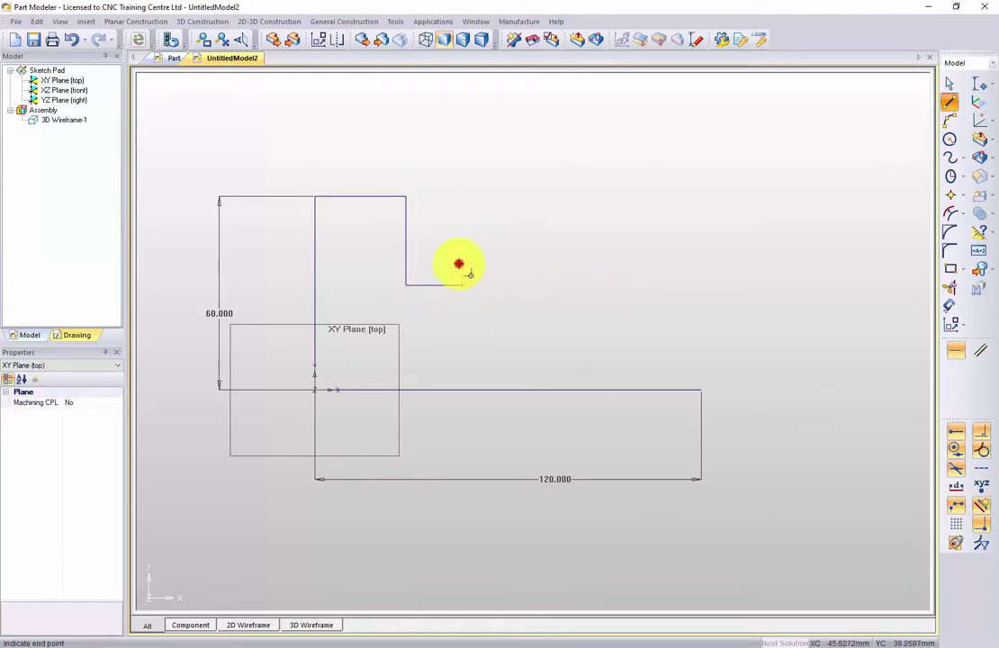
click(460, 263)
click(567, 263)
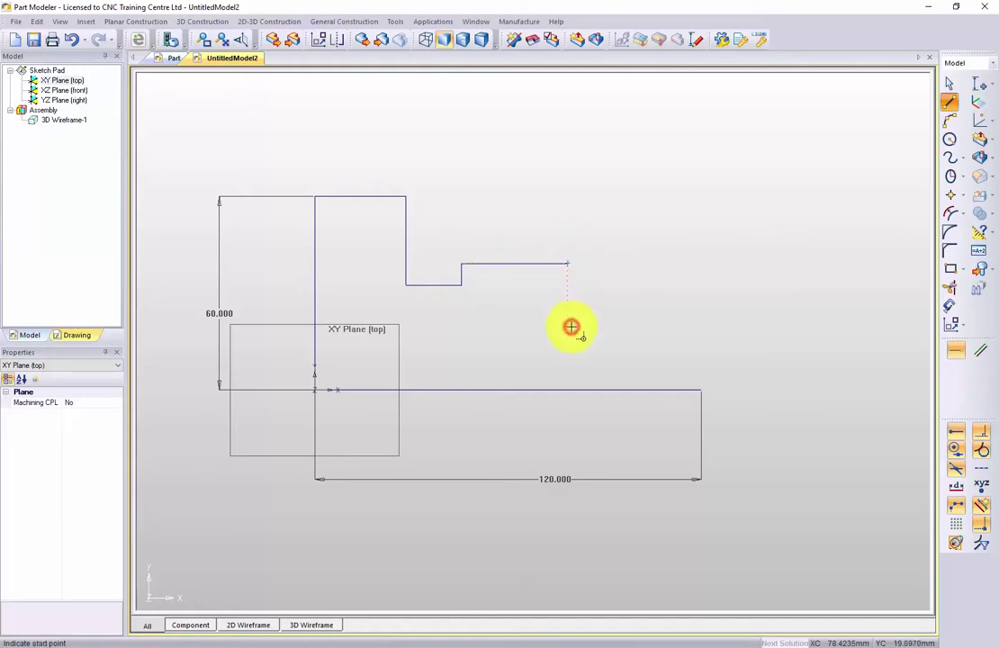
click(571, 327)
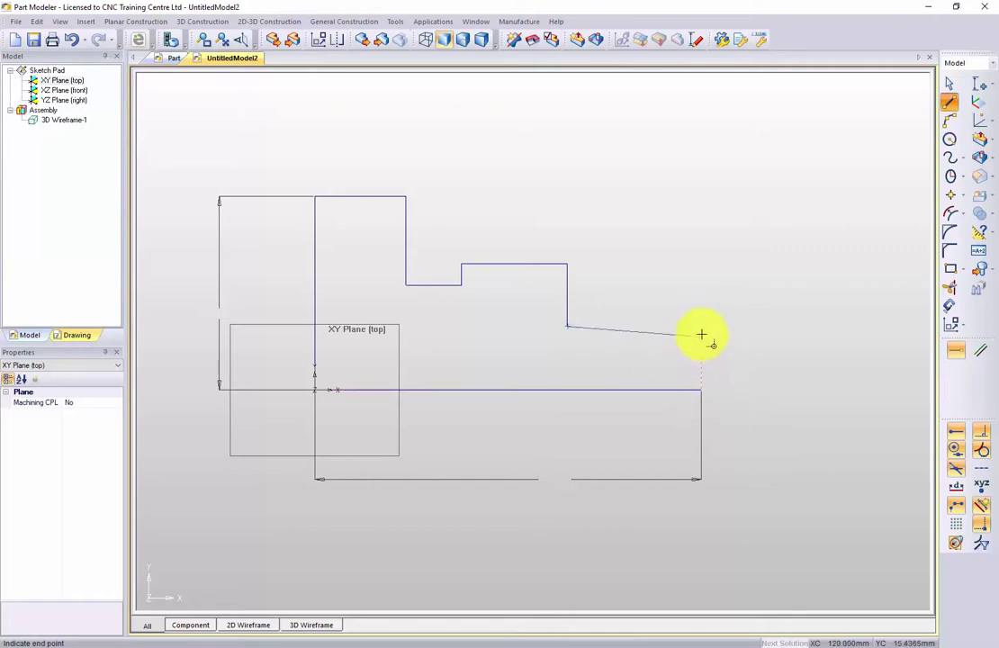
click(700, 326)
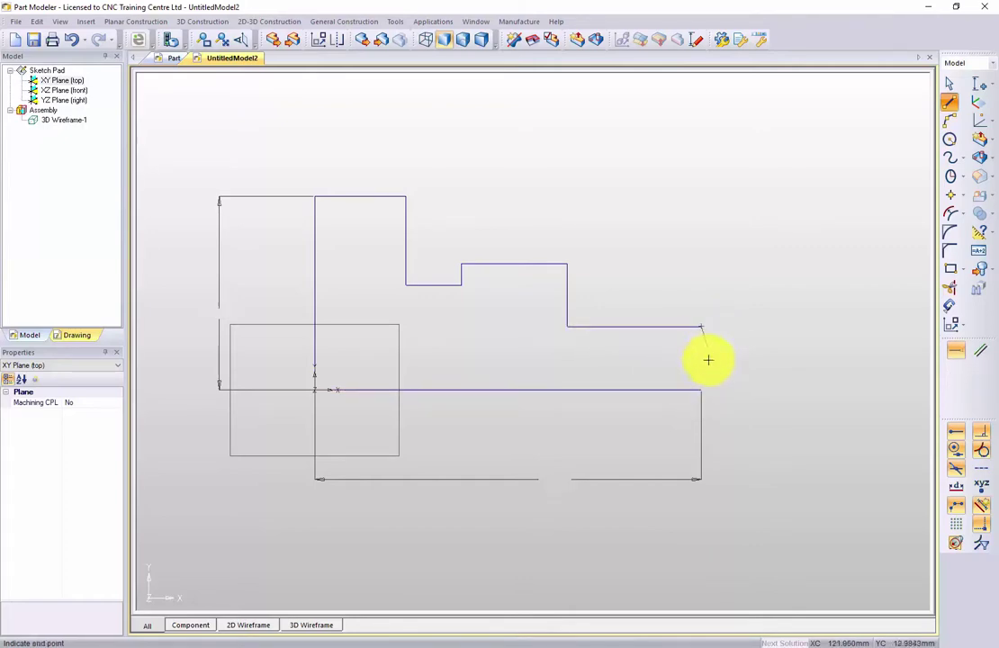
click(701, 389)
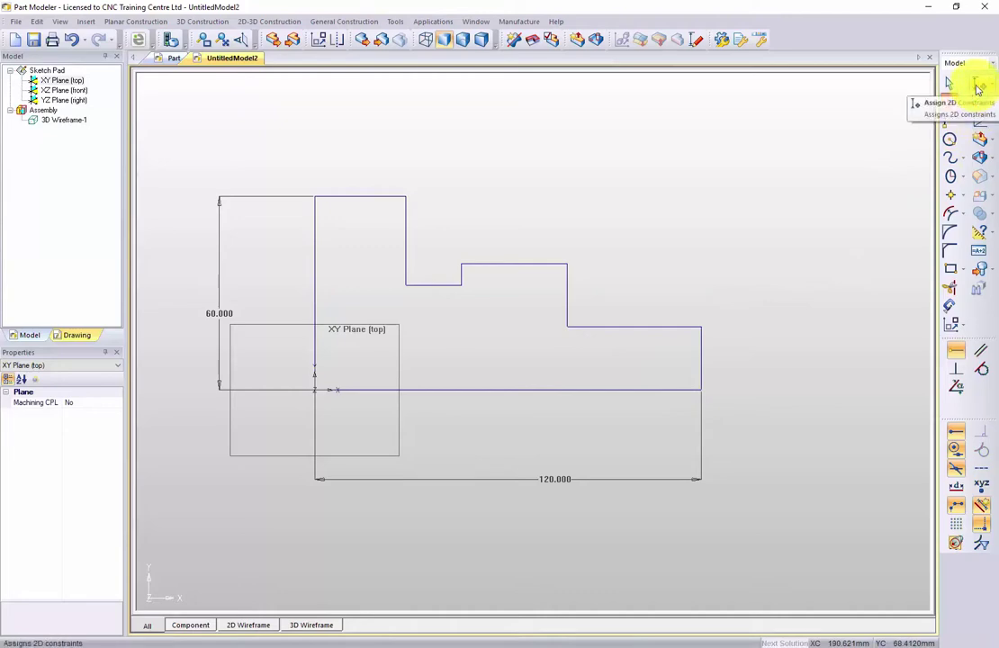
Dimension the middle step height at 35 mm and the last step height at 20 mm.
click(978, 86)
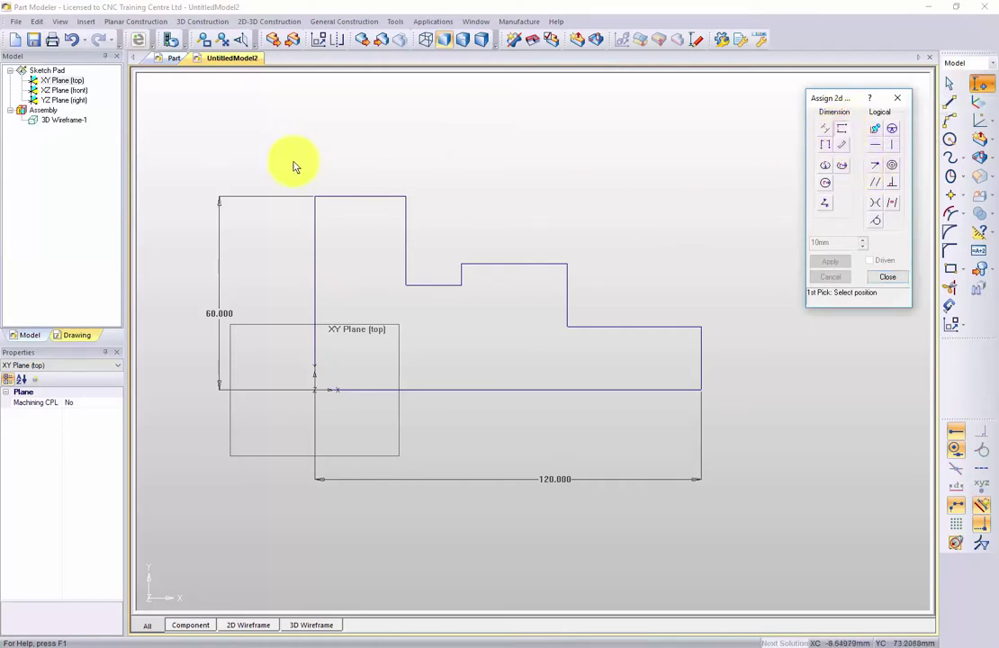
click(568, 263)
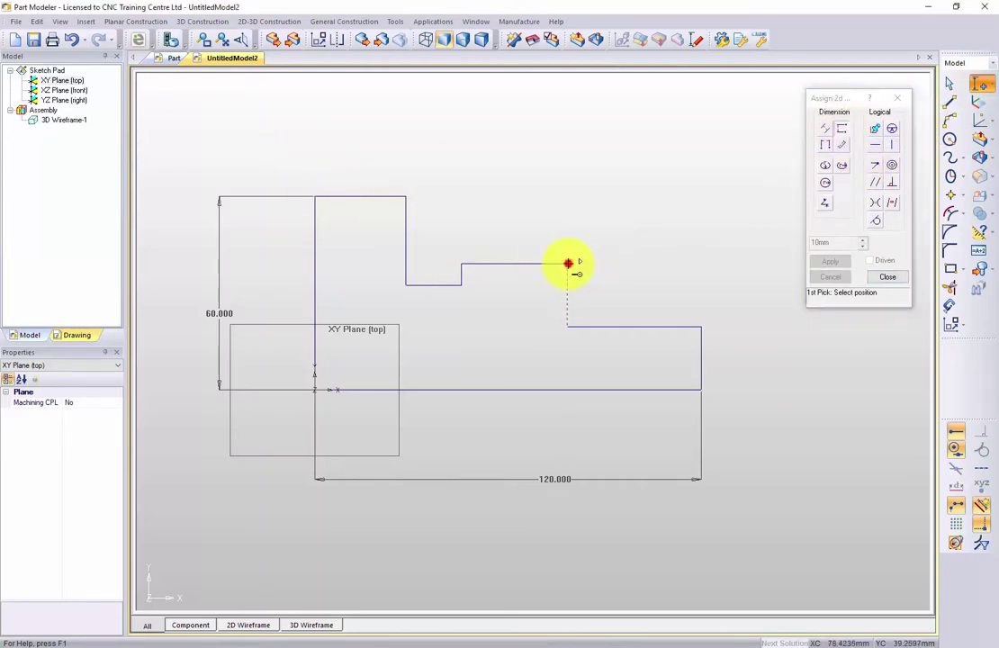
click(698, 392)
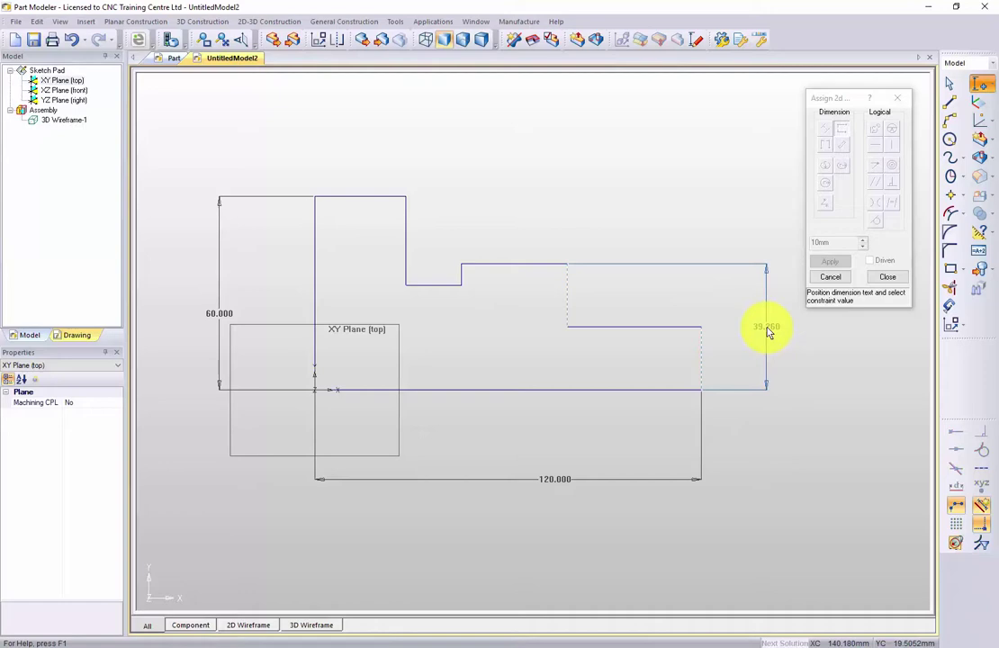
click(767, 342)
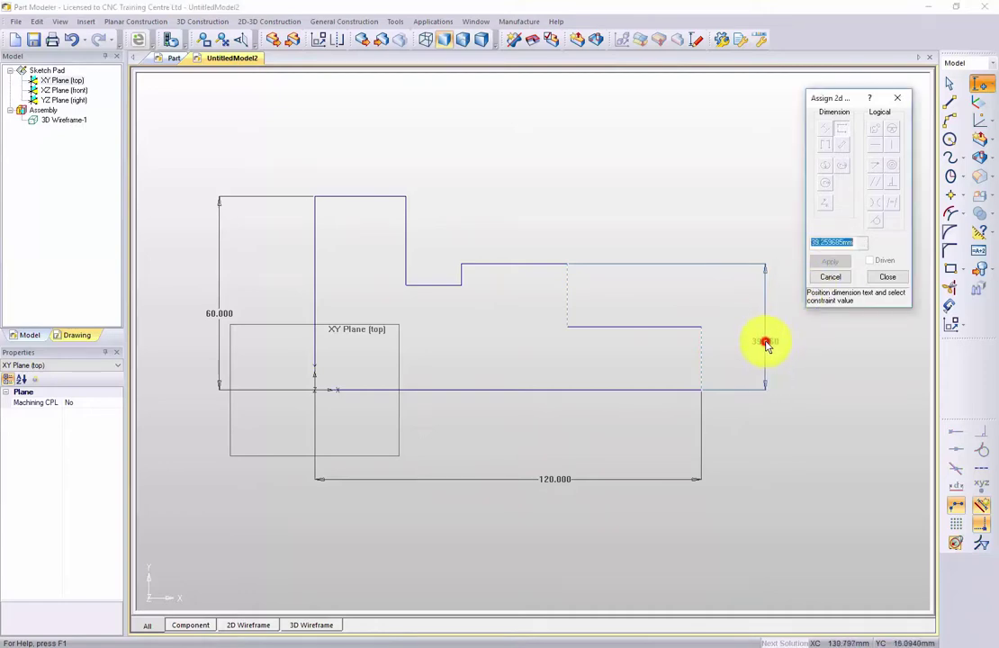
key(Return)
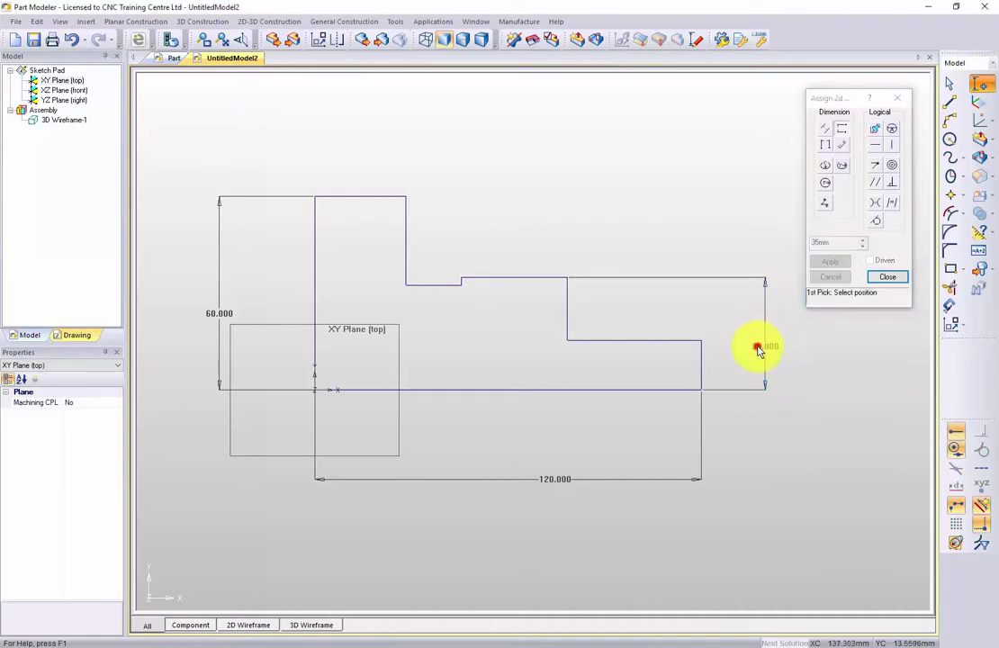
click(758, 343)
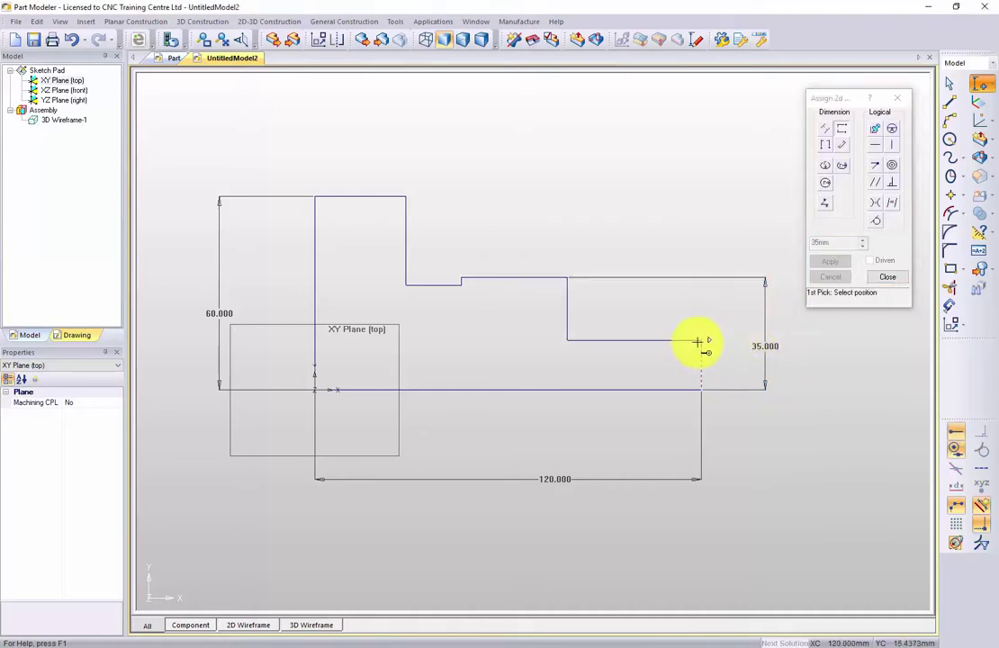
click(701, 390)
click(733, 372)
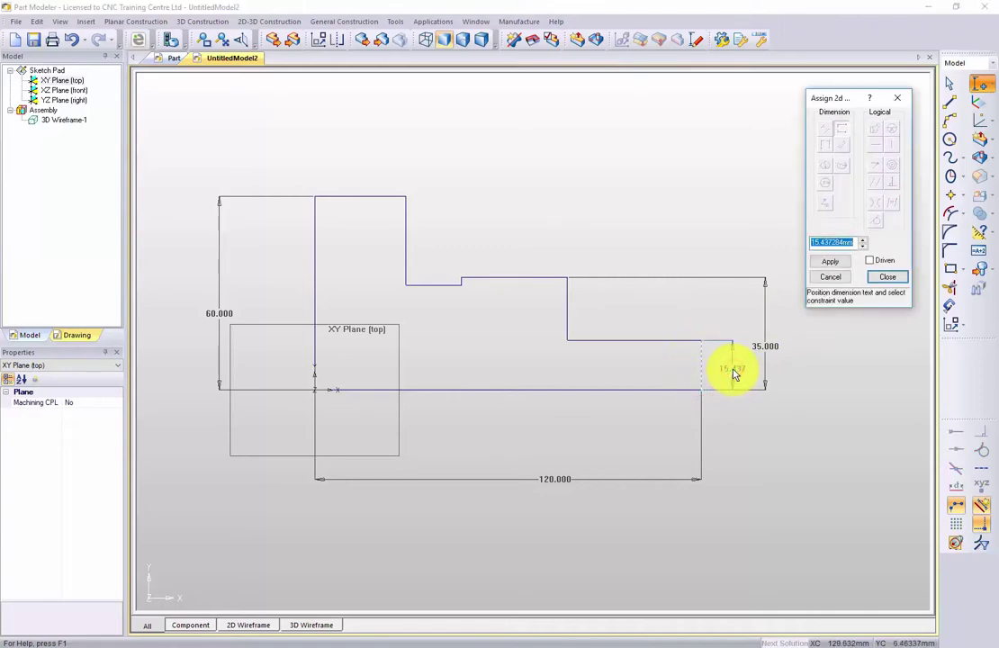
key(Return)
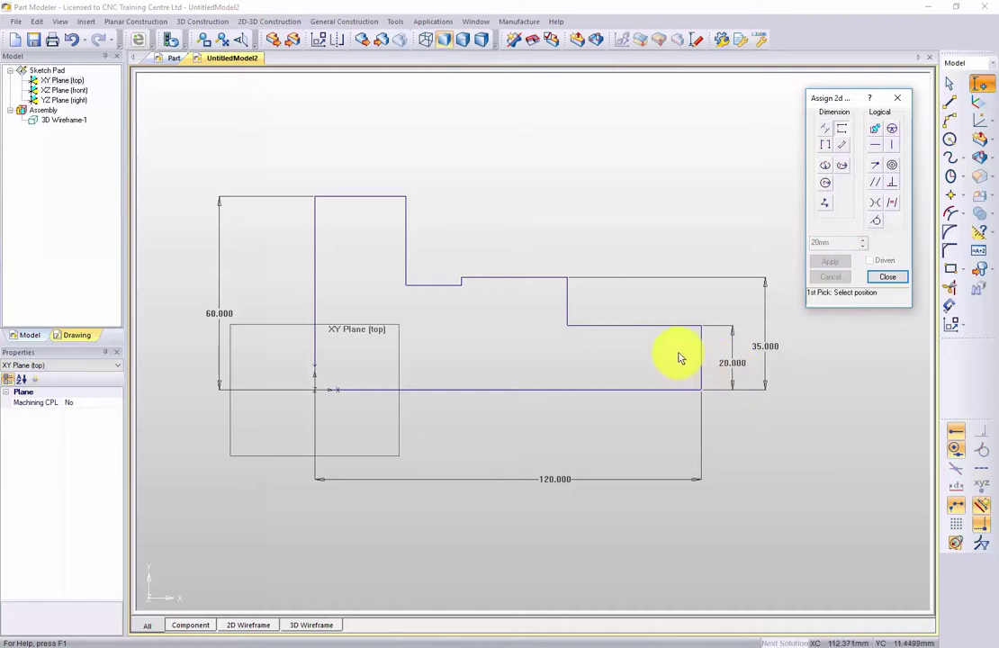
Add horizontal width dimensions of 40, 30 and 10 mm to the steps.
click(822, 145)
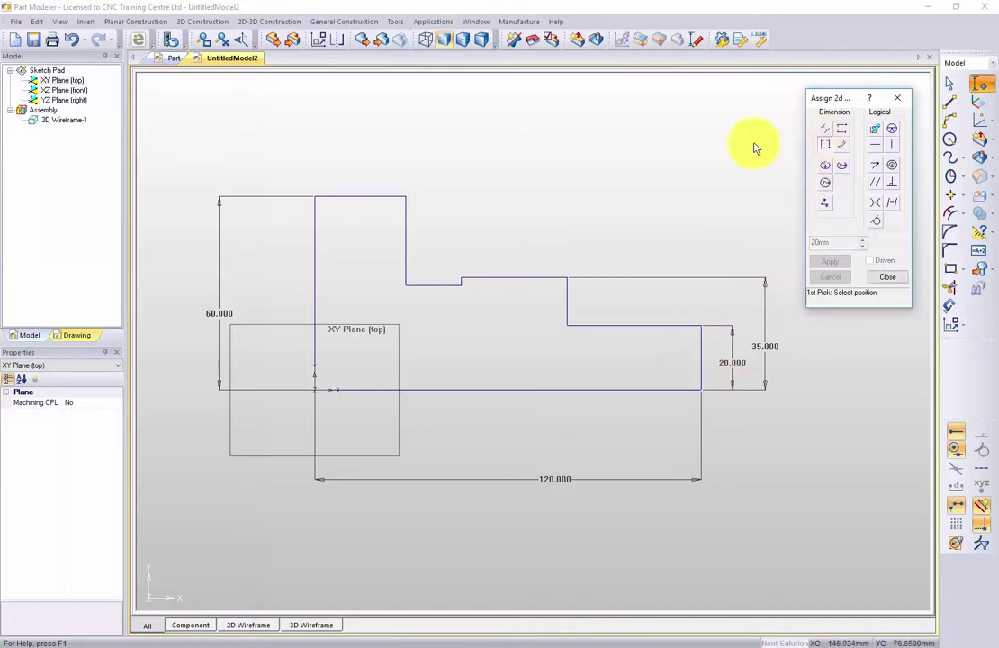
click(704, 330)
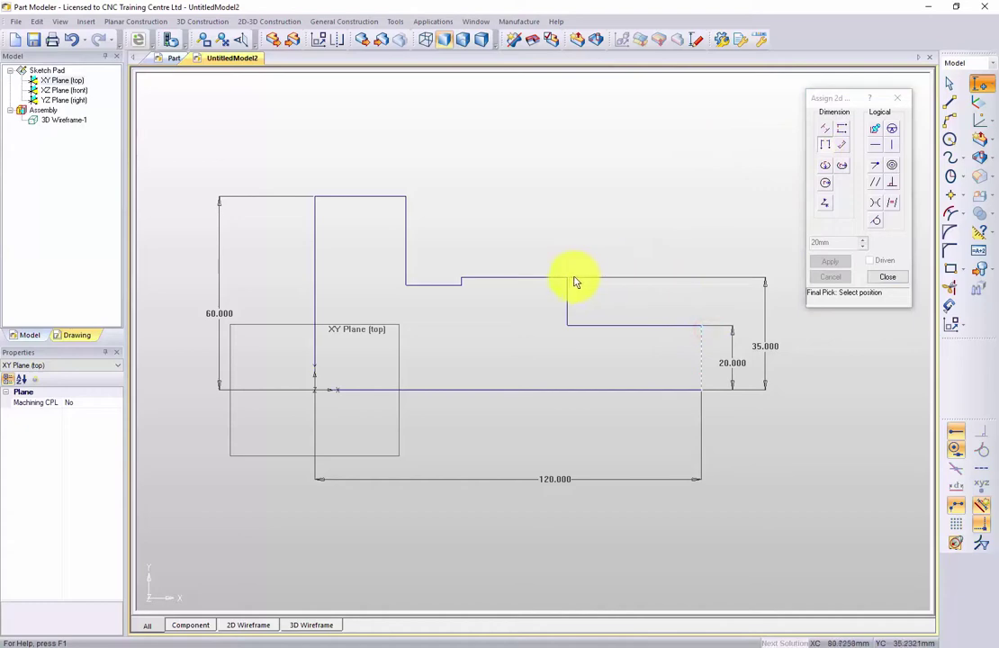
click(569, 277)
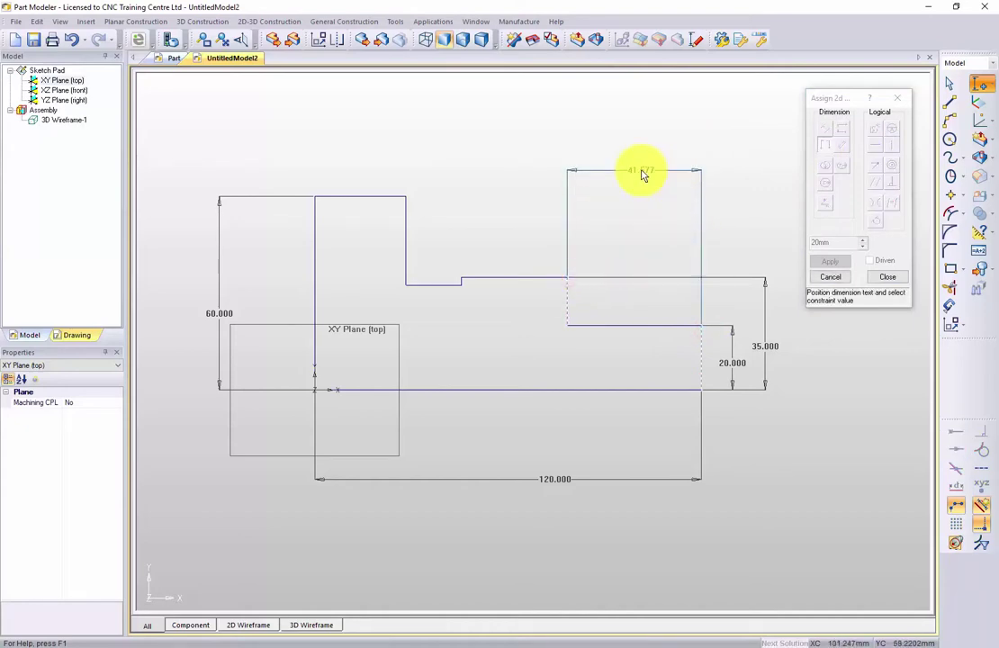
click(640, 171)
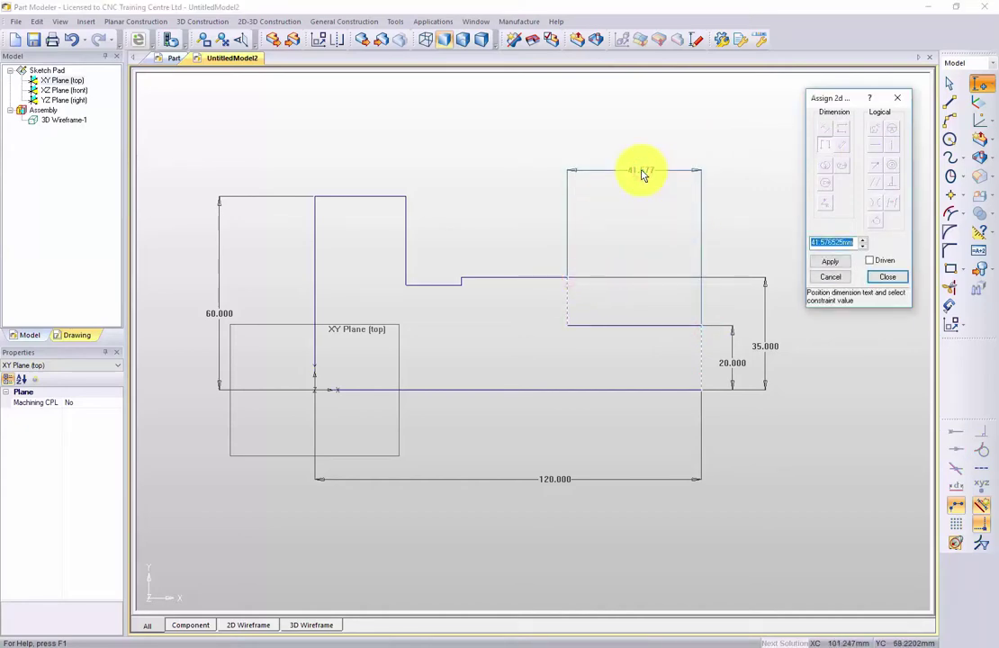
key(Return)
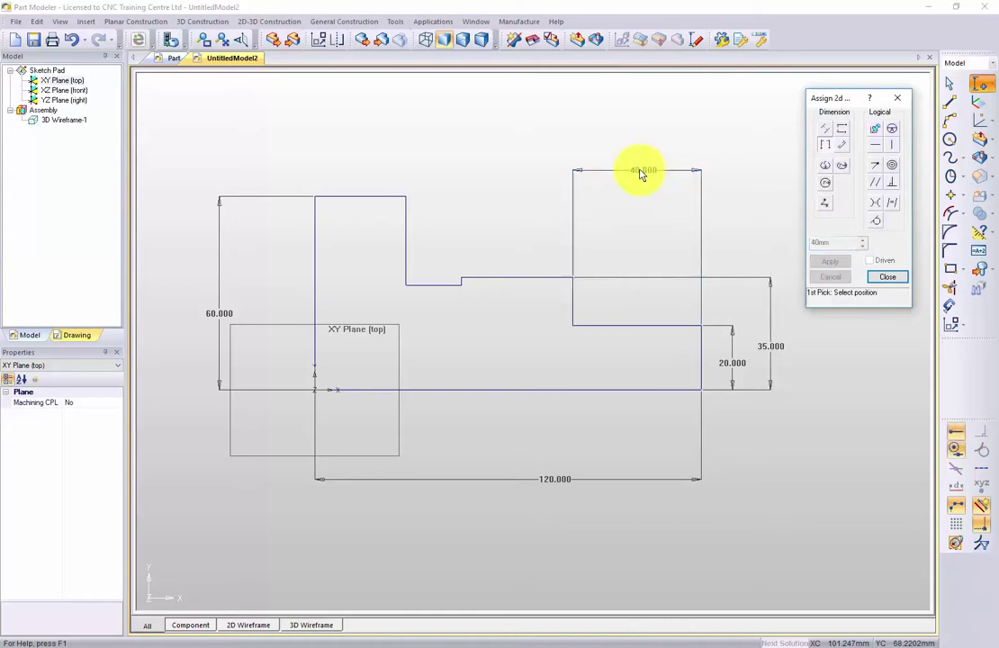
click(573, 277)
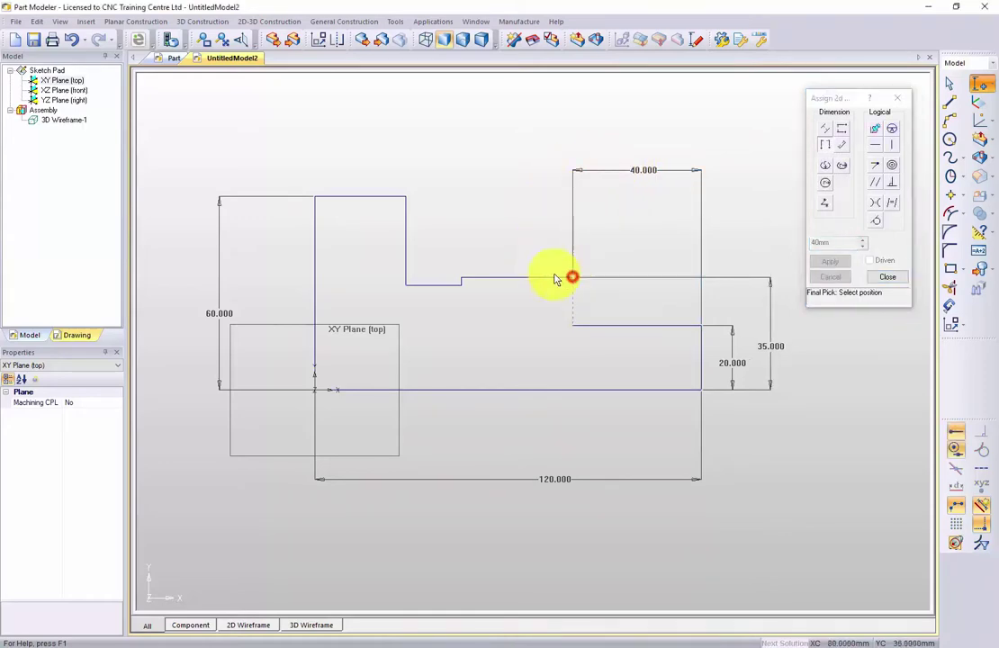
click(461, 278)
click(517, 153)
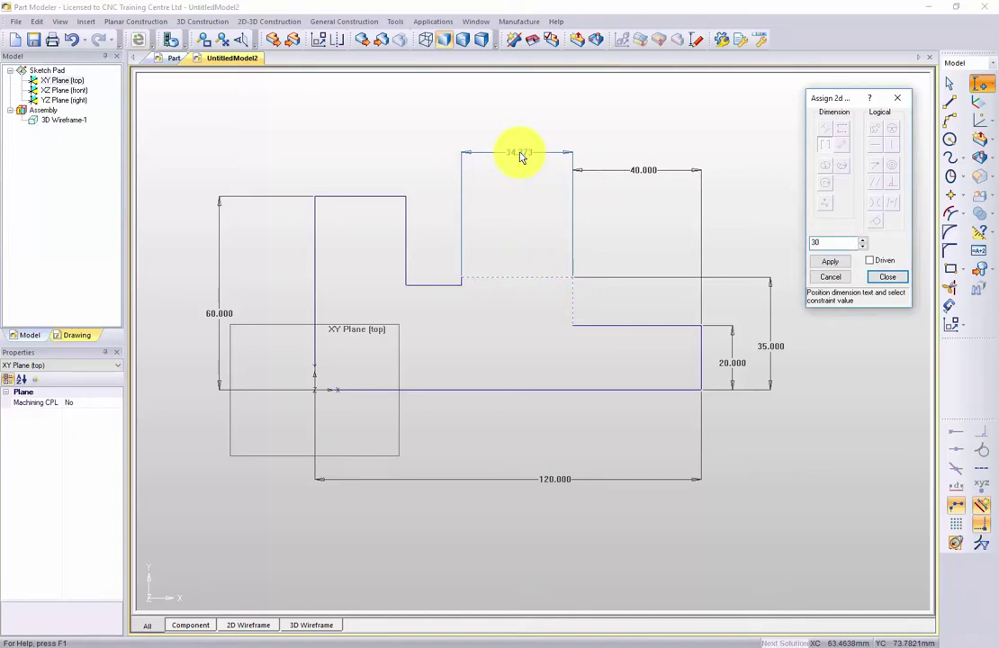
text(30)
key(Return)
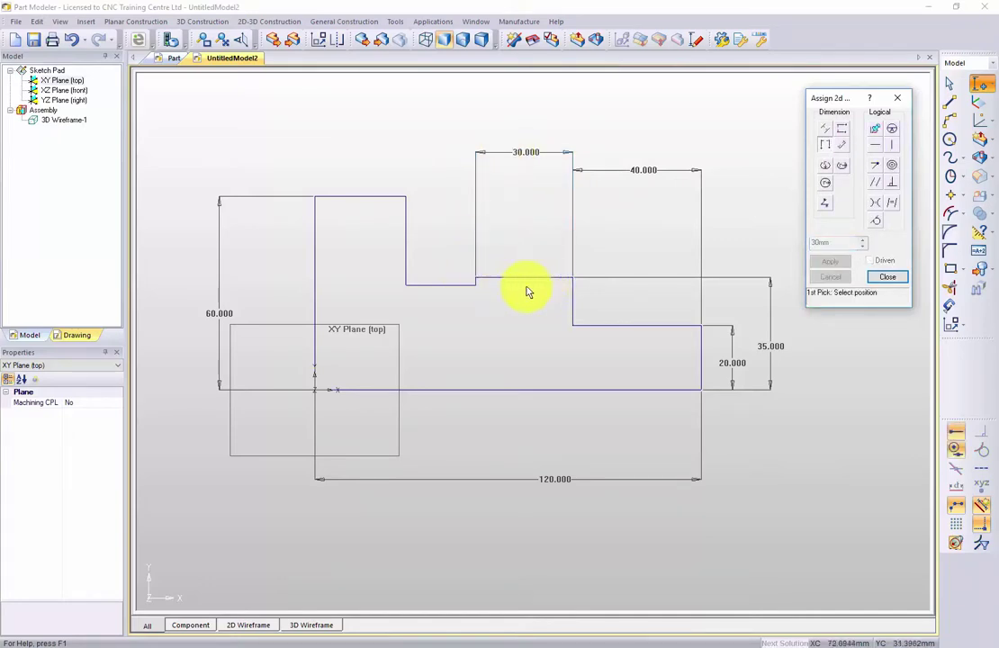
click(479, 281)
click(408, 196)
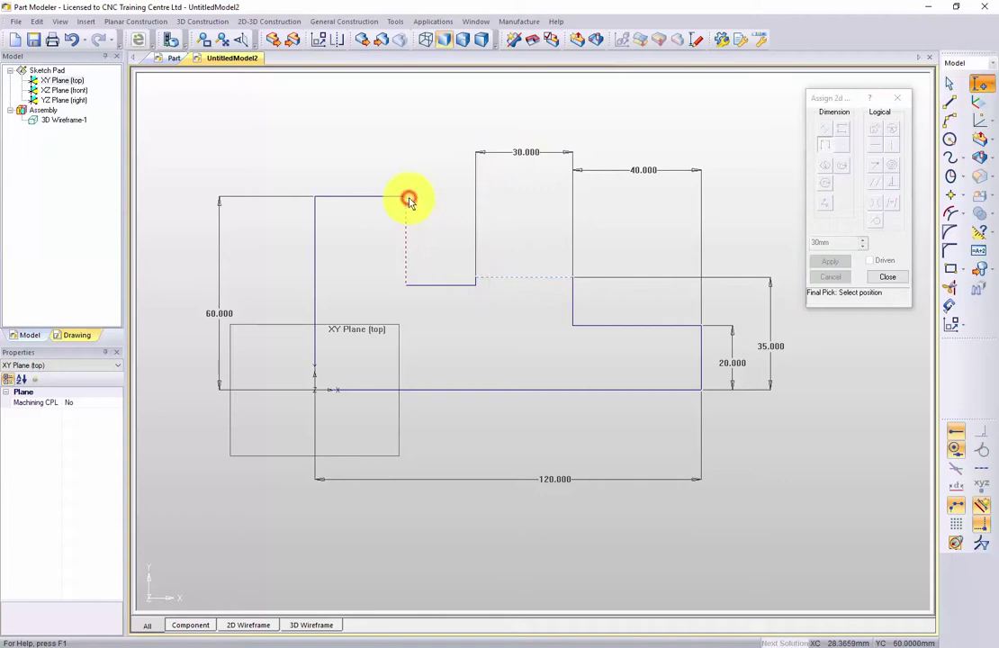
click(445, 127)
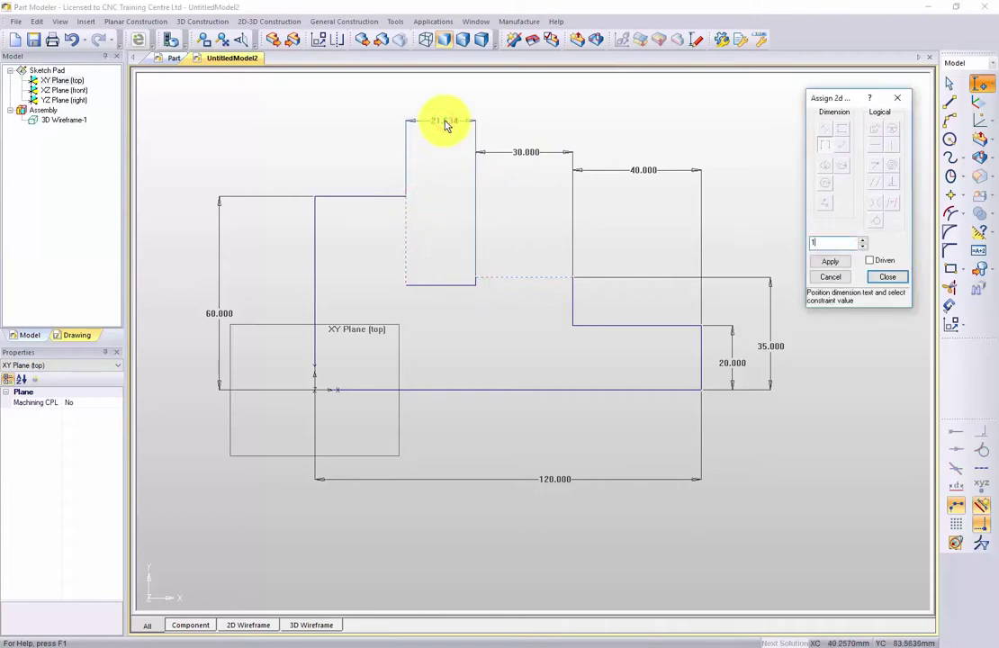
key(Return)
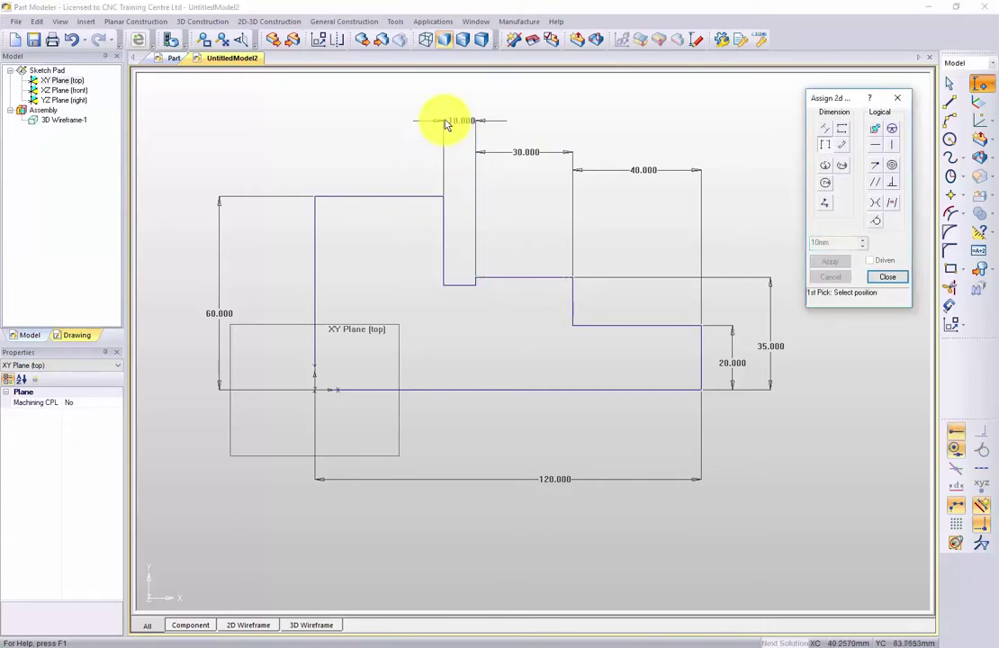
Add a 3 mm vertical dimension between the adjacent step lines and close dimensioning.
click(841, 128)
click(476, 280)
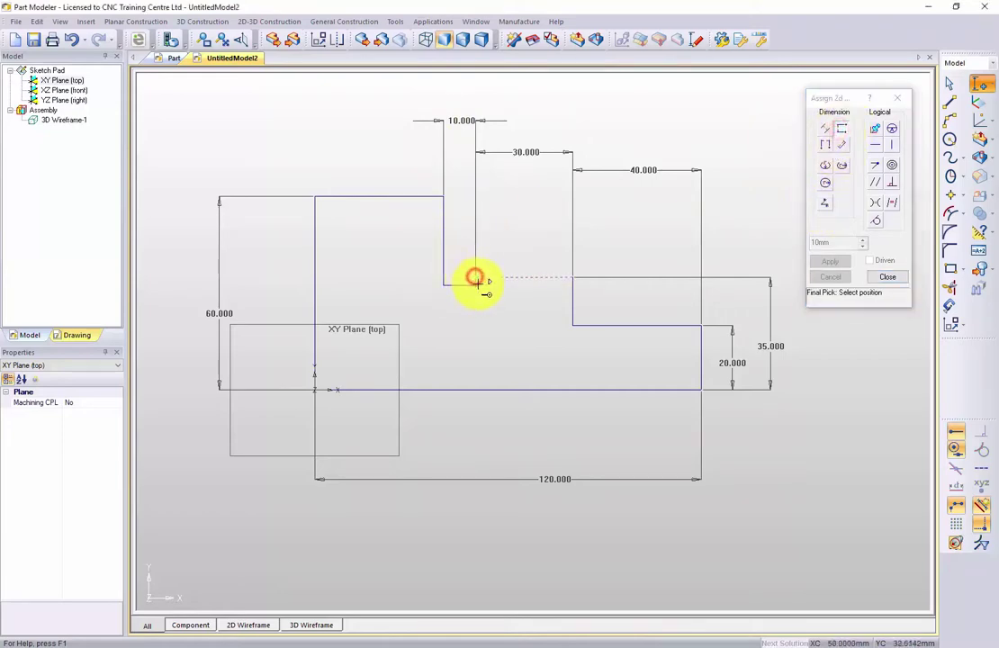
click(601, 280)
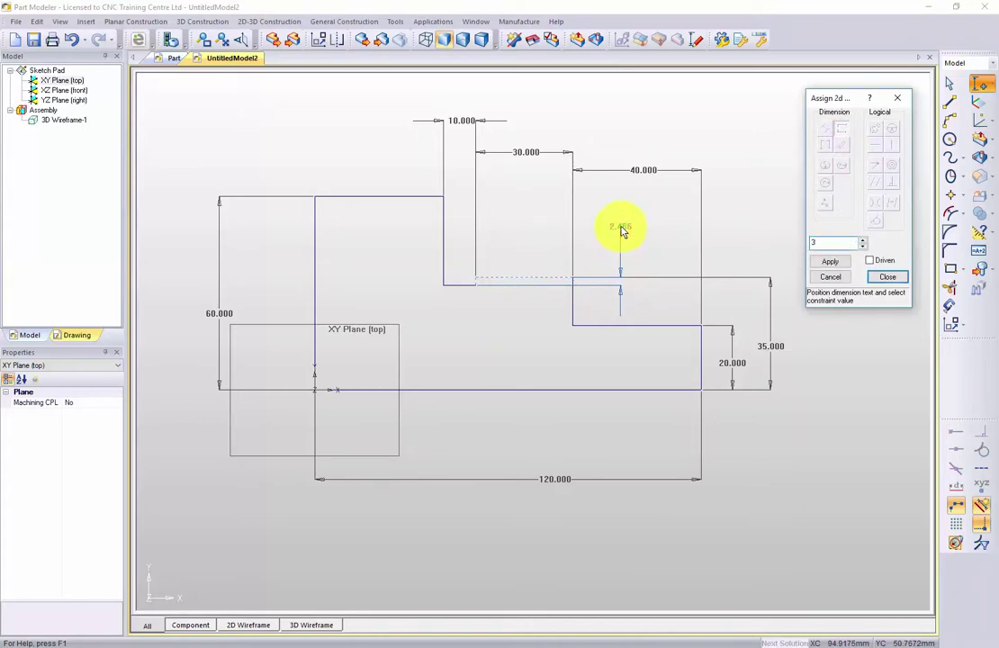
text(3)
click(621, 232)
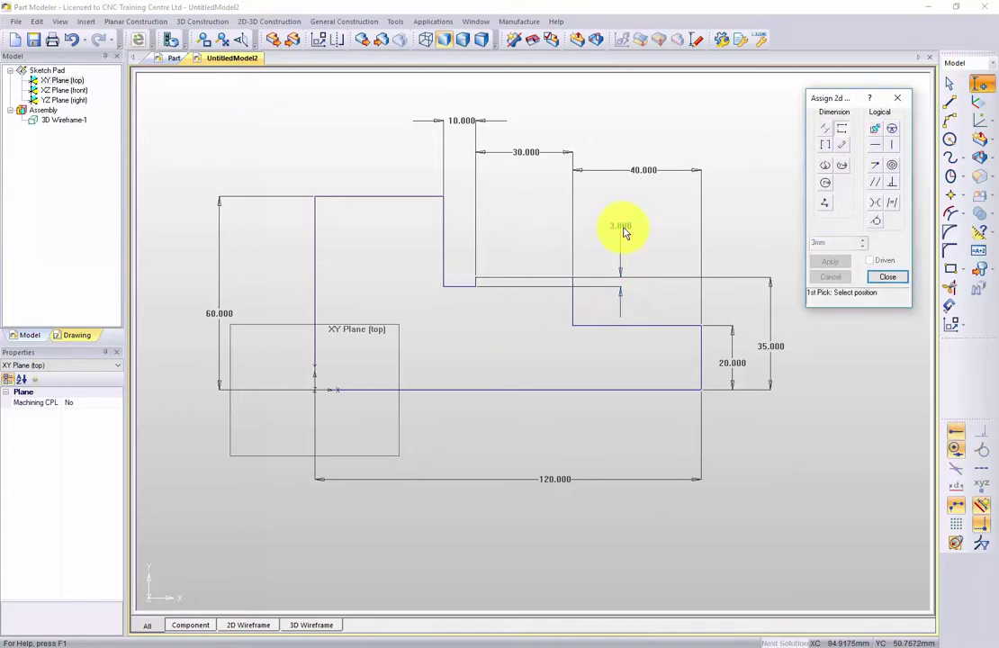
click(888, 277)
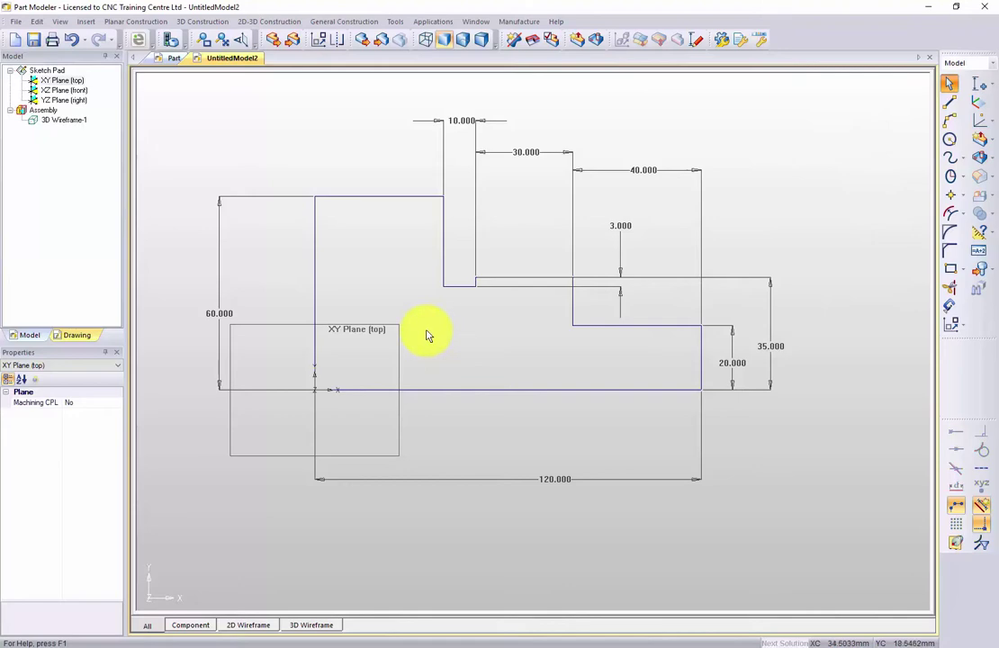
Analyze the profile, showing its coincident end points and the 8 under-constrained entities.
click(552, 39)
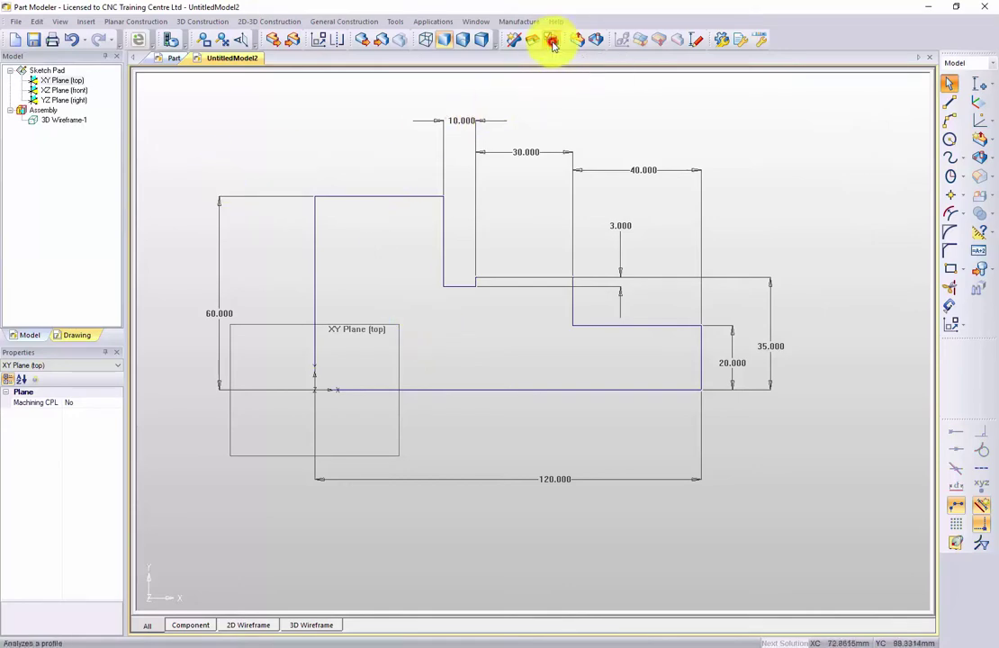
drag(398, 74, 252, 148)
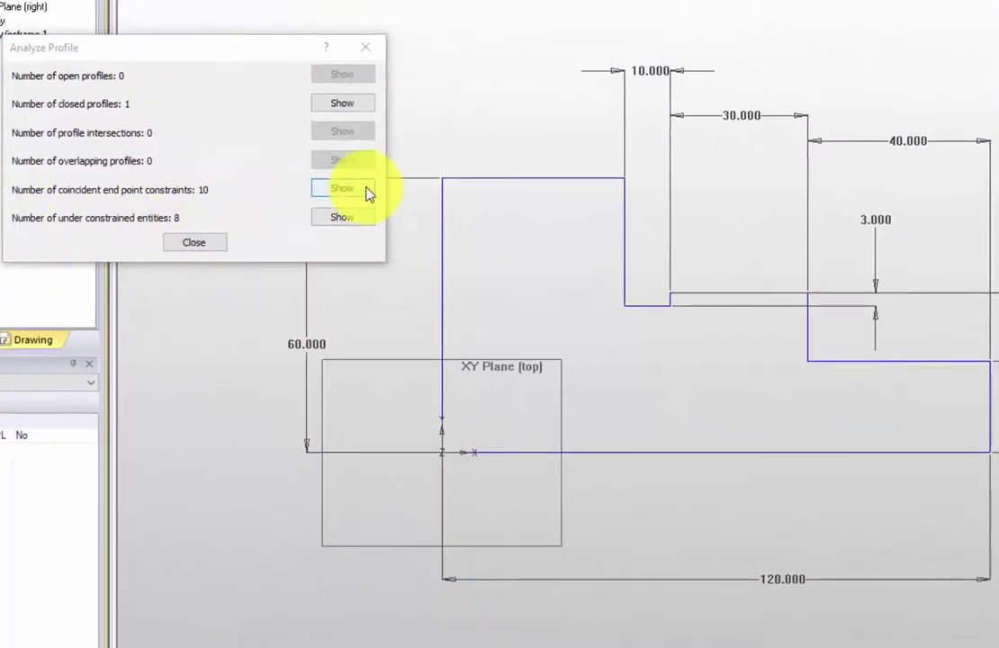
click(366, 189)
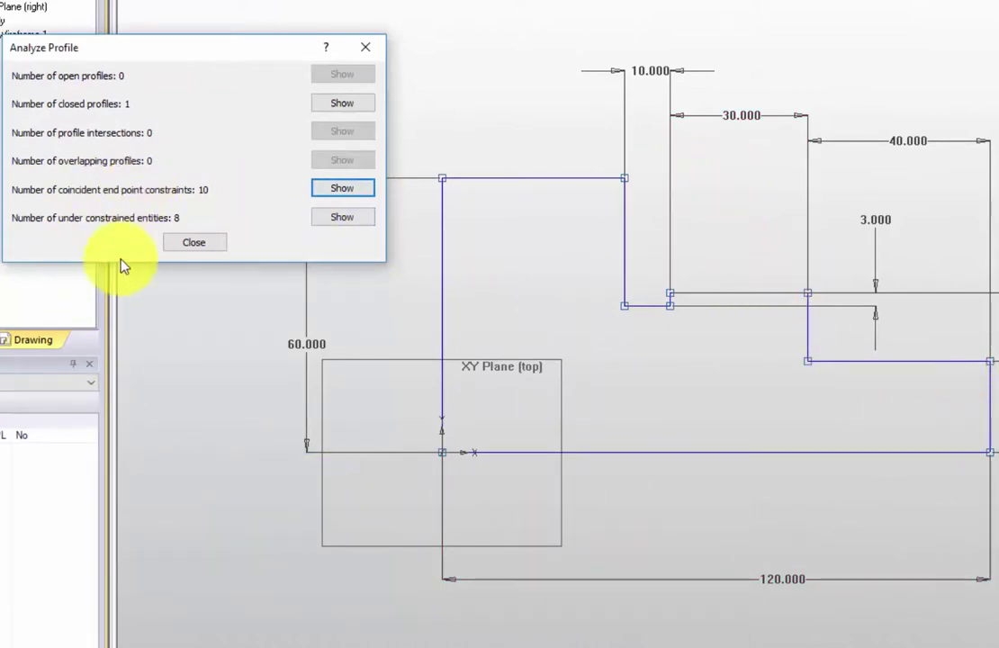
click(334, 221)
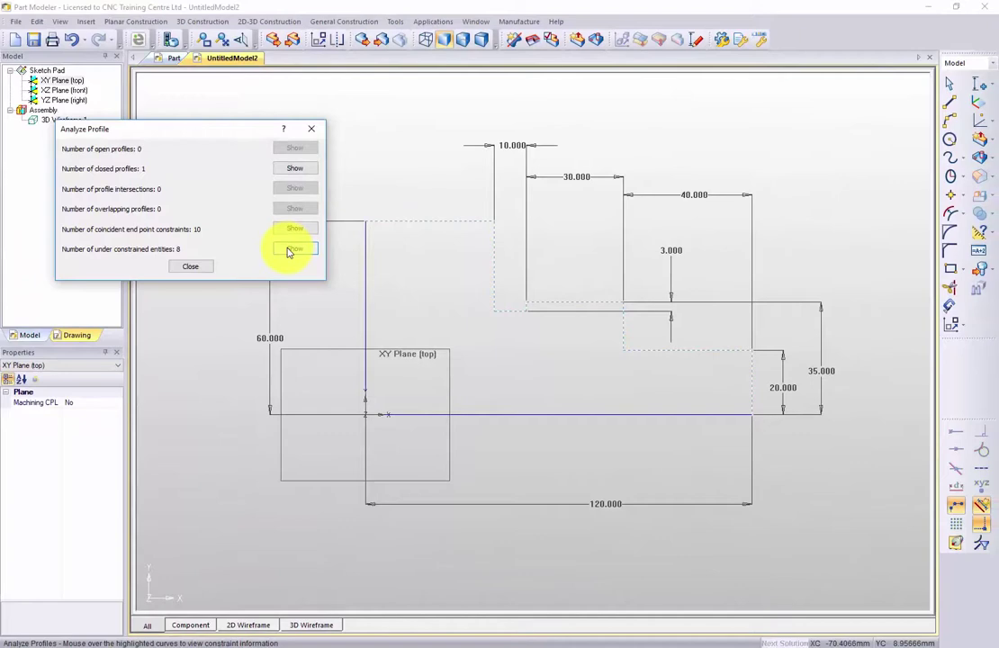
click(190, 267)
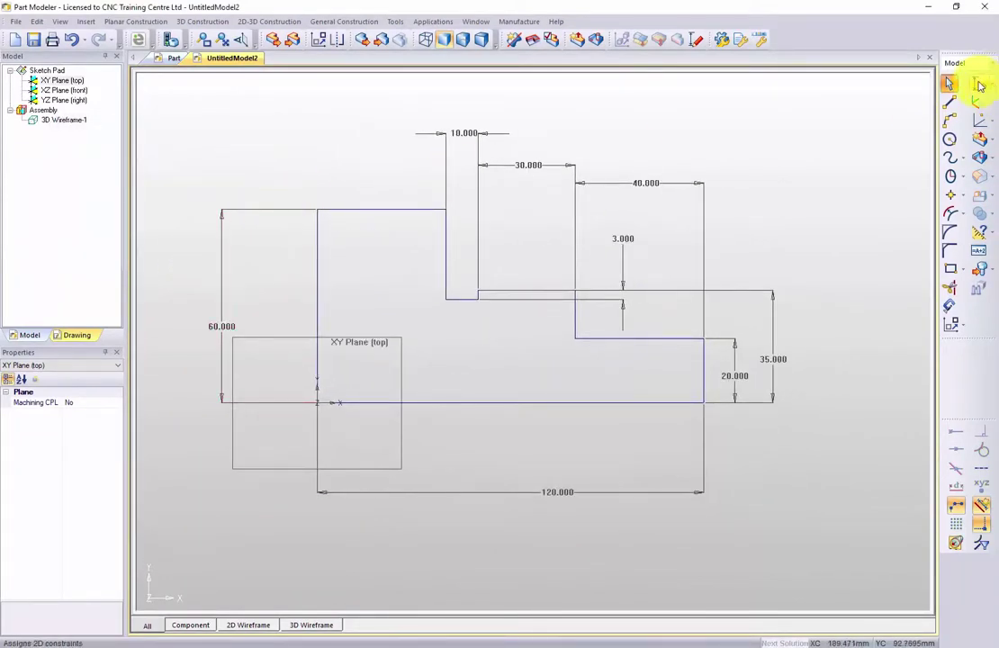
click(979, 82)
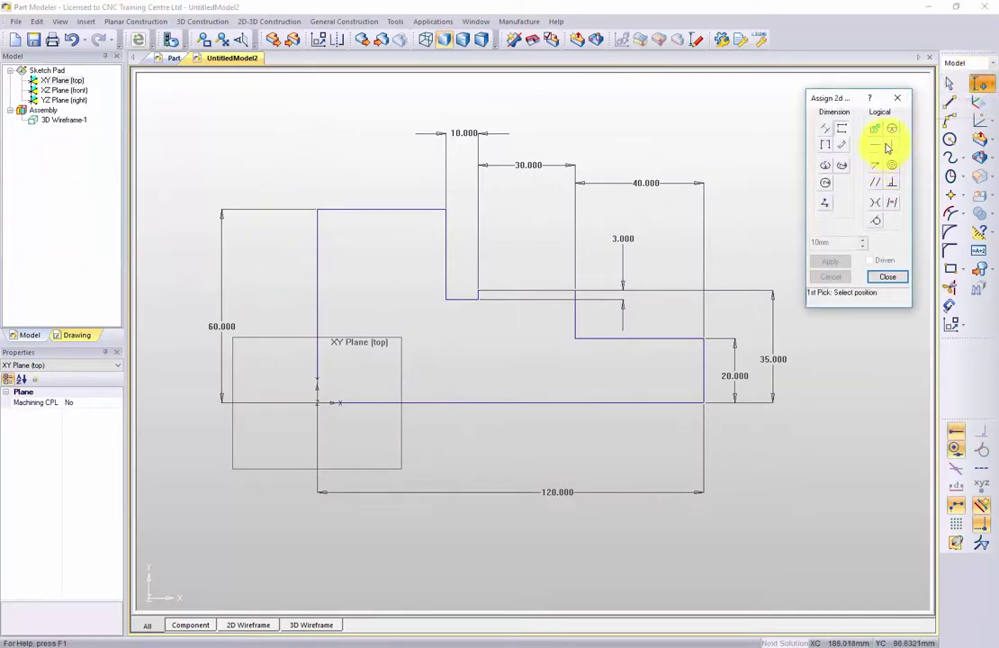
click(891, 147)
click(701, 386)
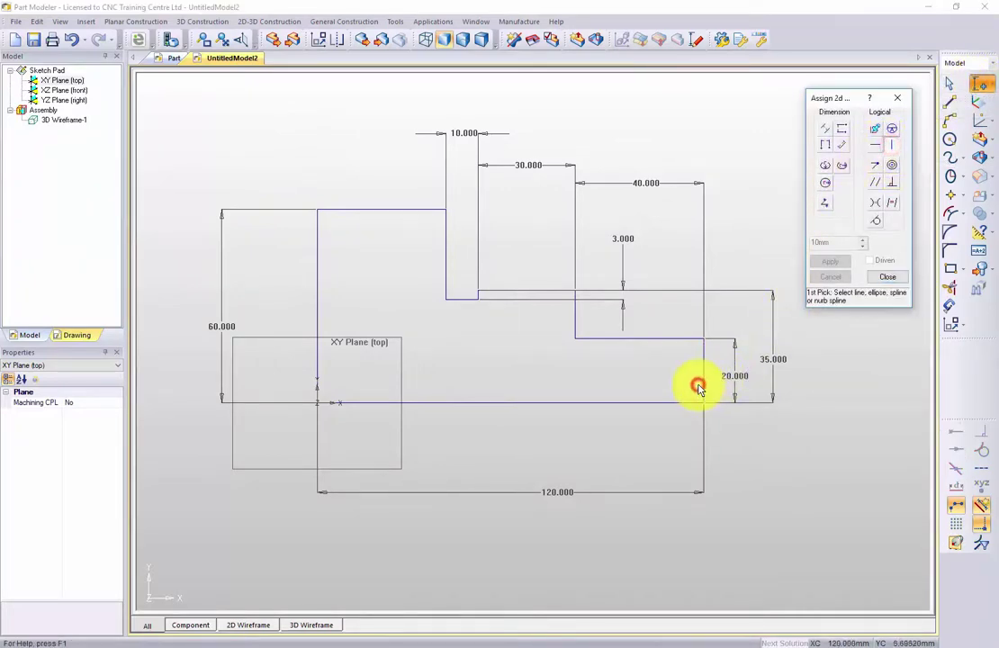
click(580, 332)
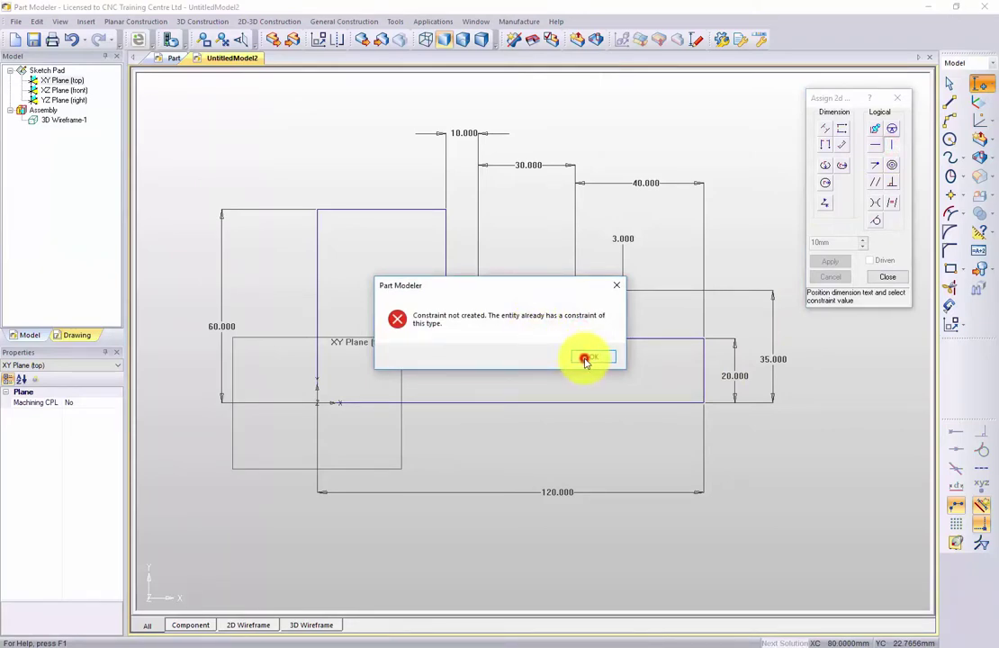
click(584, 358)
click(445, 267)
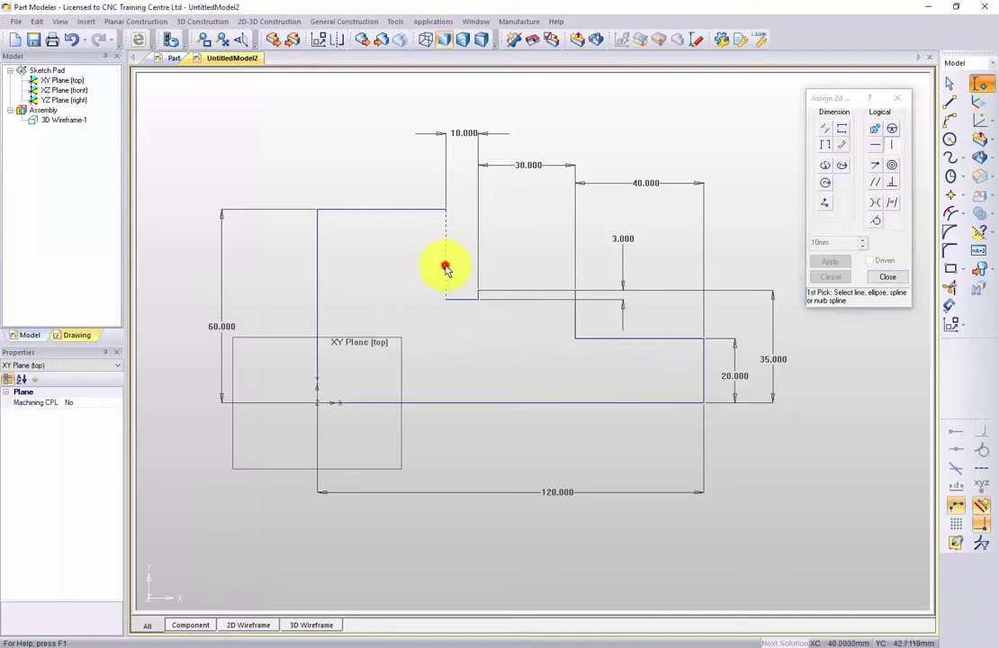
click(318, 297)
click(596, 357)
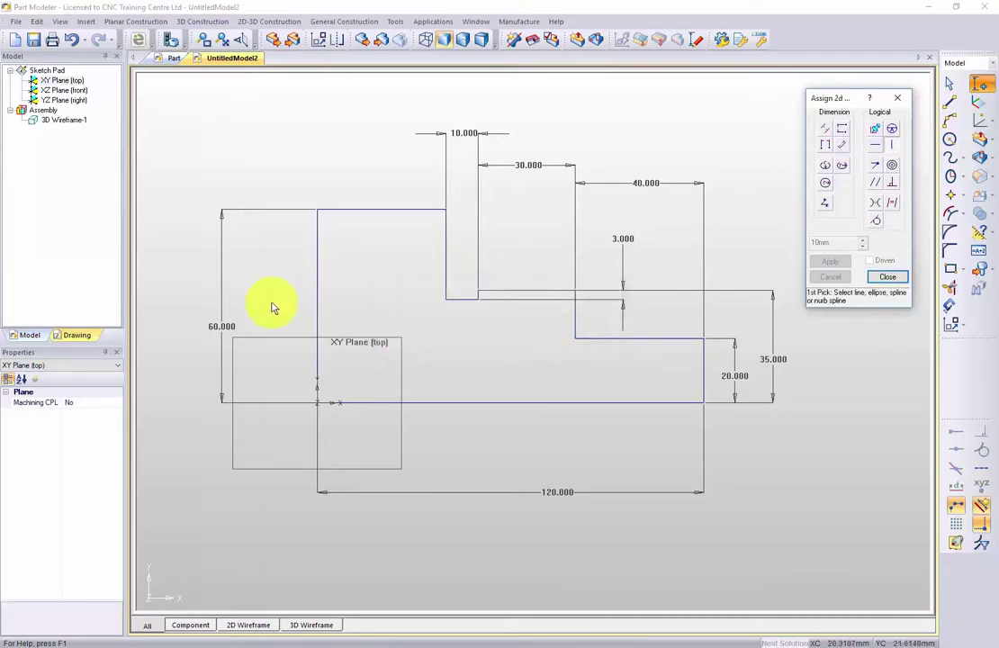
click(877, 148)
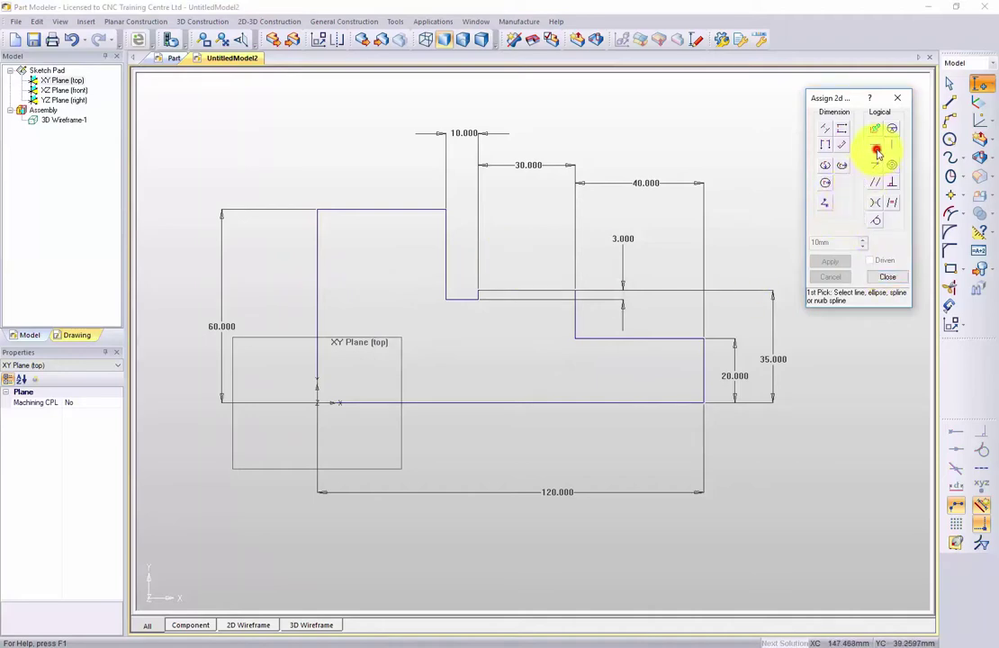
click(632, 407)
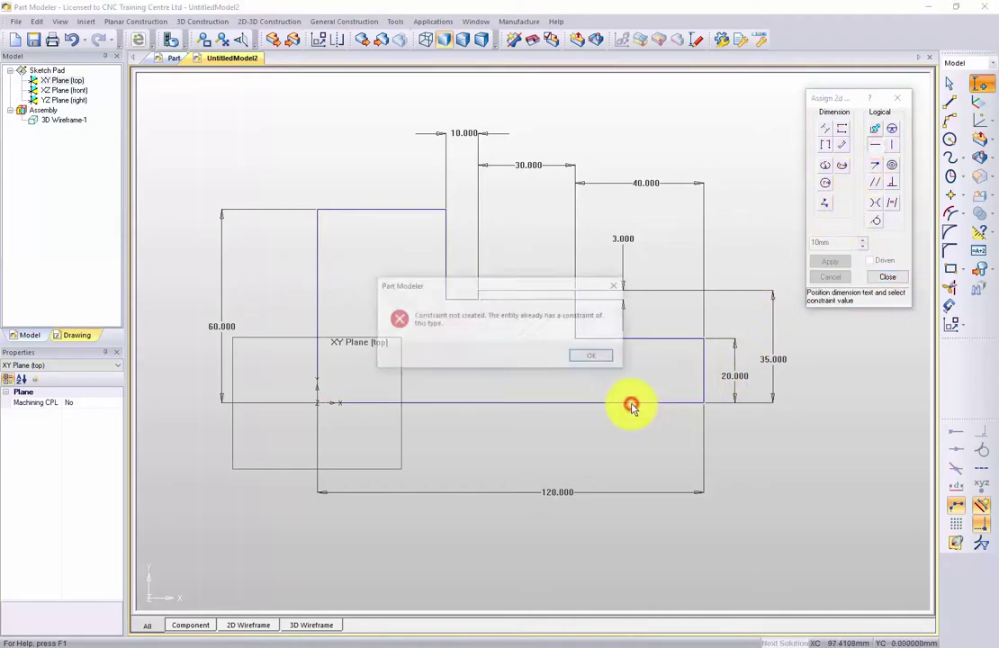
click(586, 360)
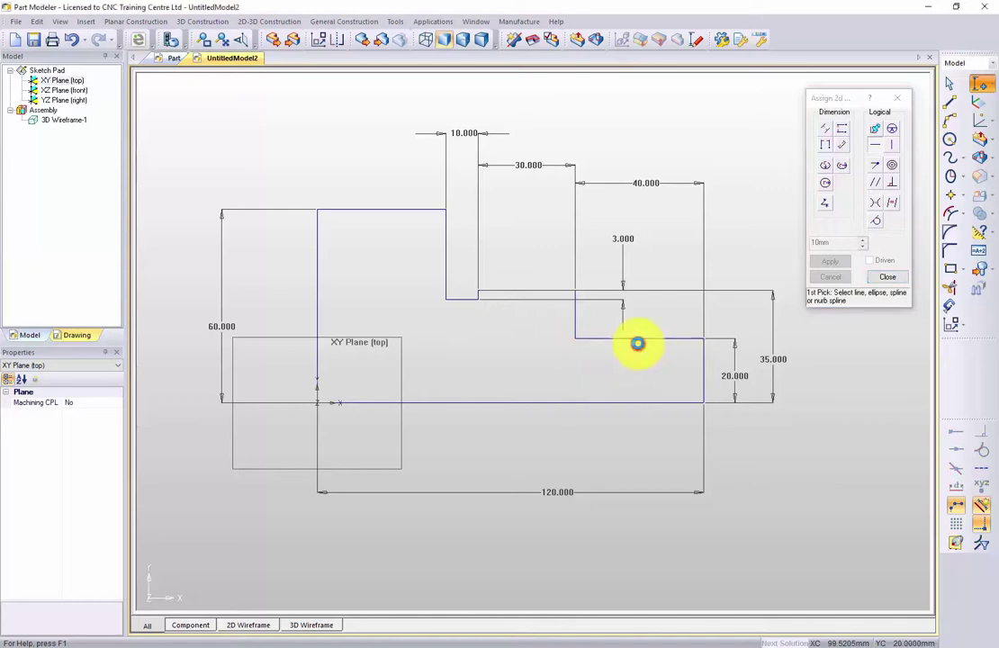
click(638, 340)
click(583, 357)
click(515, 293)
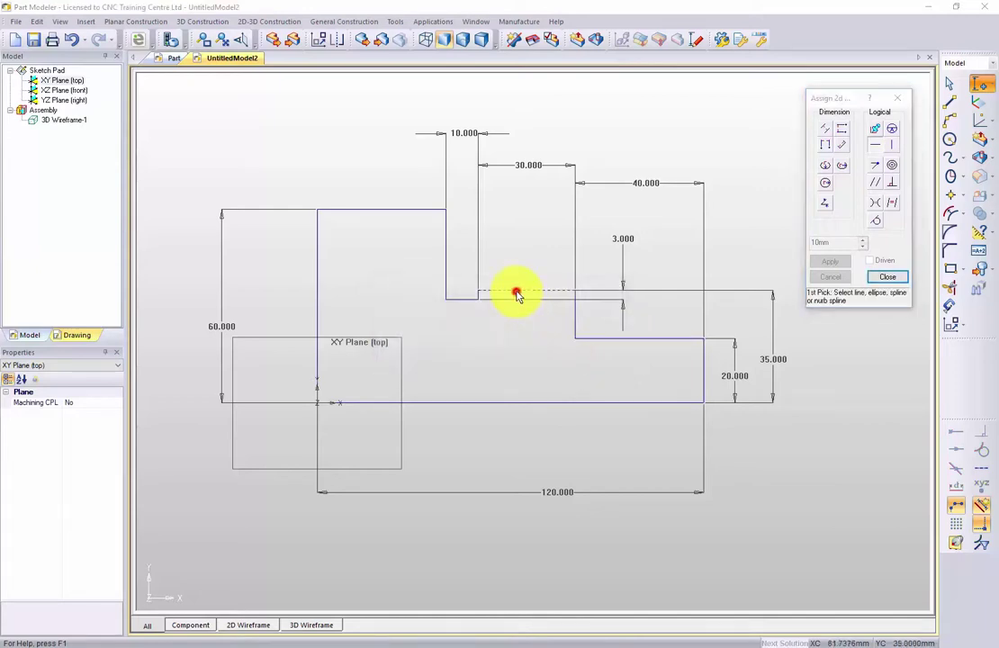
click(588, 354)
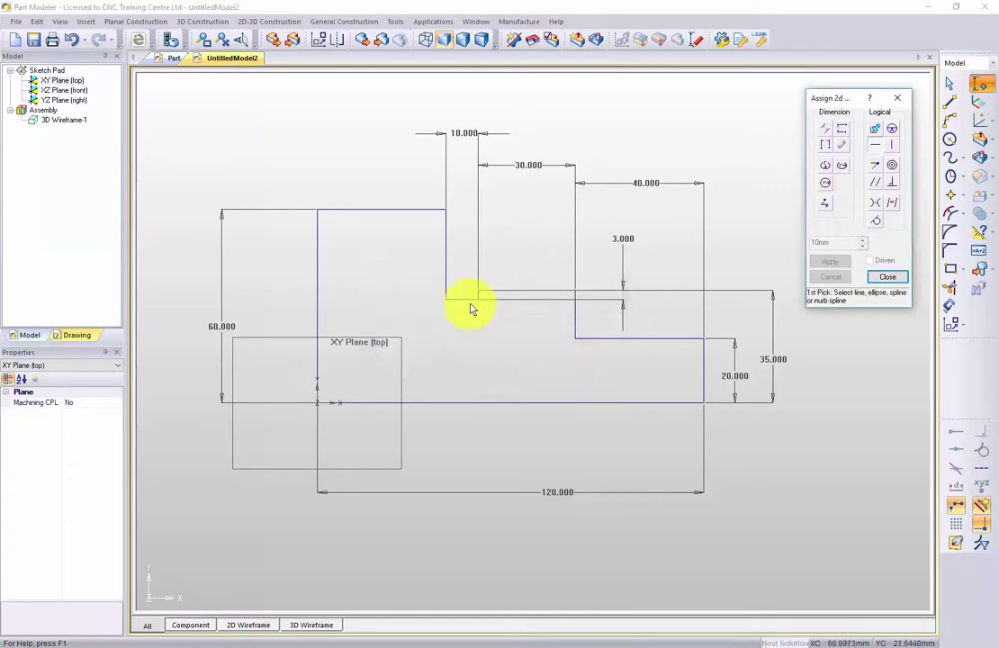
click(463, 299)
click(591, 358)
click(363, 212)
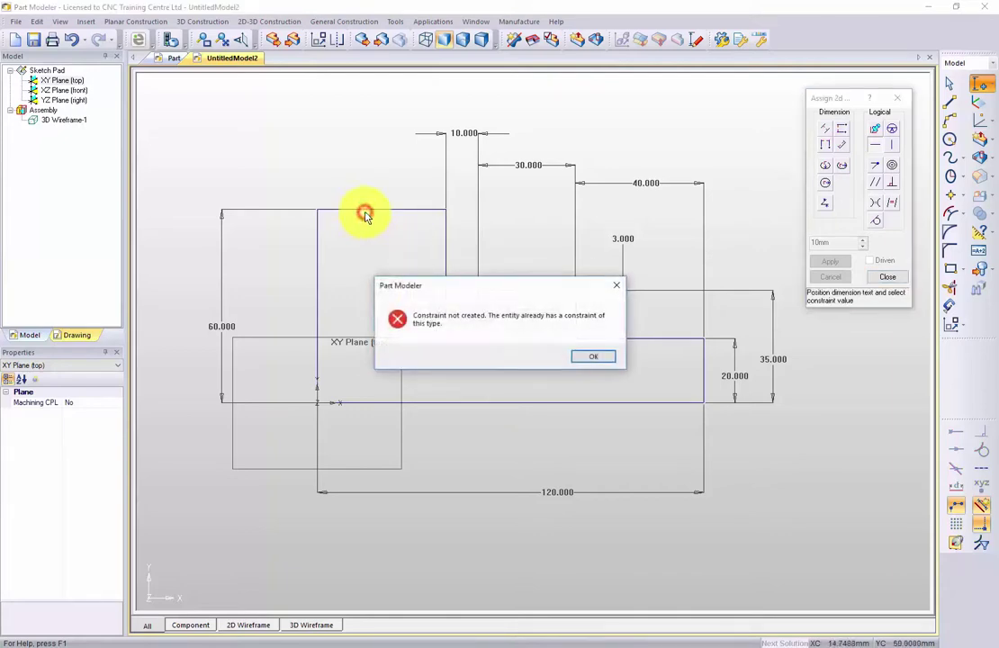
click(590, 357)
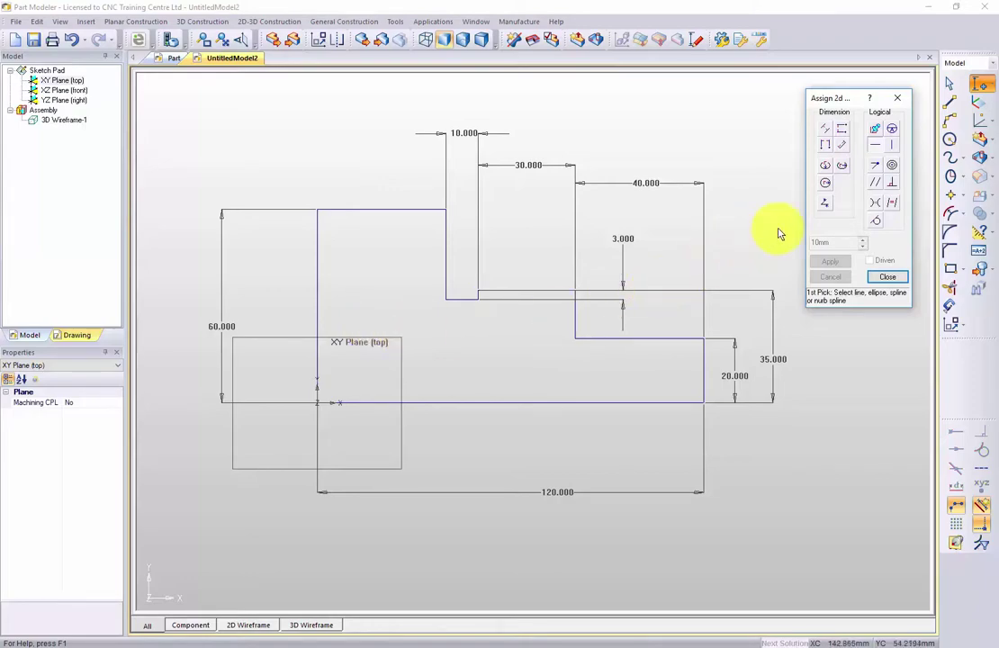
scroll(507, 270, down, 1)
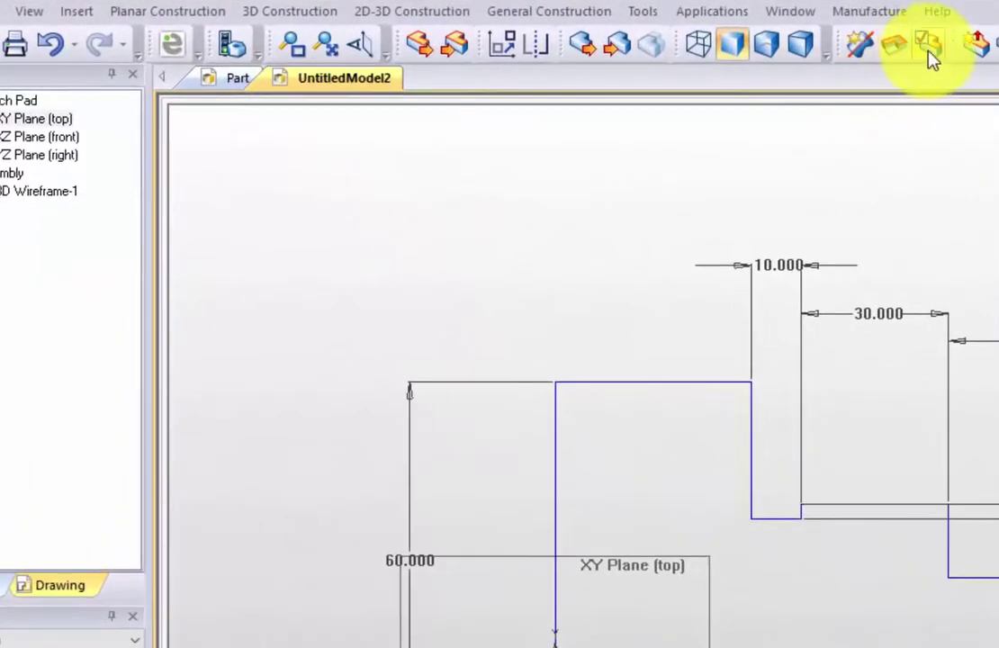
click(869, 49)
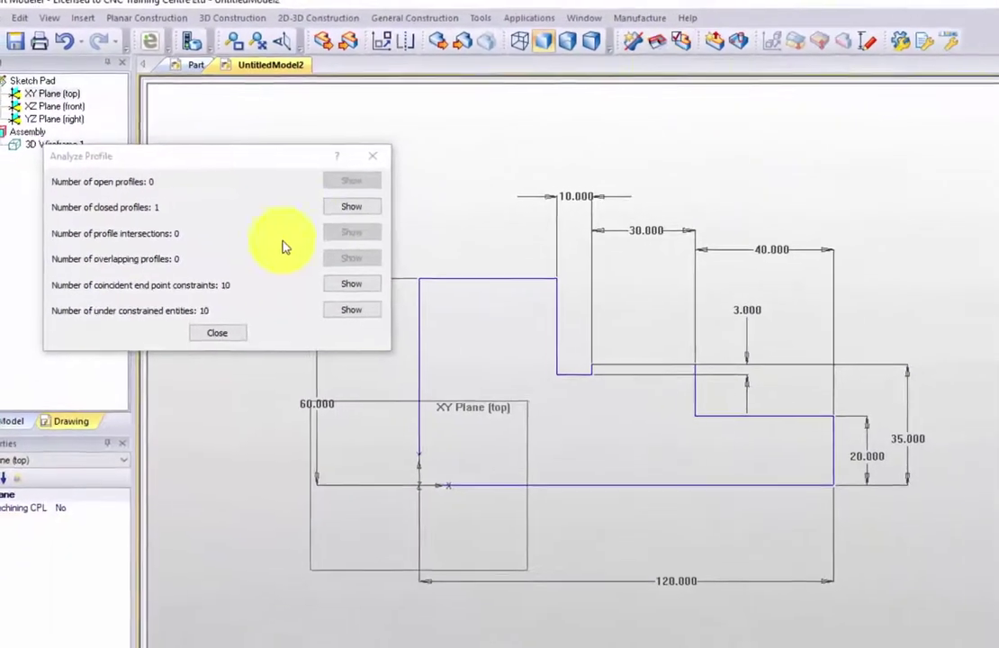
click(324, 280)
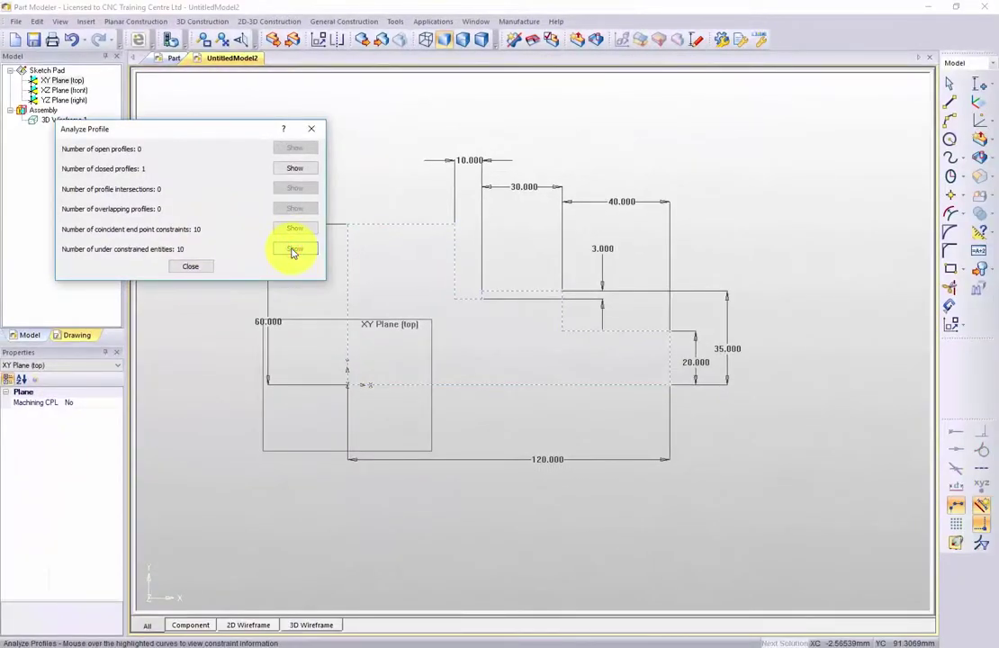
click(196, 267)
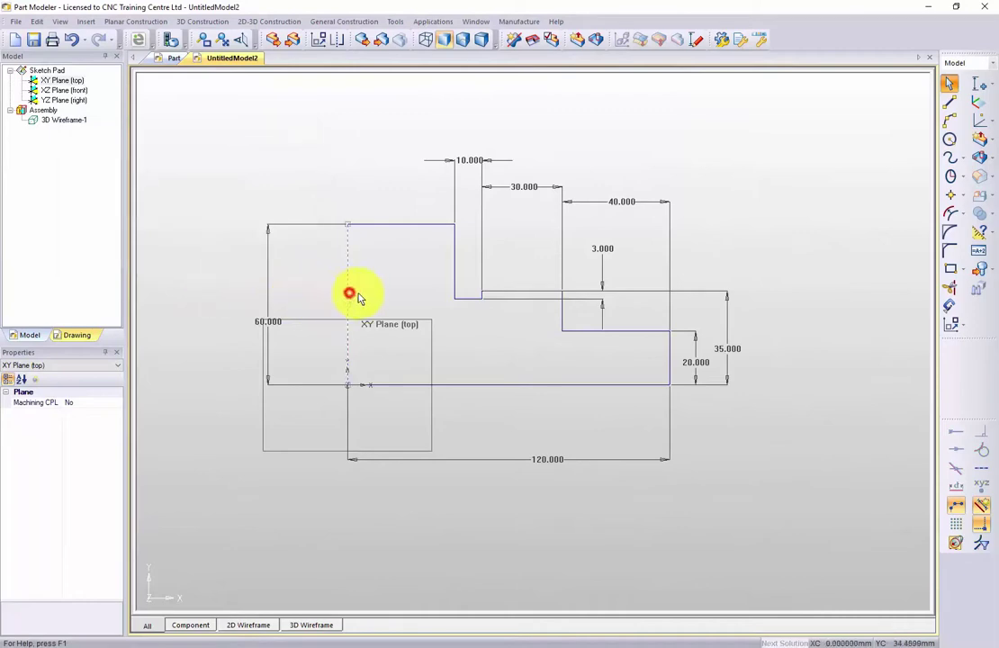
drag(350, 293, 454, 315)
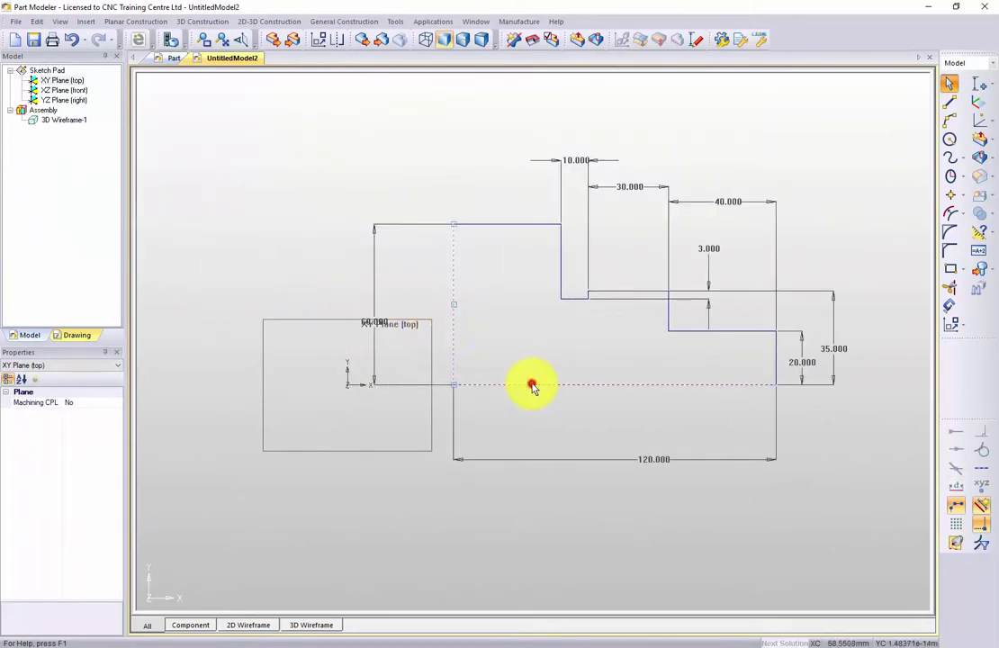
drag(532, 385, 506, 328)
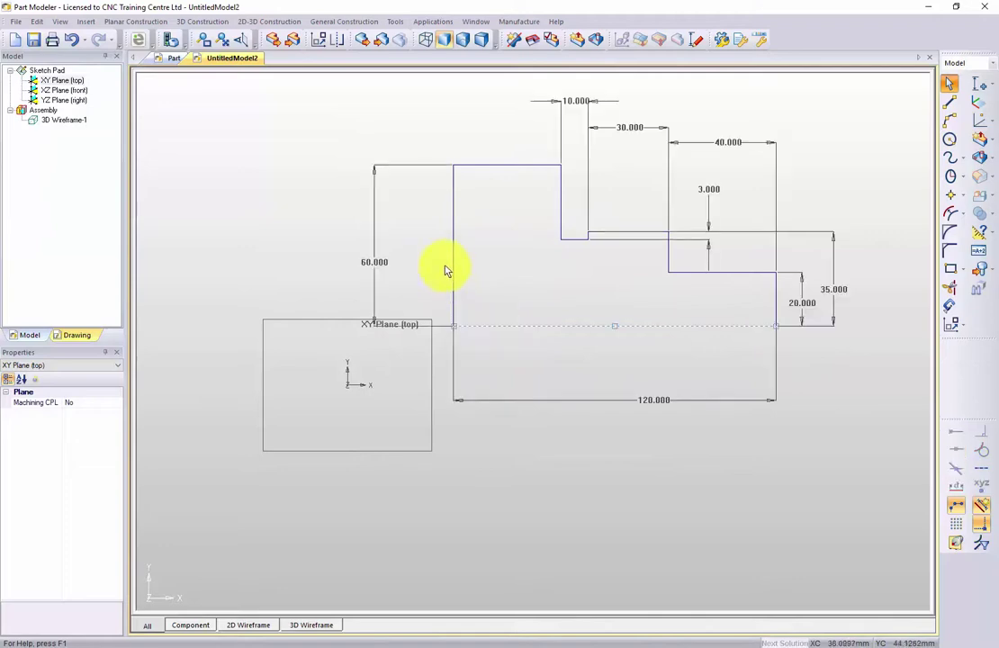
mouse_move(452, 266)
mouse_down()
mouse_move(377, 267)
mouse_move(475, 277)
mouse_move(533, 339)
mouse_move(557, 326)
mouse_move(574, 415)
mouse_move(527, 312)
mouse_up()
mouse_move(508, 272)
mouse_down()
mouse_move(345, 276)
mouse_move(284, 292)
mouse_move(447, 293)
mouse_up()
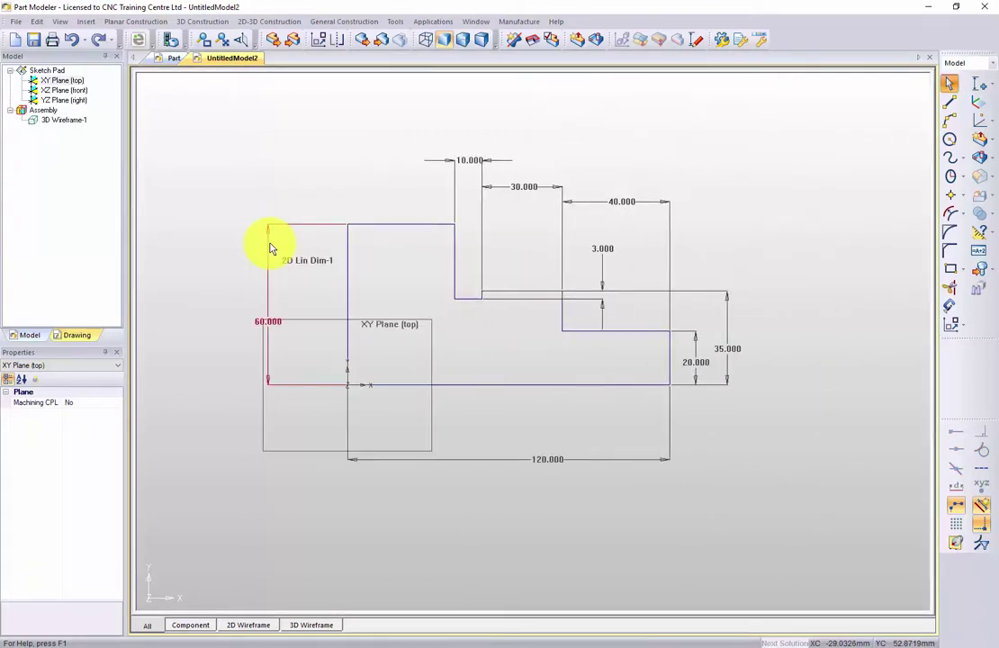
Apply a Fix constraint to the profile's bottom horizontal line.
click(985, 86)
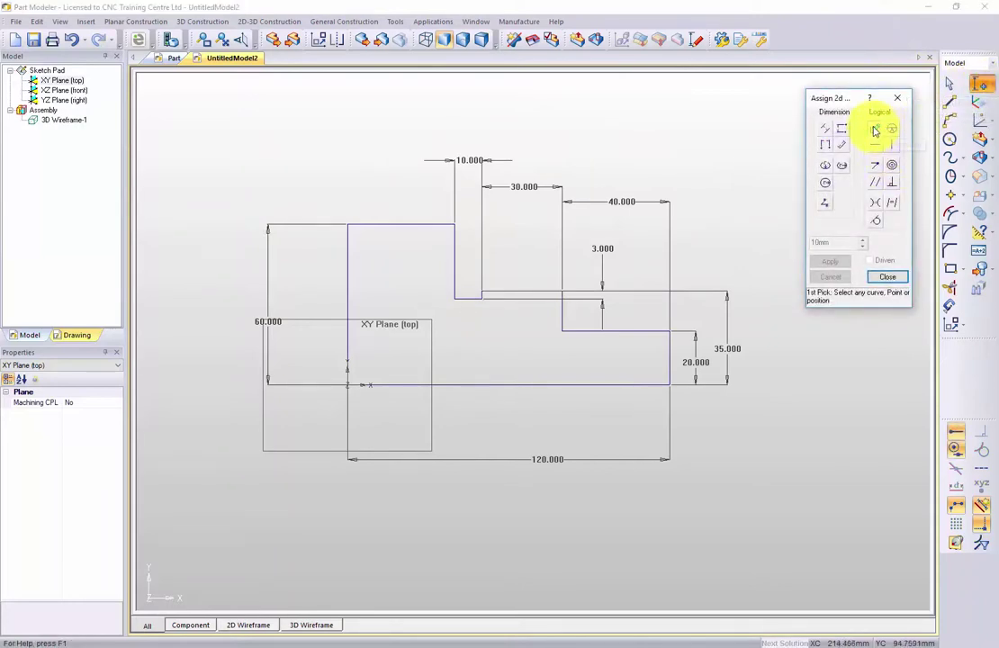
click(874, 132)
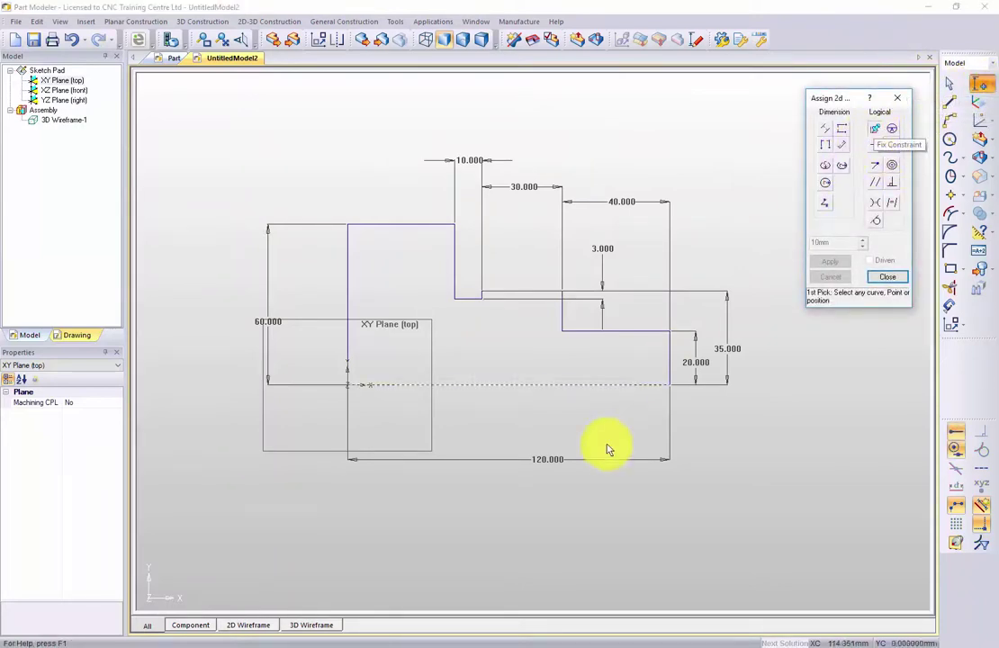
click(525, 385)
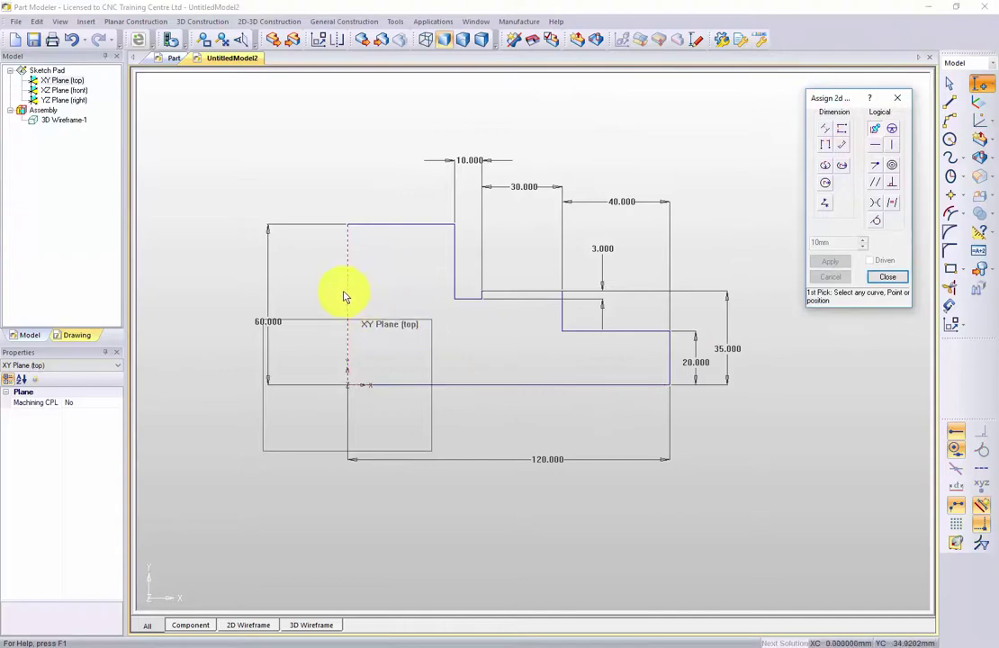
click(887, 276)
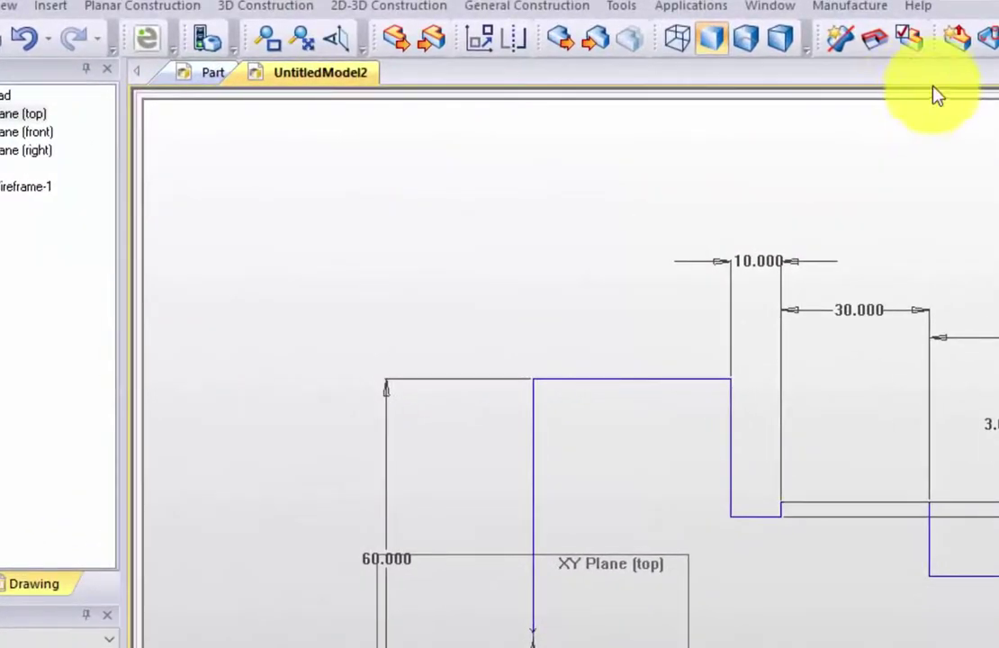
click(908, 39)
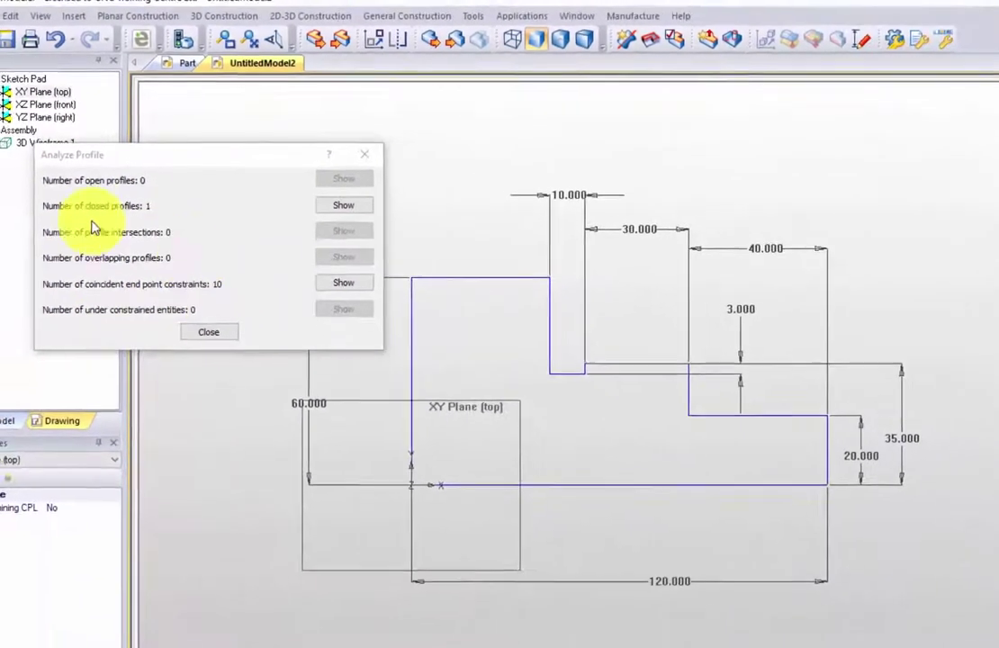
click(344, 205)
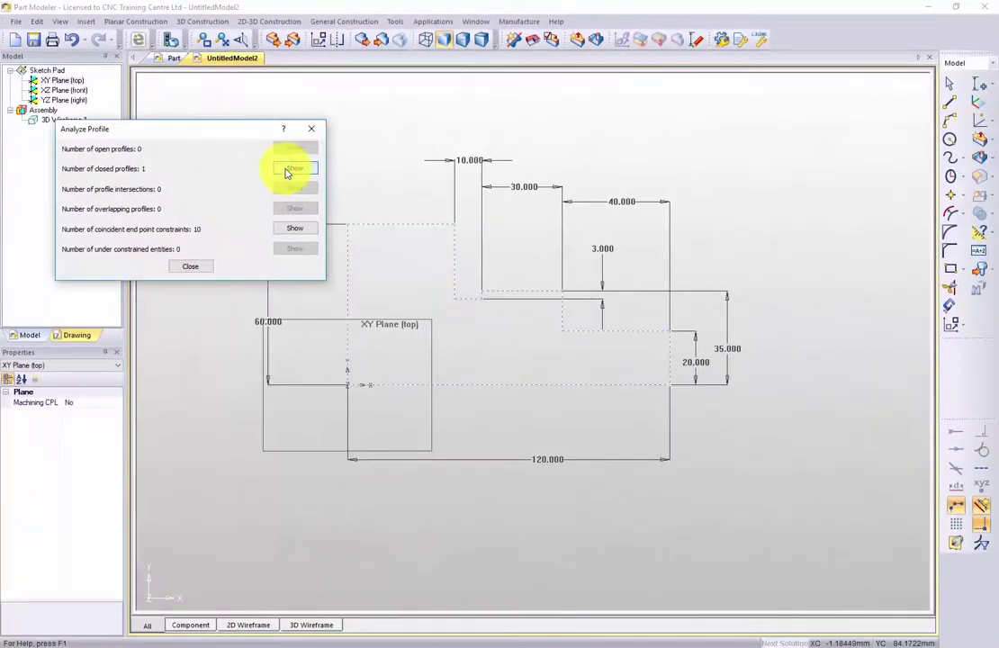
click(190, 266)
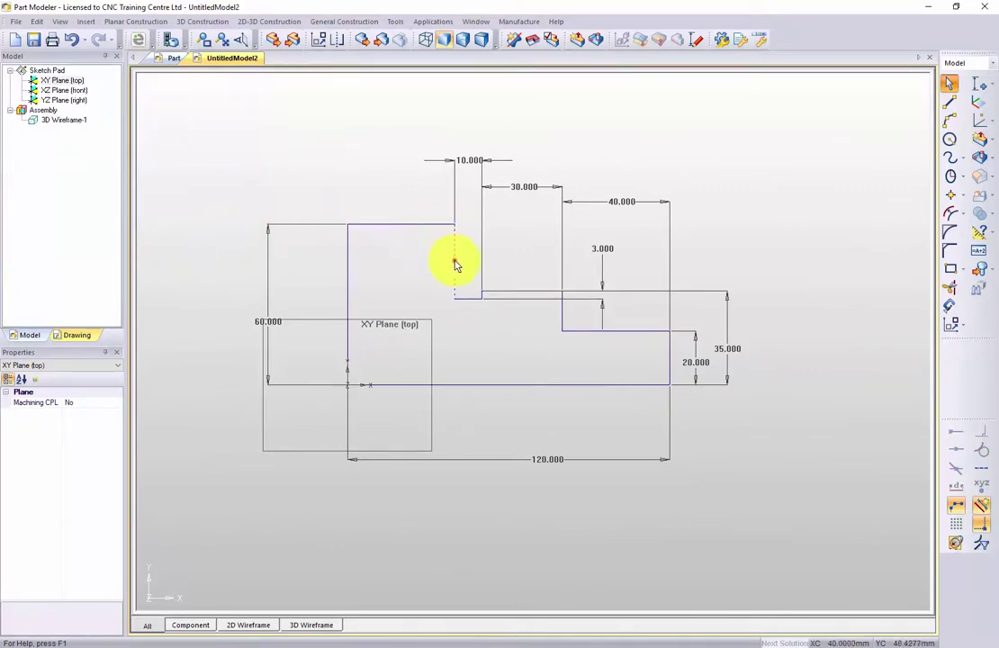
click(396, 223)
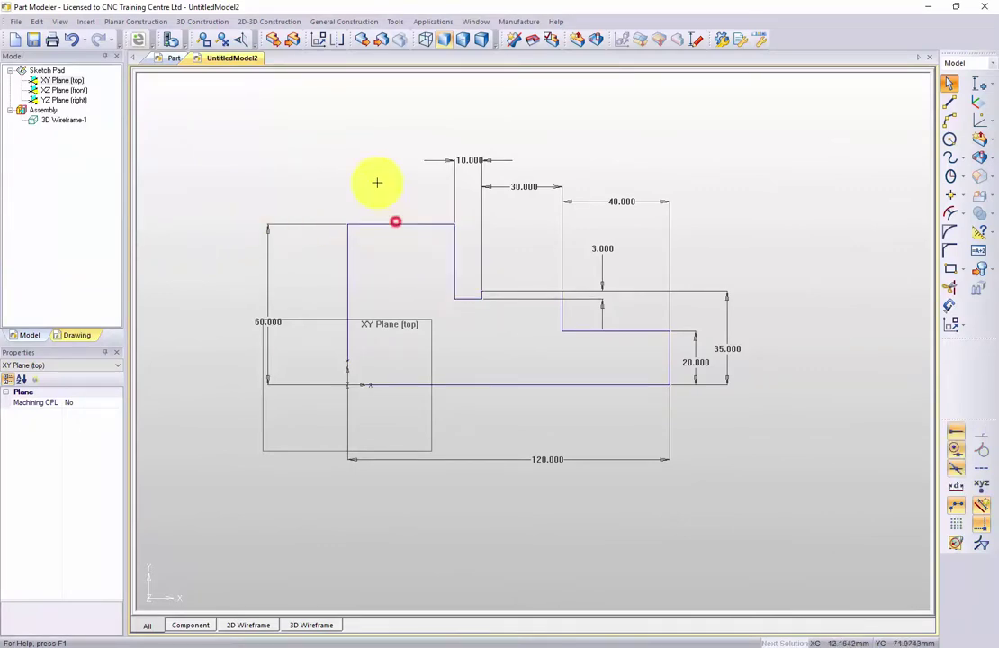
click(353, 291)
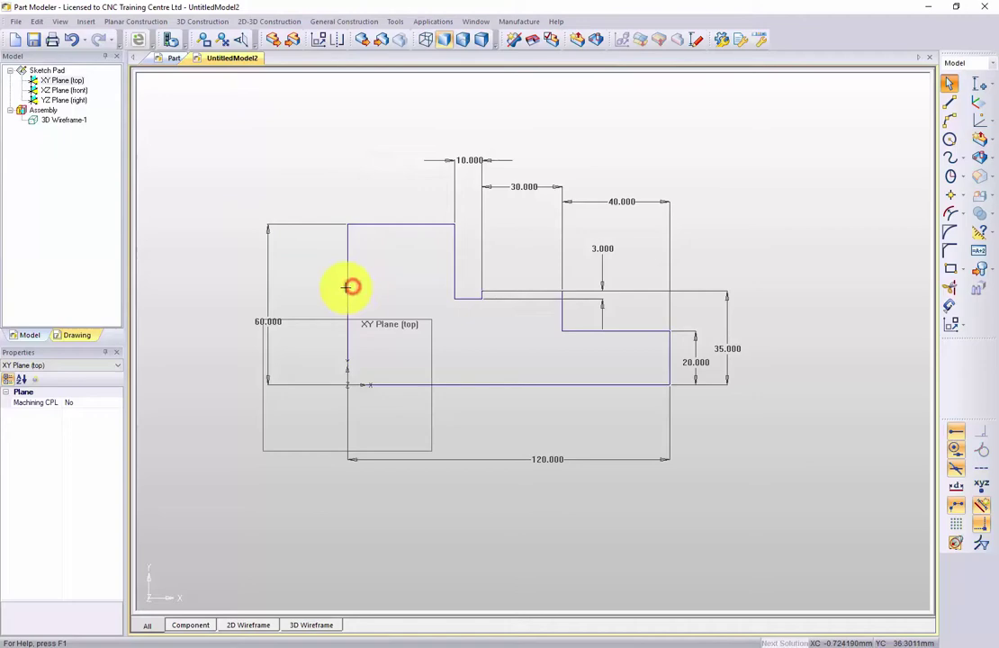
click(452, 220)
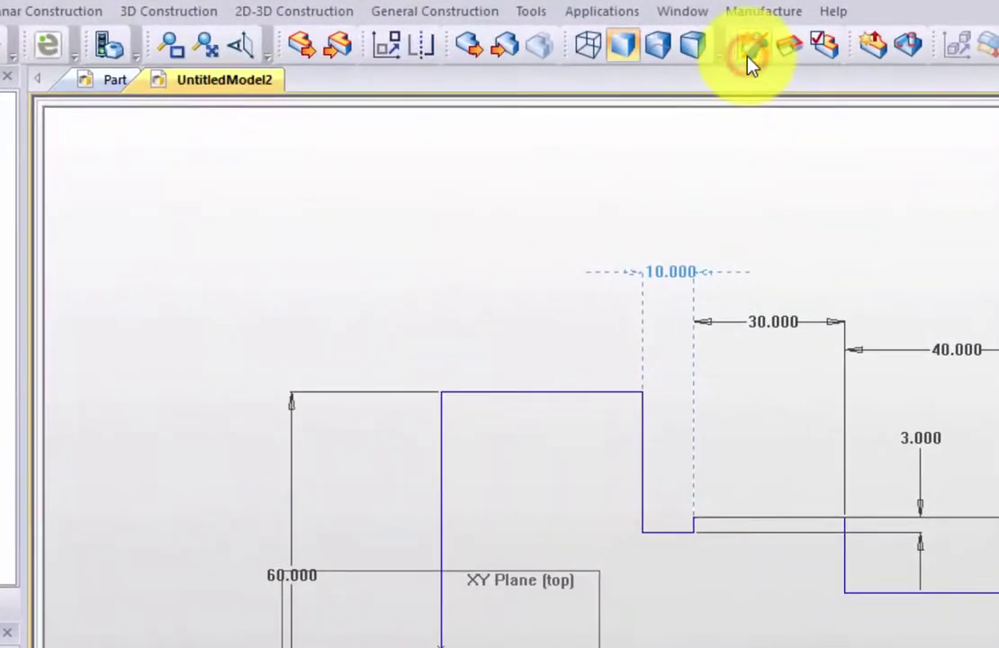
Revolve the profile 360° about the bottom line to create the solid Component-1.
click(751, 61)
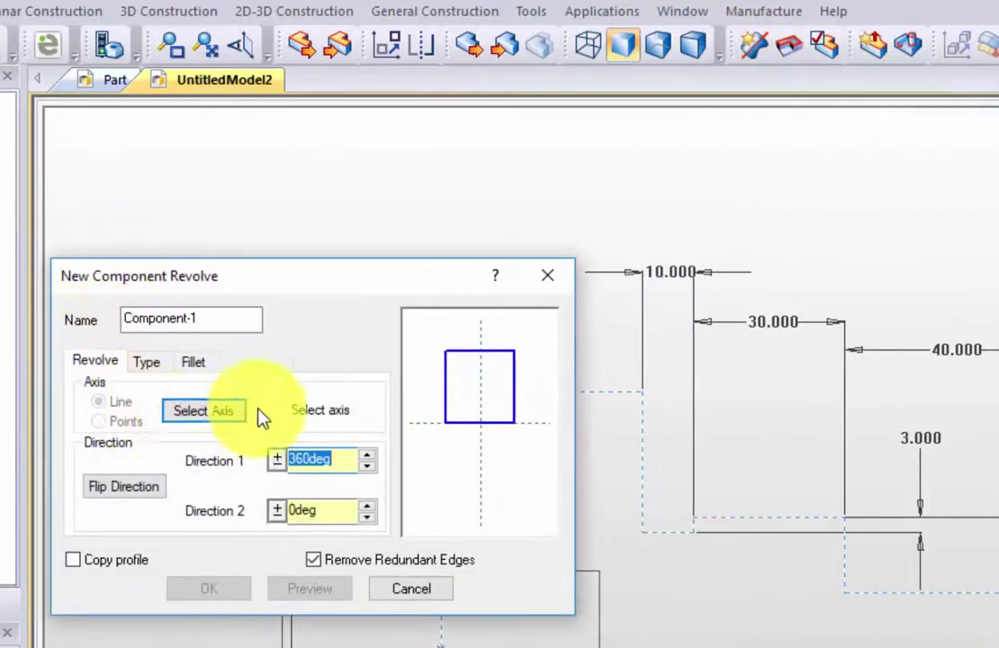
click(204, 414)
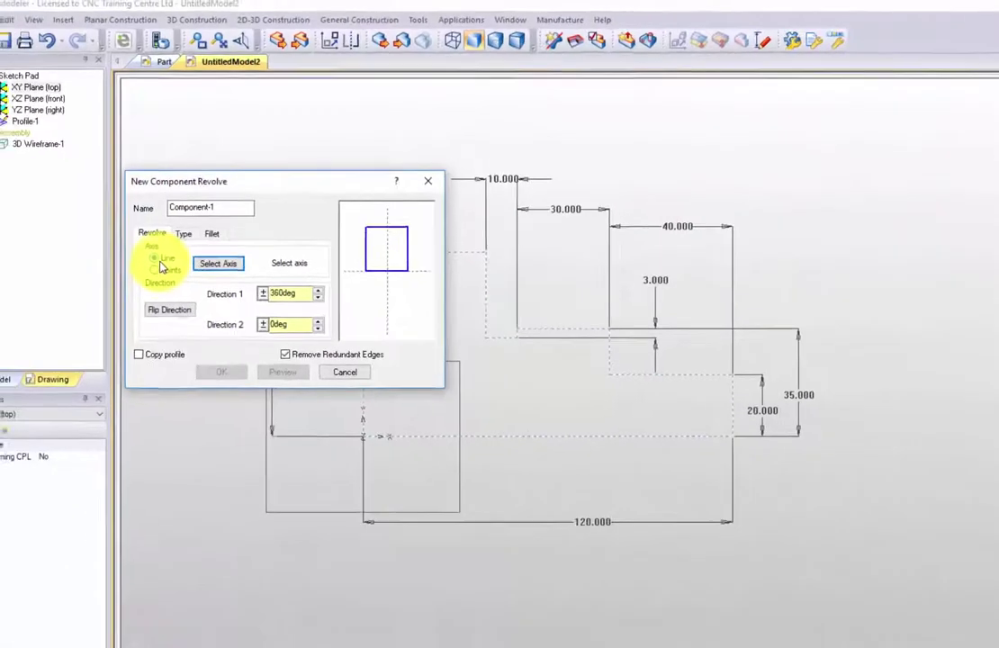
click(483, 388)
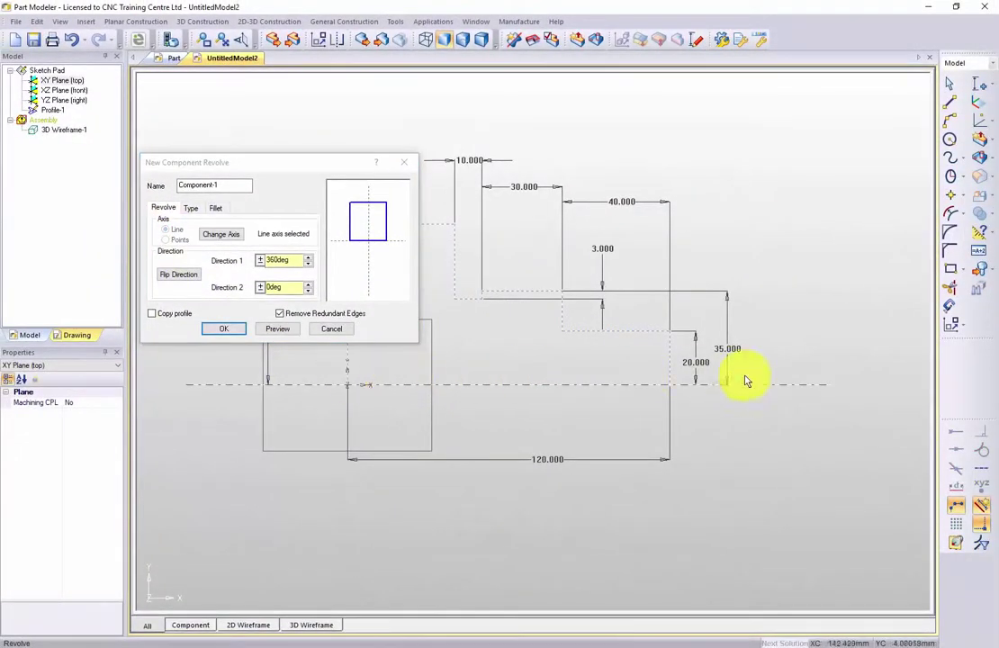
click(265, 329)
middle_drag(542, 350, 517, 383)
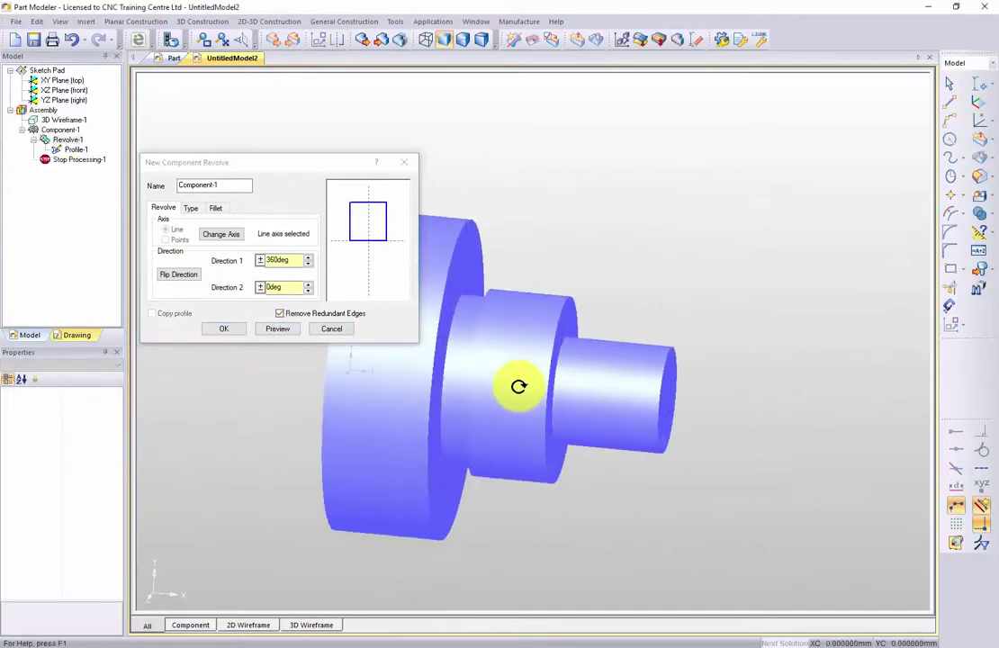
click(218, 328)
Orbit and zoom around the revolved shaft to inspect it from the side.
middle_drag(505, 334, 465, 378)
scroll(423, 360, down, 5)
middle_drag(377, 346, 392, 234)
scroll(393, 281, up, 2)
scroll(394, 280, up, 3)
scroll(475, 286, down, 3)
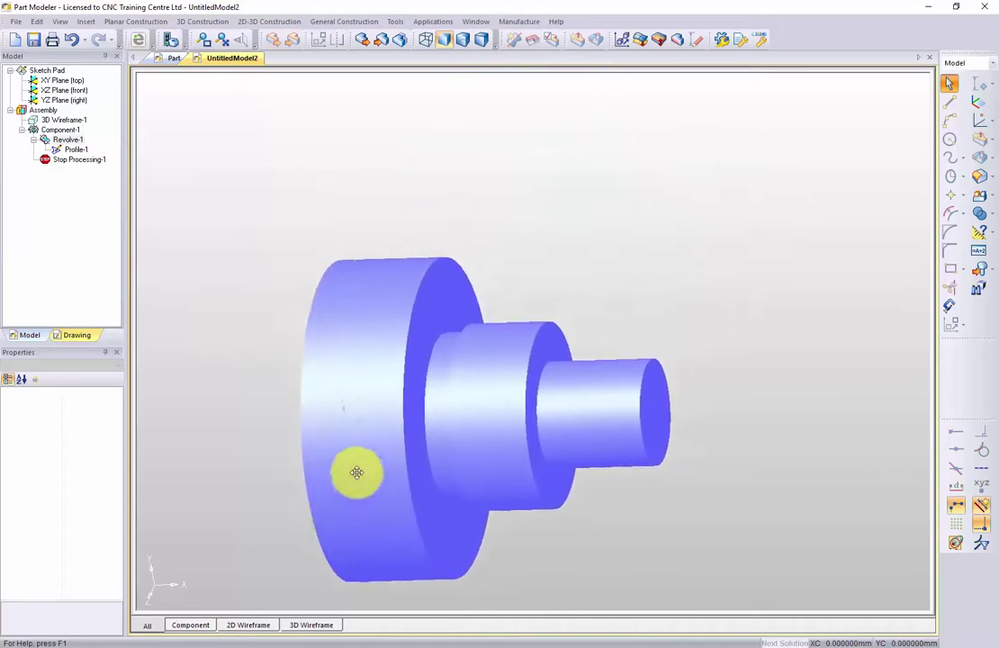
middle_drag(640, 335, 653, 338)
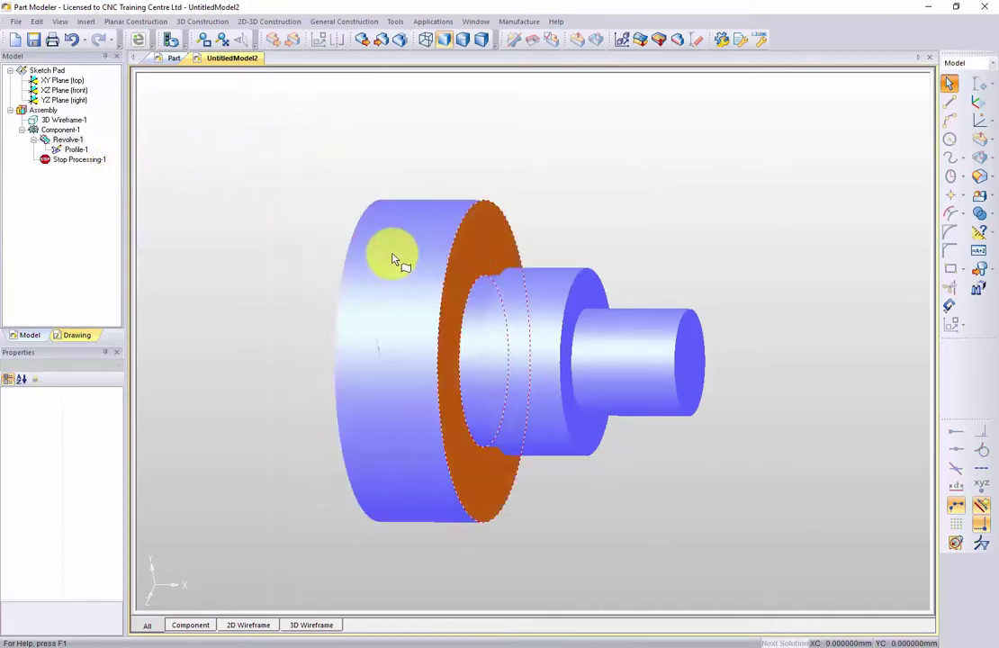
middle_drag(379, 265, 381, 239)
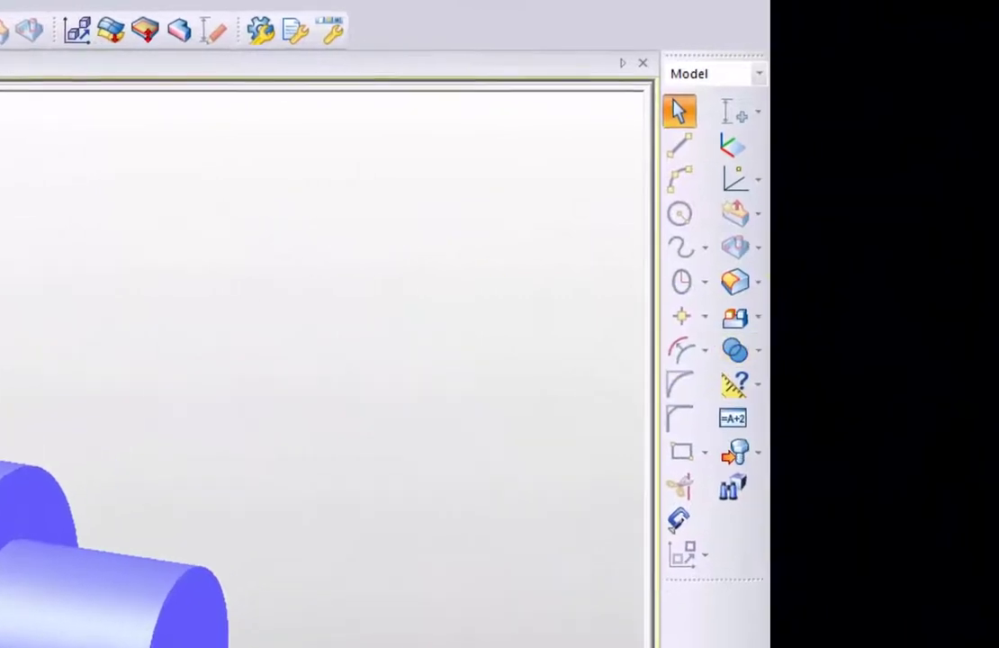
Chamfer the outer edges of the large, middle and small steps at 2 mm × 45°.
click(760, 288)
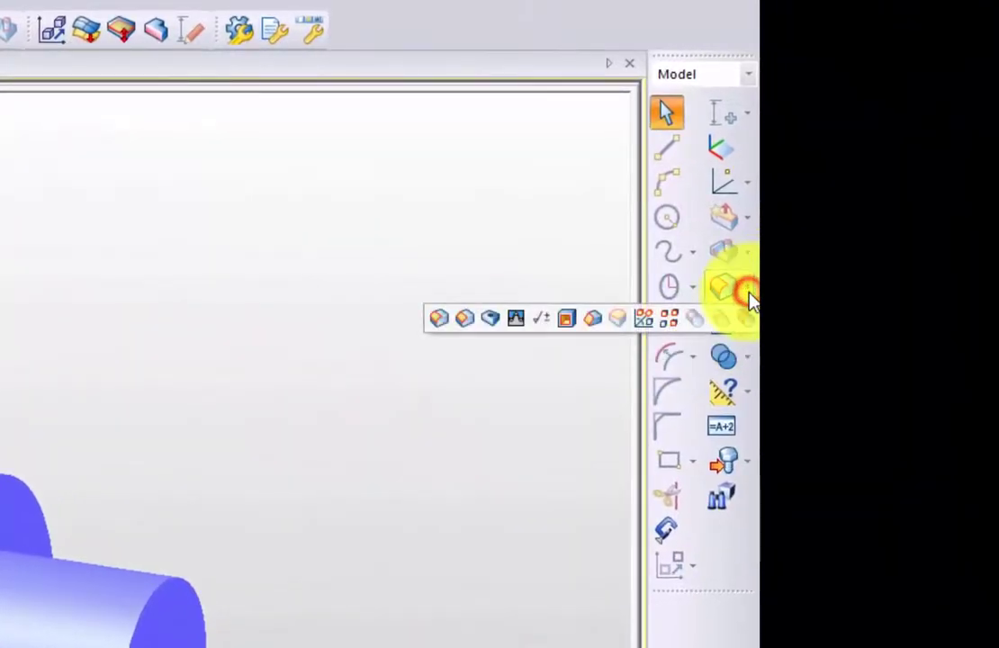
click(460, 322)
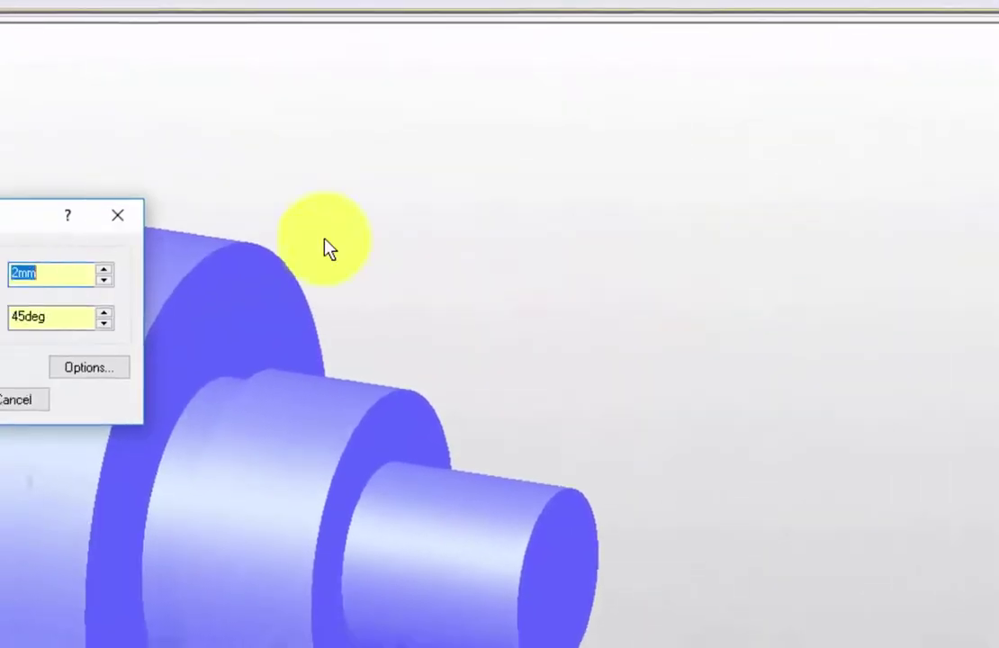
click(328, 249)
drag(379, 155, 263, 49)
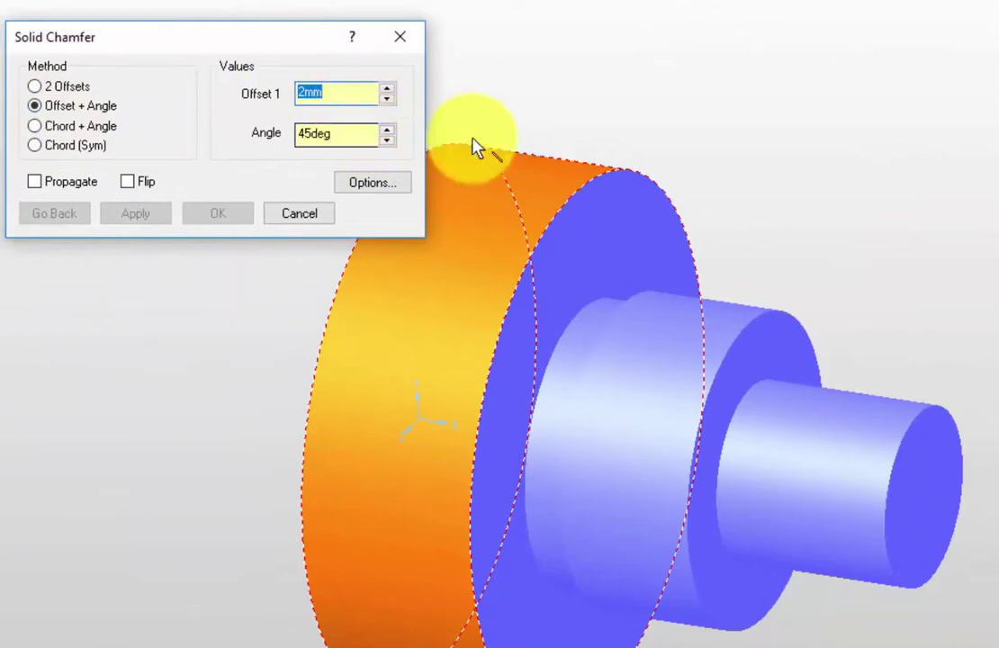
click(609, 177)
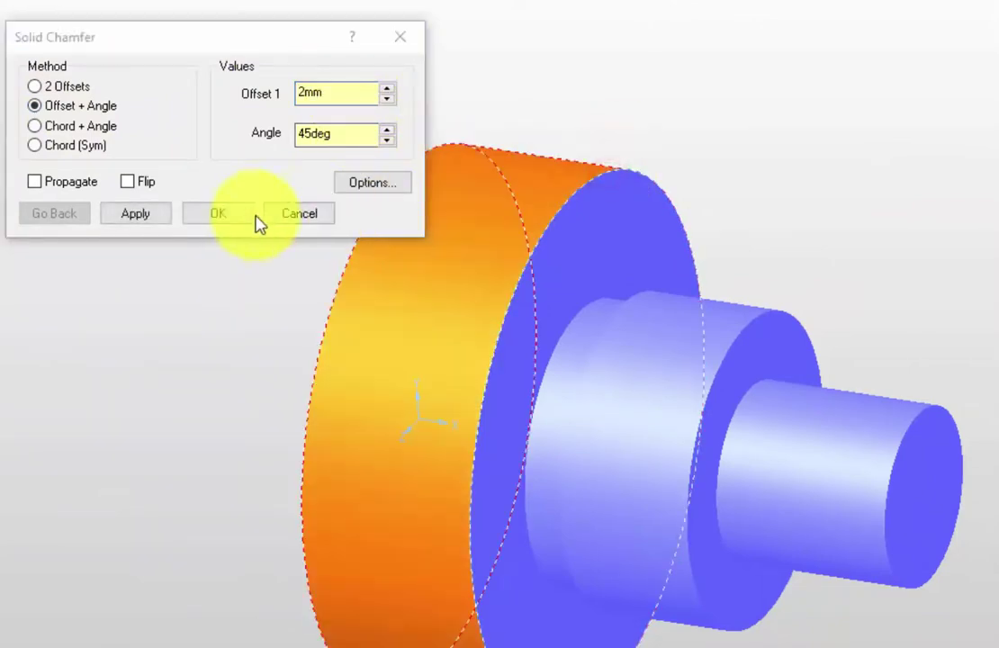
click(125, 217)
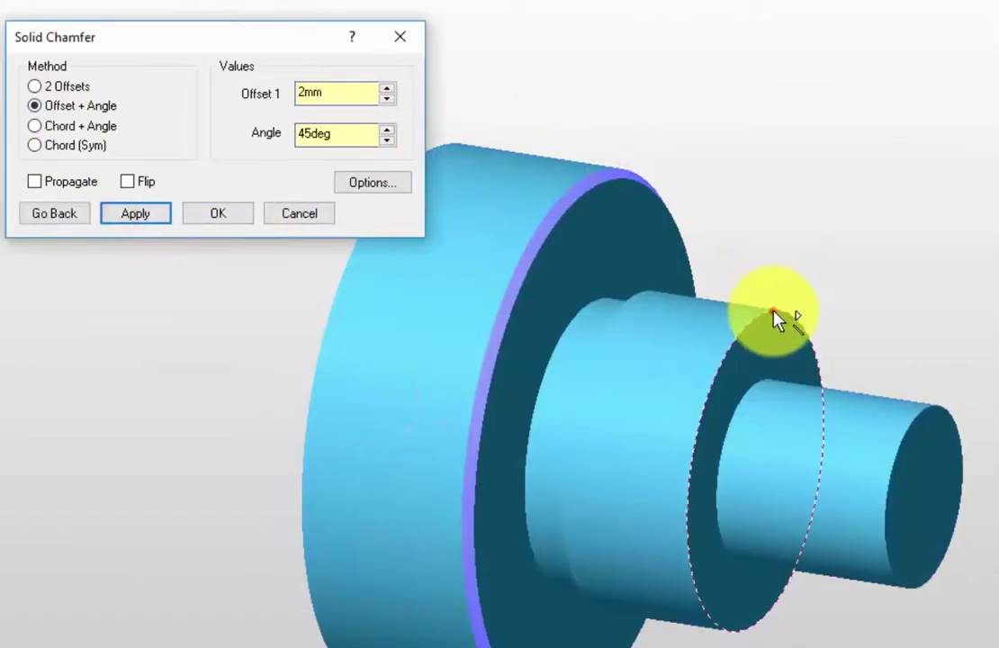
click(771, 307)
click(143, 216)
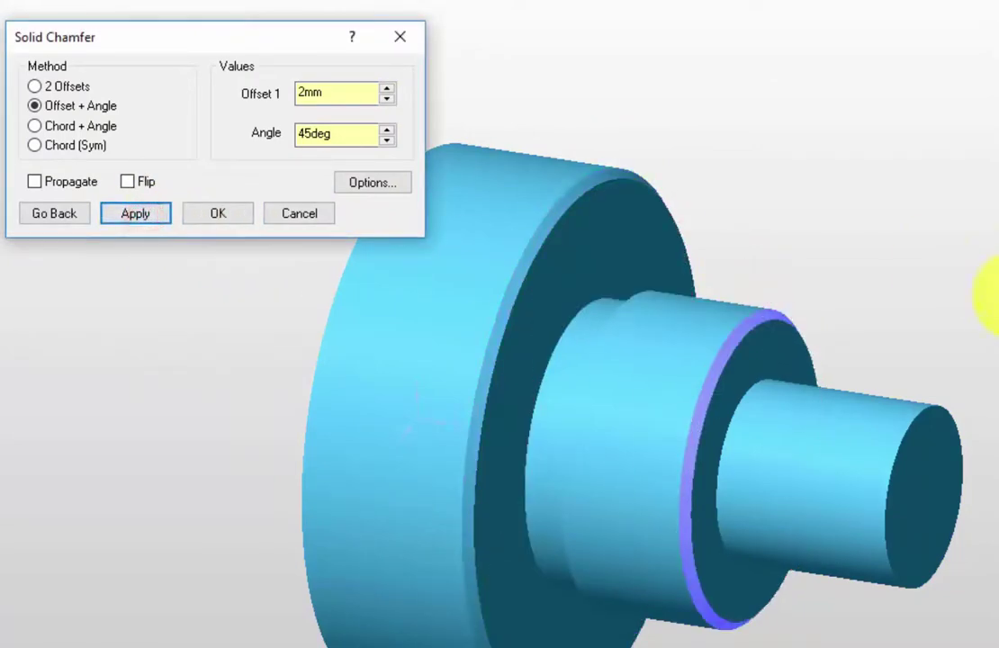
click(941, 413)
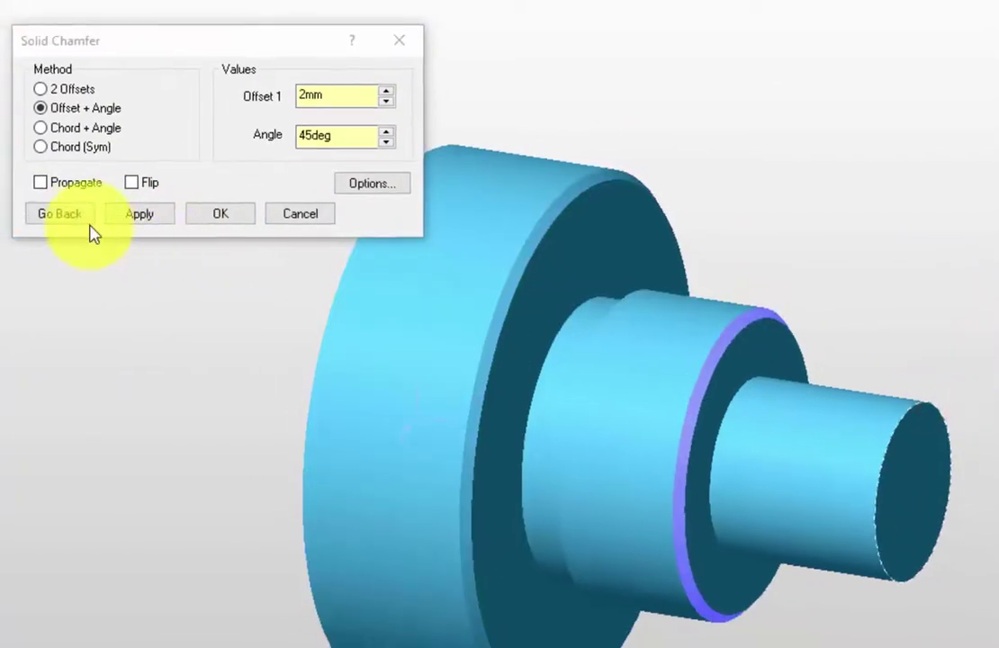
click(135, 213)
middle_drag(232, 385, 90, 340)
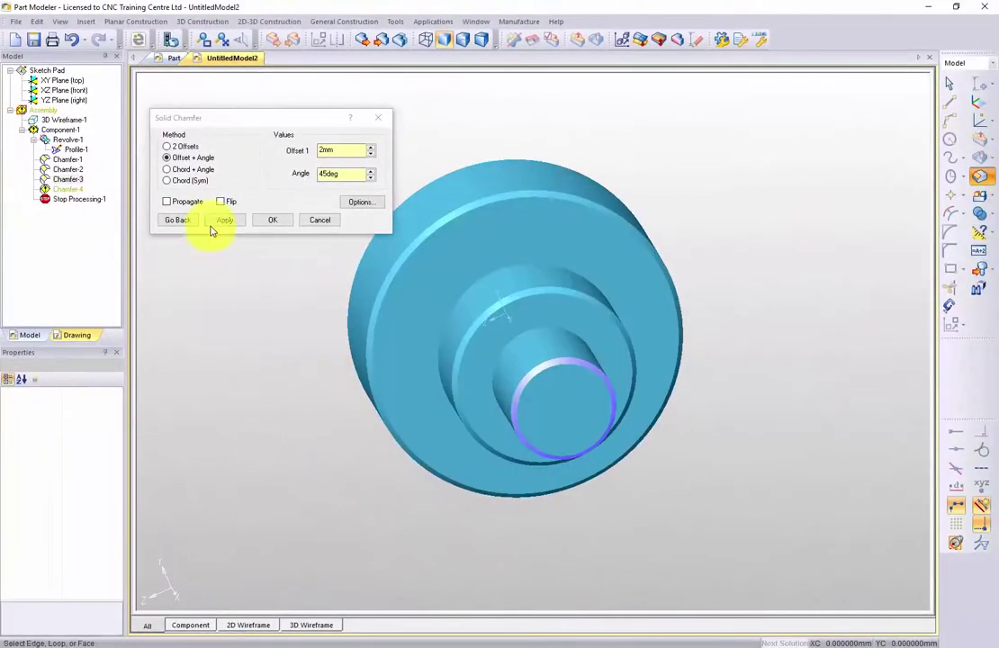
click(266, 221)
middle_drag(263, 225, 304, 313)
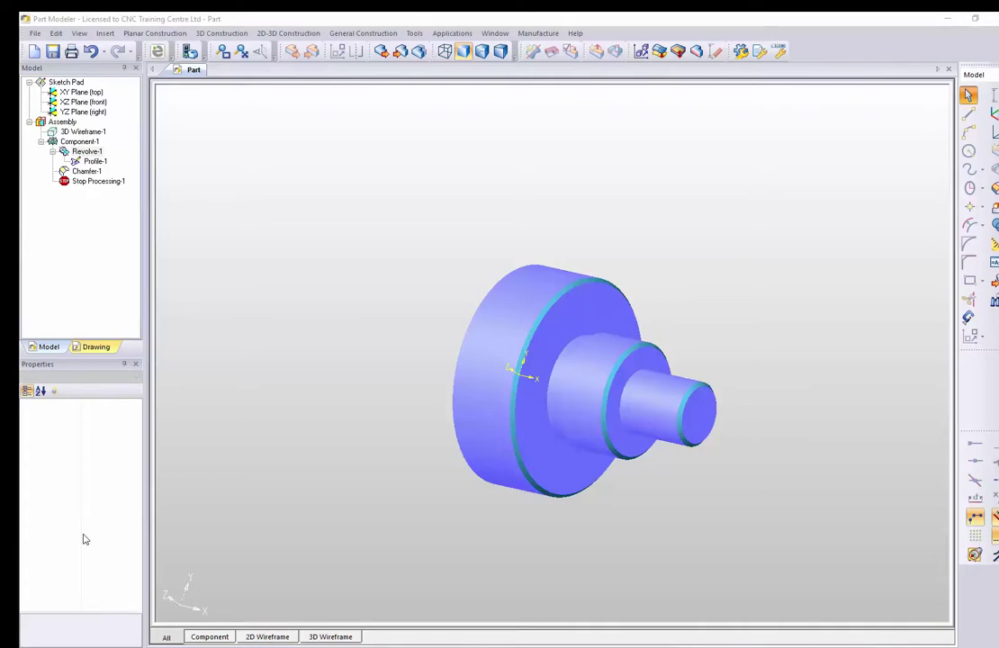
Transfer the chamfered part into Edgecam with Edgecam Link.
click(157, 54)
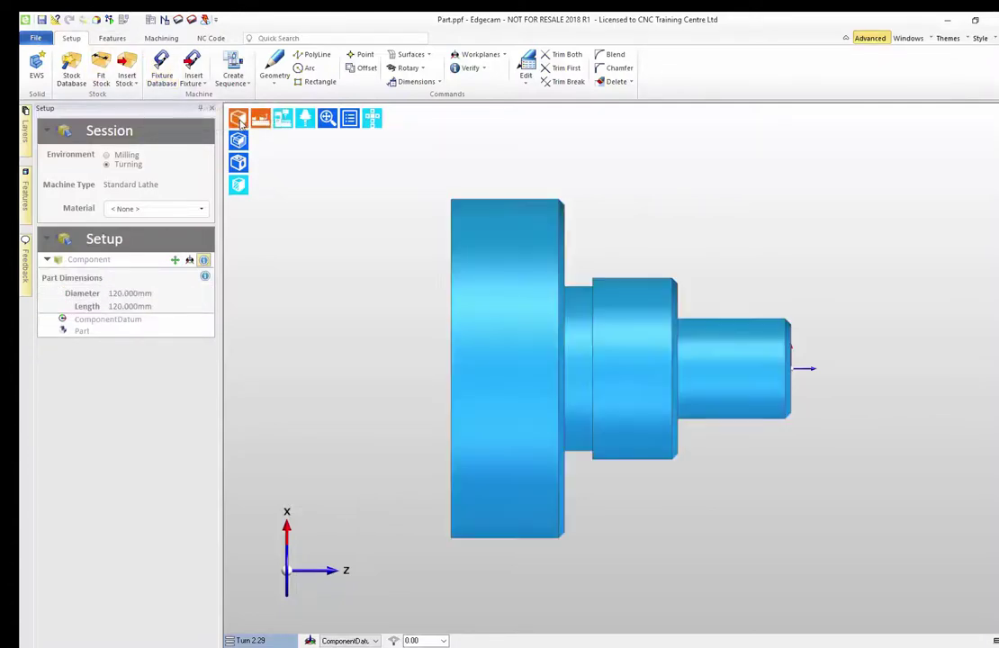
Select Mild Steel EN8 from the Setup panel's Material list for the shaft.
middle_drag(631, 330, 698, 346)
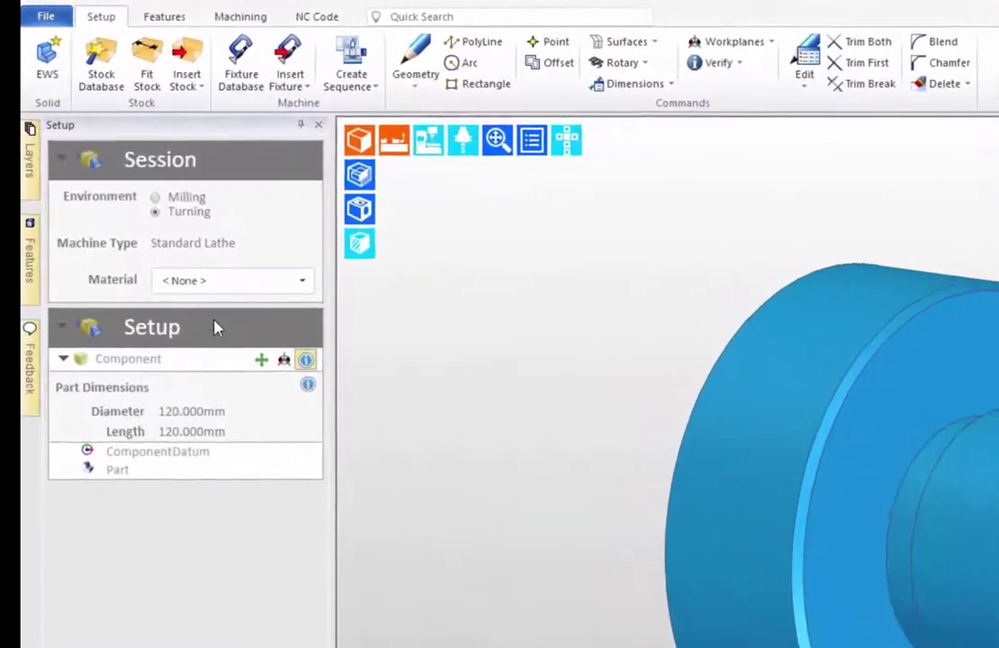
click(339, 308)
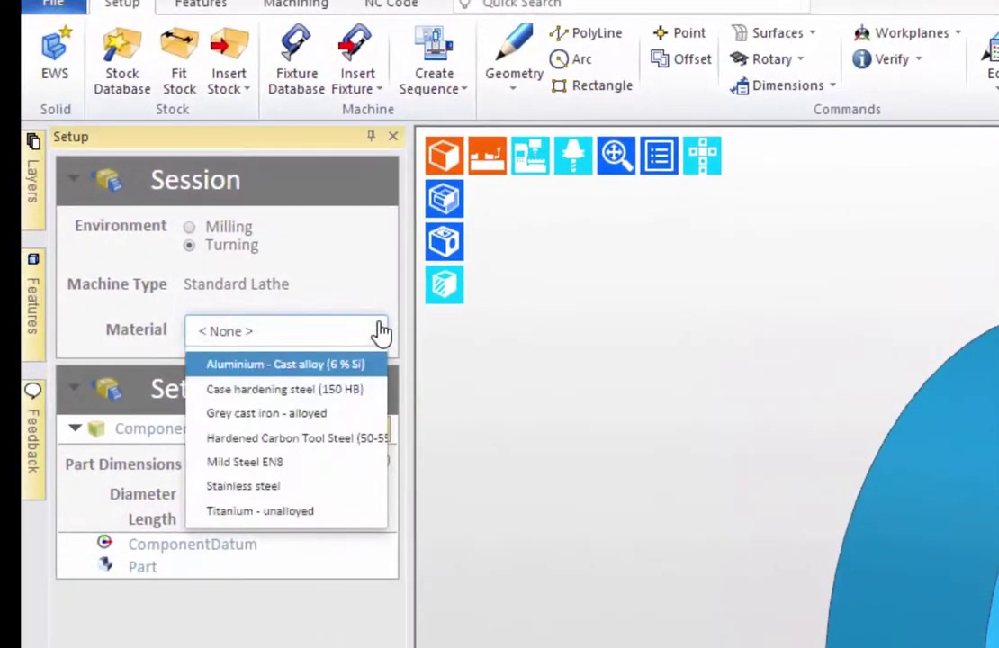
click(263, 462)
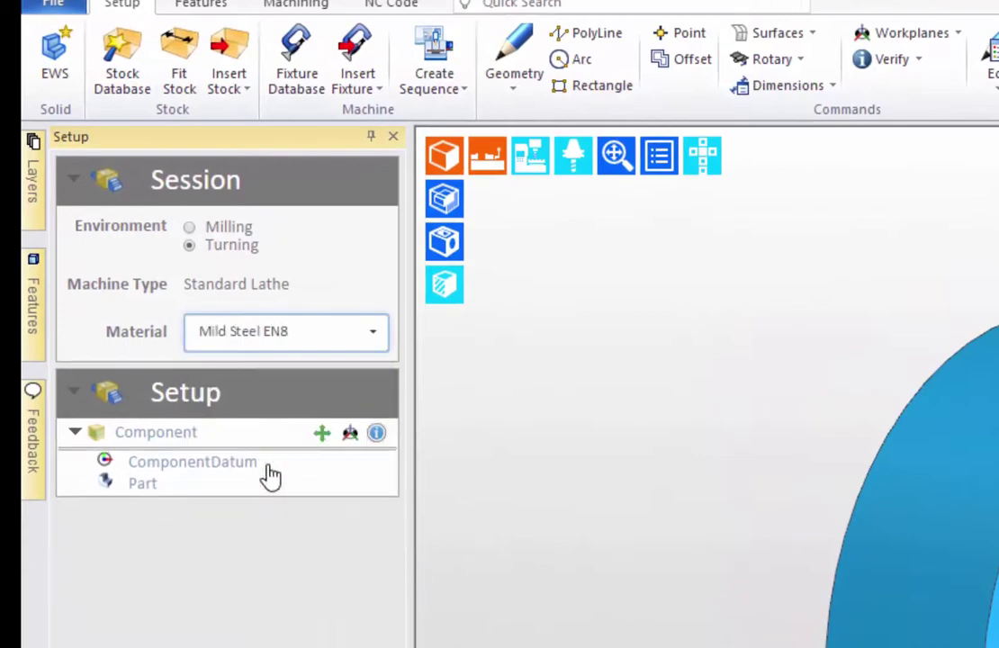
middle_drag(699, 508, 998, 647)
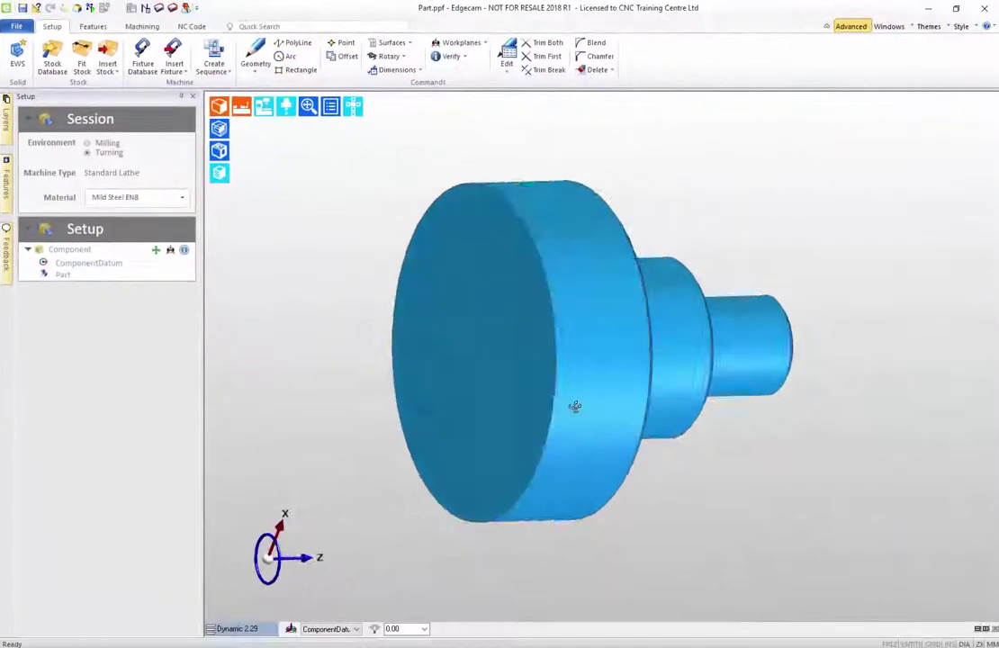
middle_drag(575, 406, 685, 335)
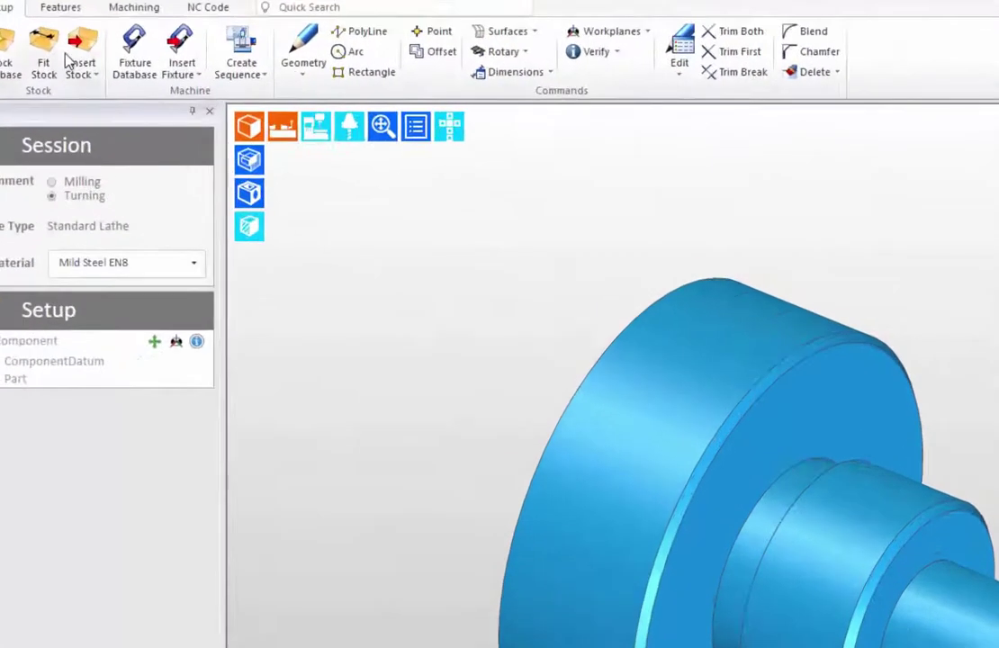
Fit 146 mm bar stock around the shaft with a 1 mm front and 25 mm back offset.
click(45, 54)
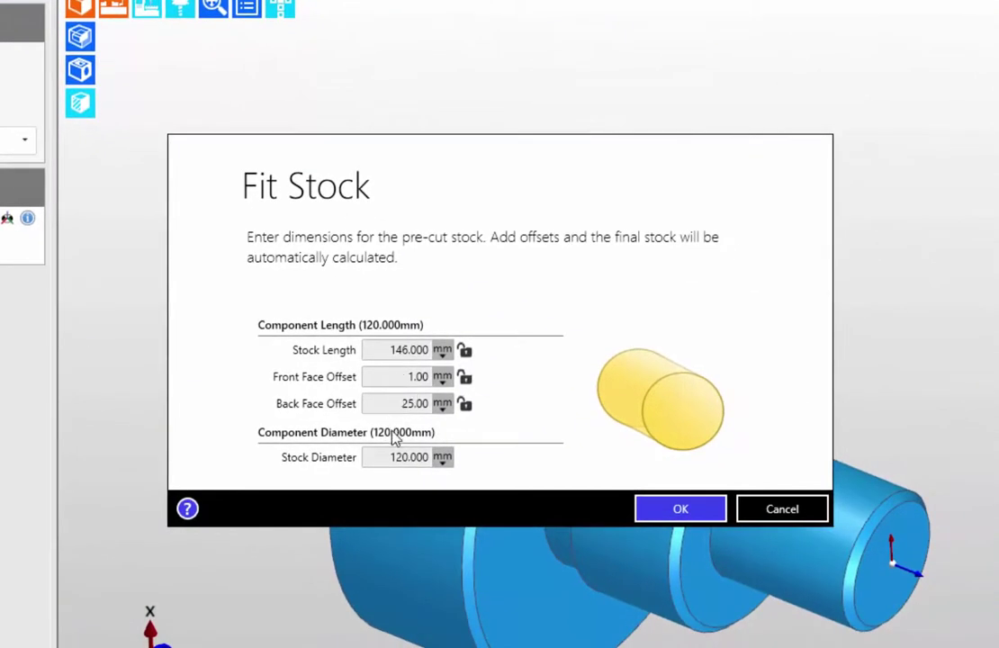
click(387, 459)
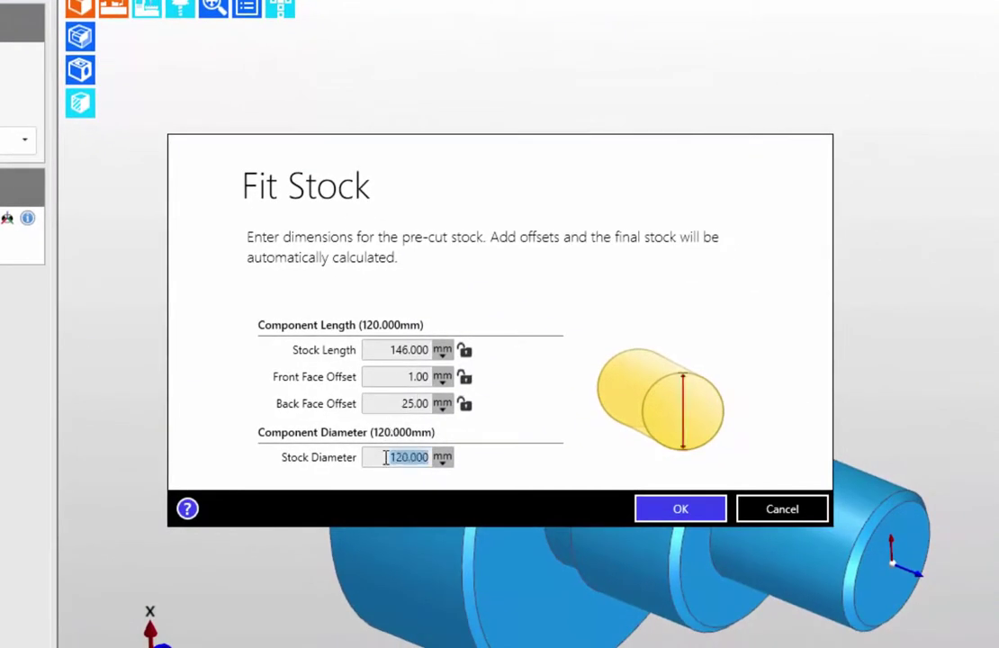
text(125)
key(Return)
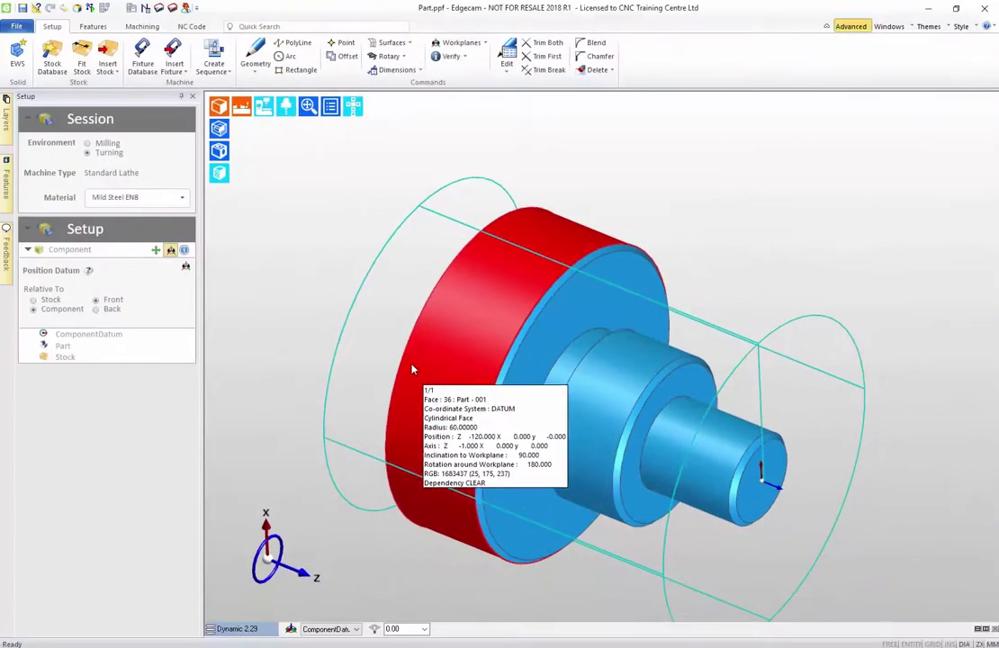
middle_drag(412, 369, 468, 279)
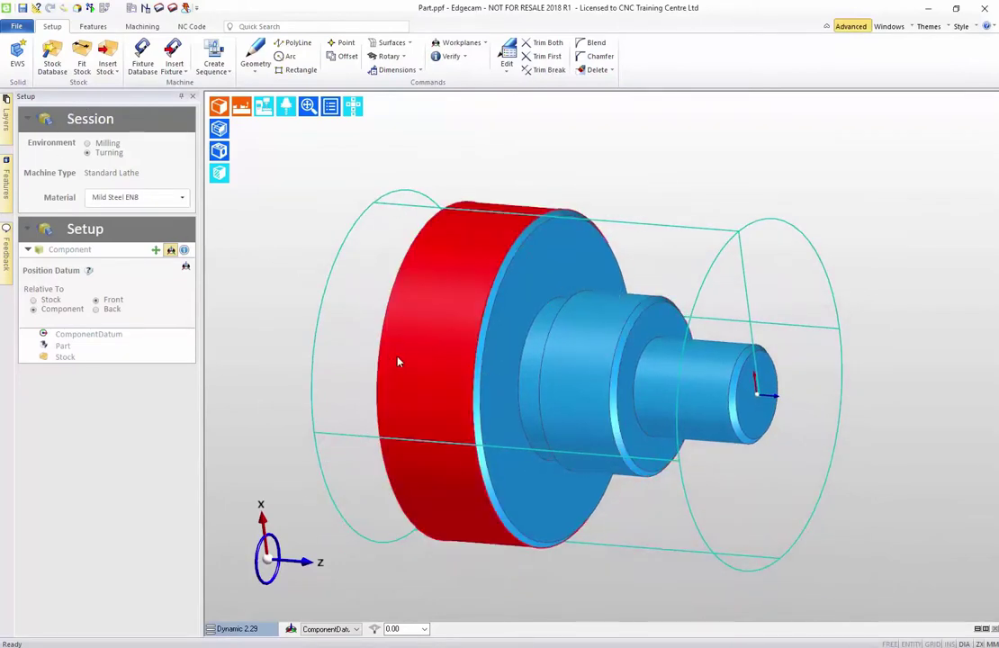
Create a turning sequence on Sample Lathe 2 axis mm.tcp using the default chuck settings.
click(7, 178)
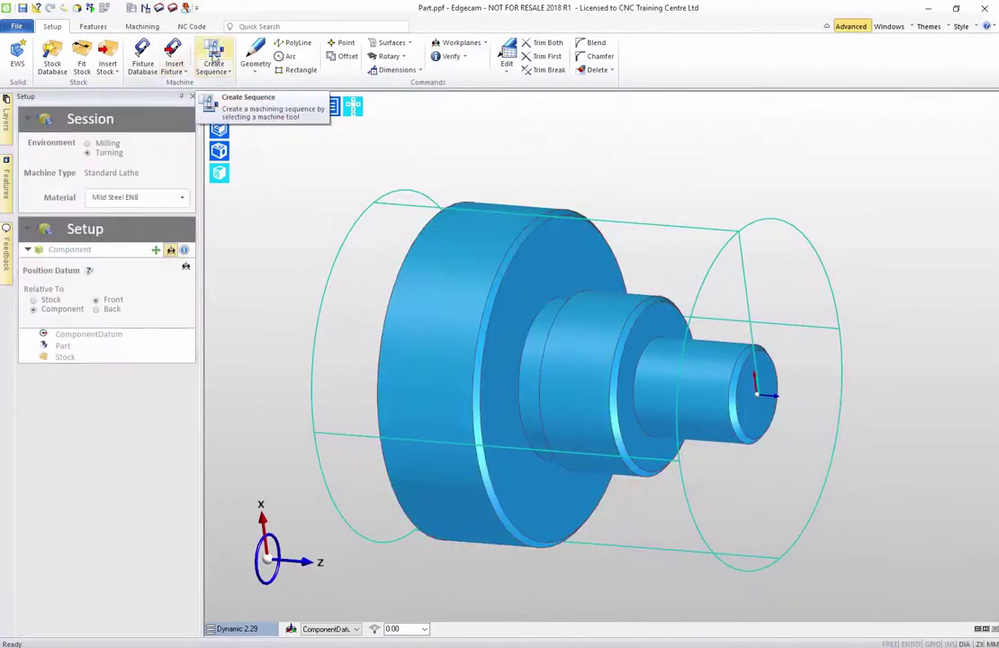
click(214, 52)
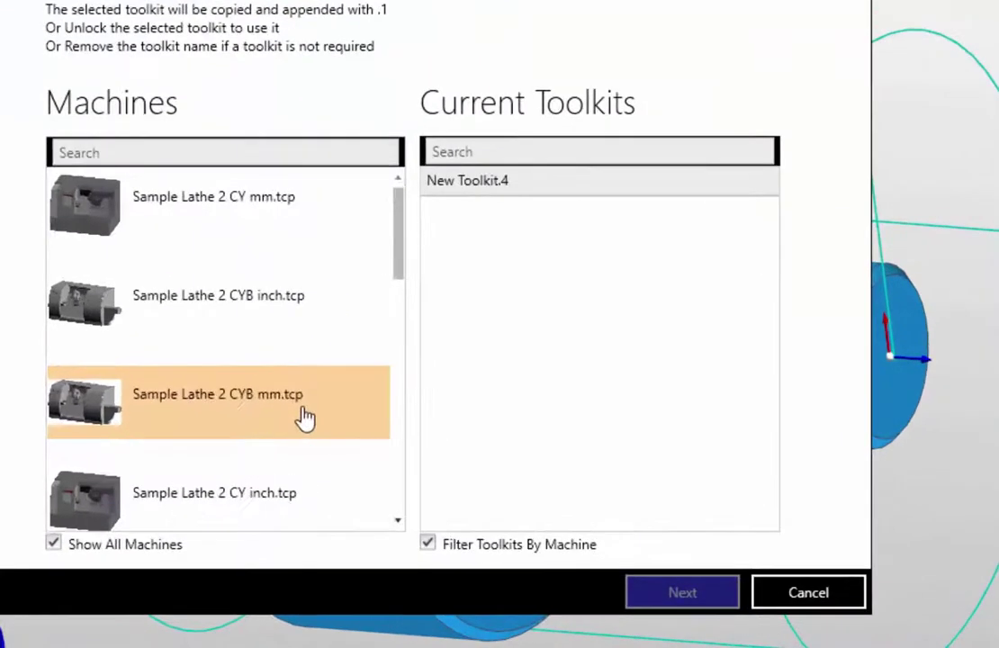
scroll(441, 426, down, 3)
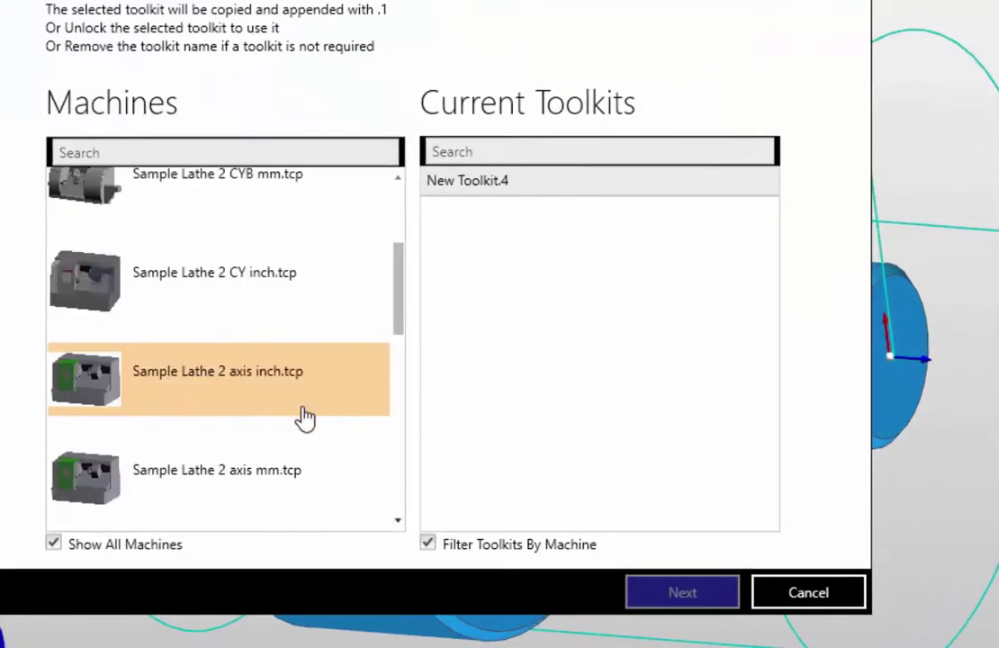
scroll(303, 417, down, 1)
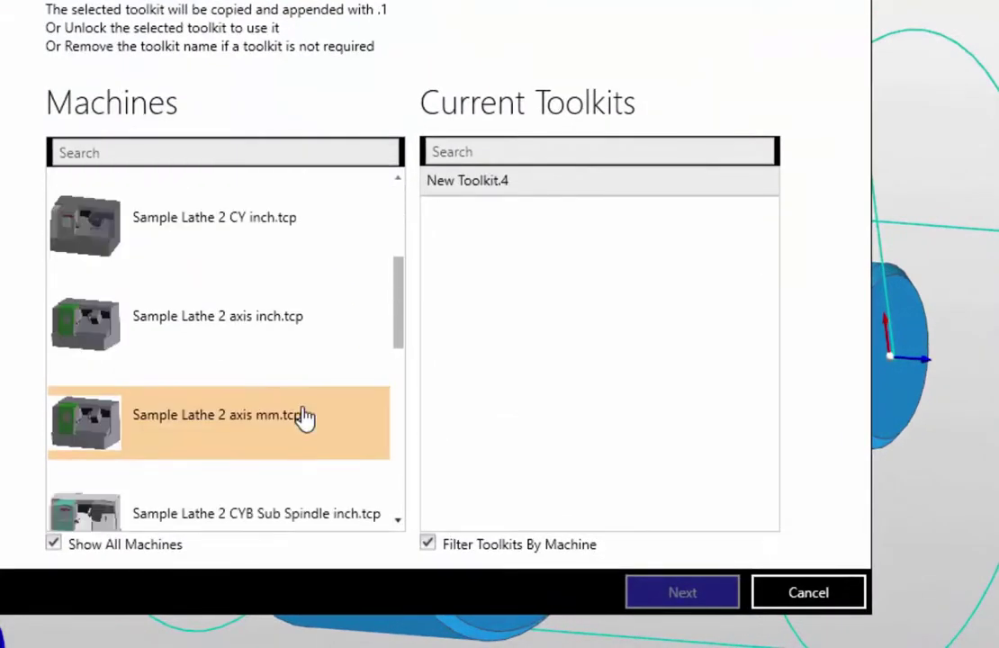
click(151, 447)
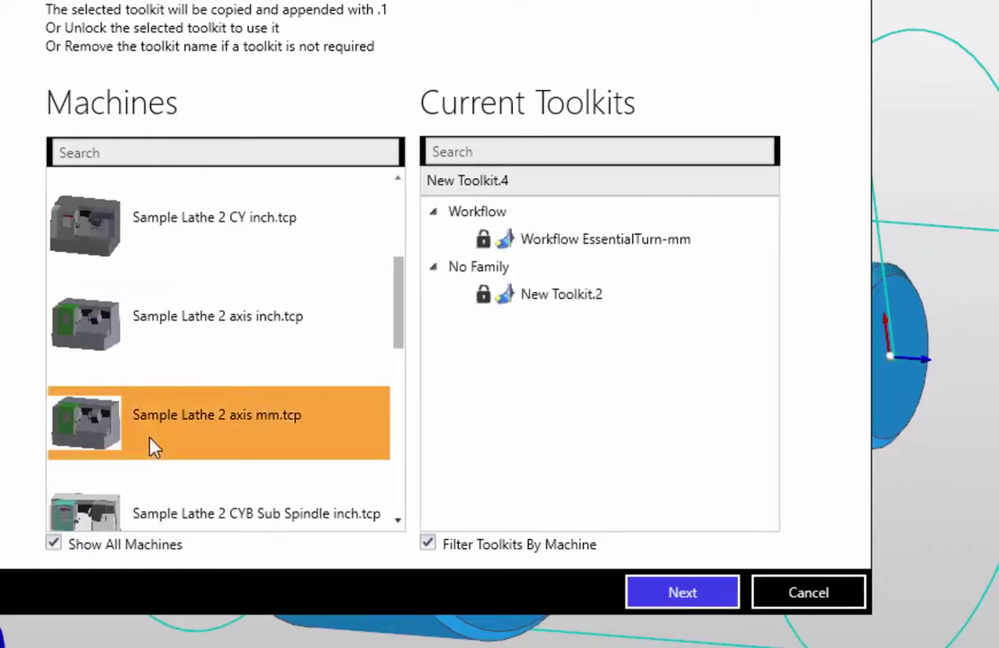
click(705, 595)
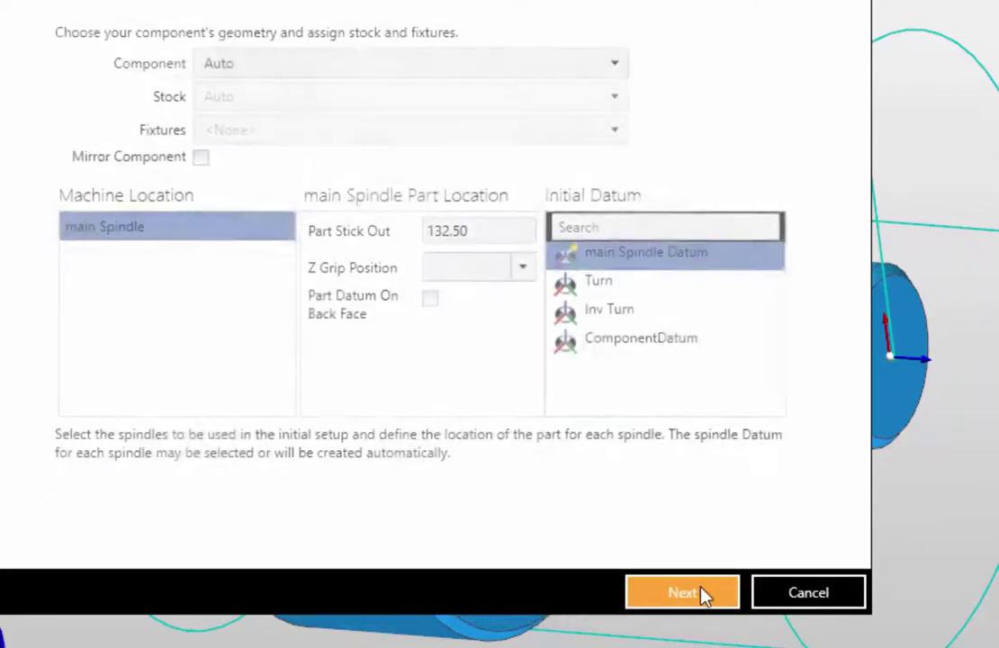
click(704, 595)
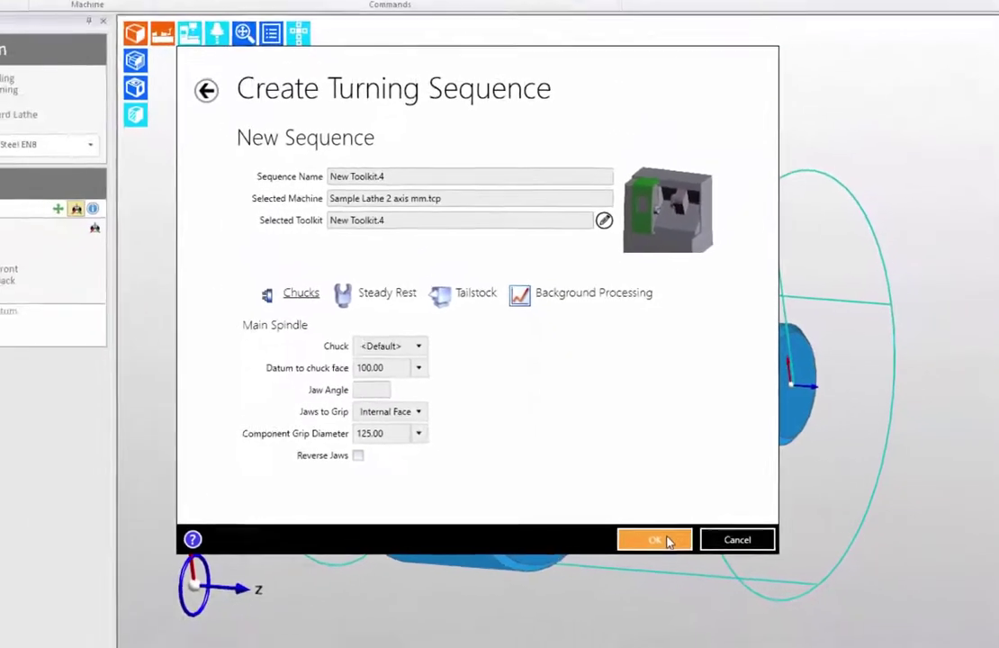
click(660, 530)
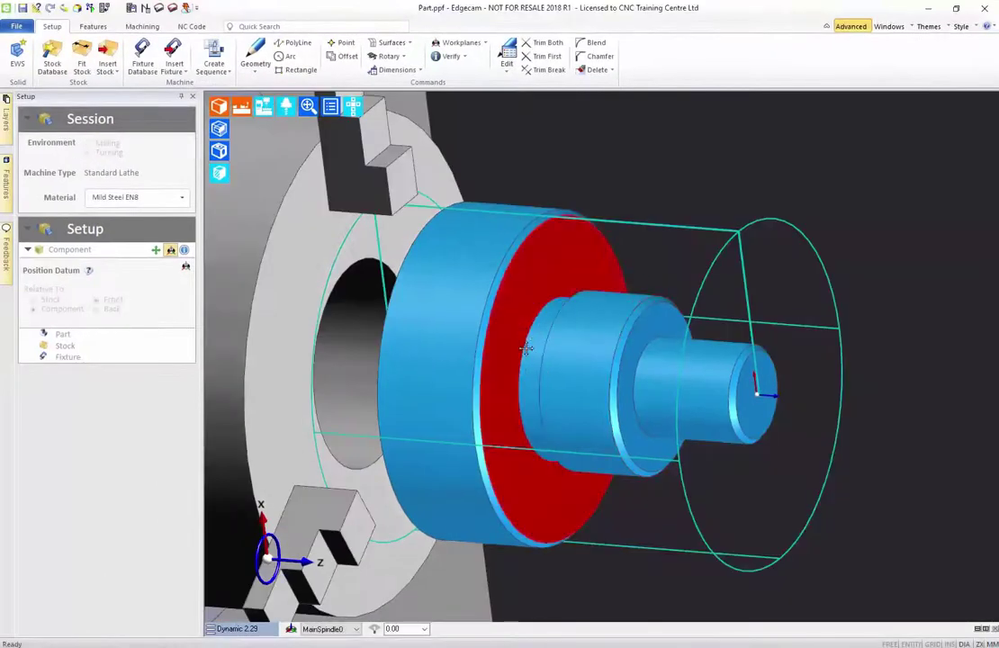
Zoom and orbit the view to inspect the stocked shaft gripped in the chuck jaws.
scroll(710, 450, up, 3)
scroll(710, 450, down, 5)
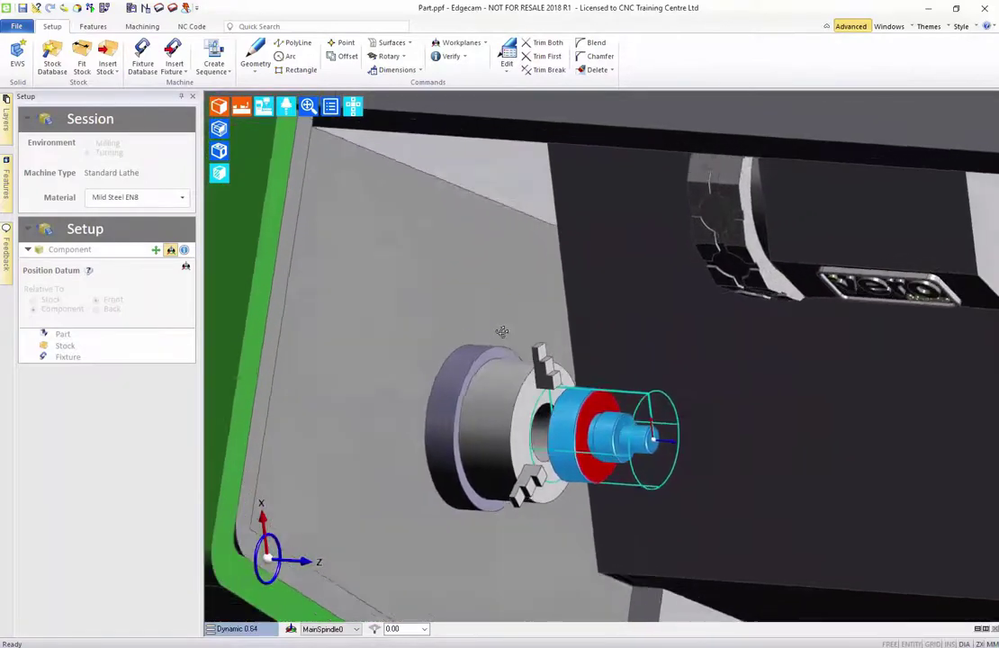
scroll(630, 392, up, 5)
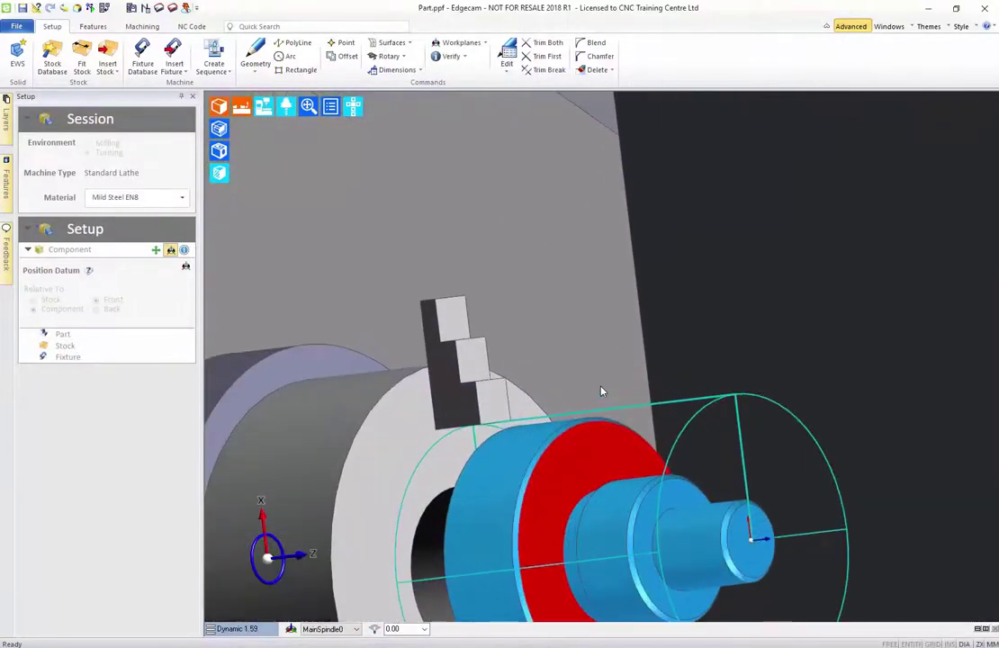
scroll(610, 346, down, 5)
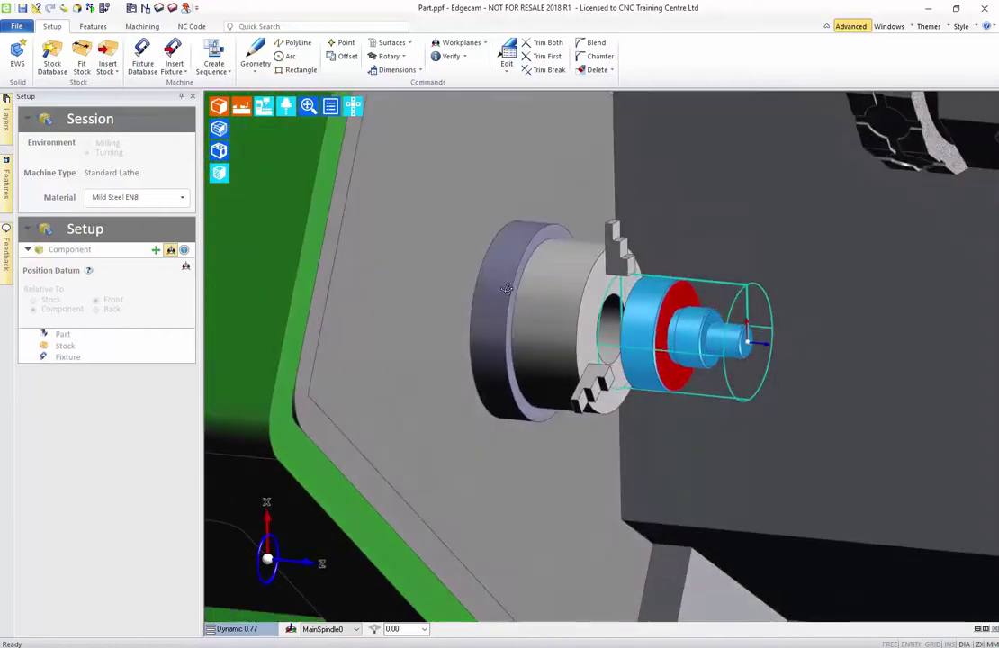
scroll(511, 250, down, 5)
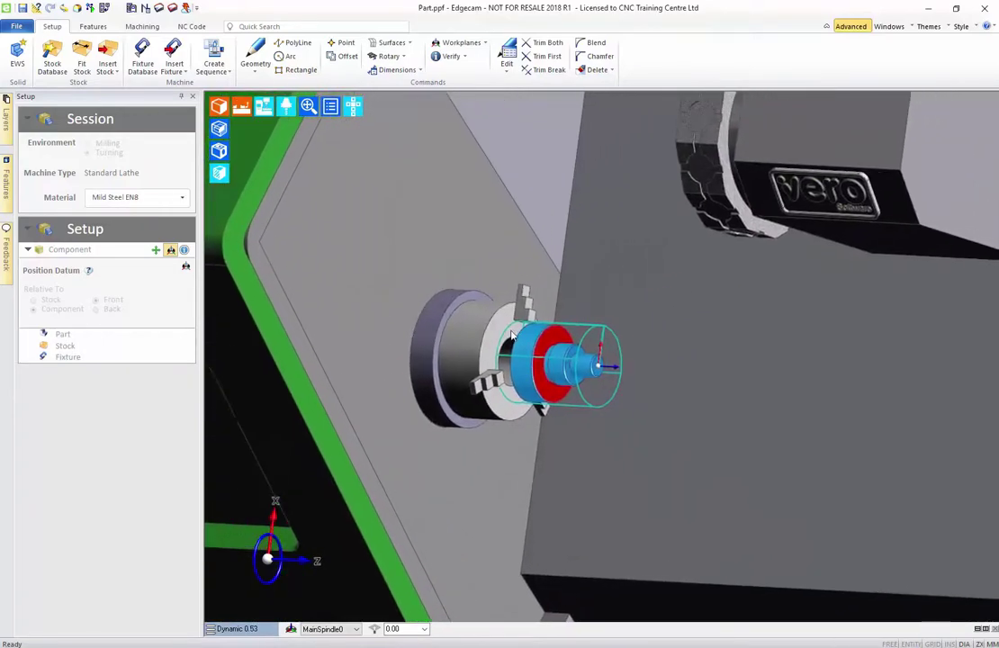
scroll(572, 293, up, 3)
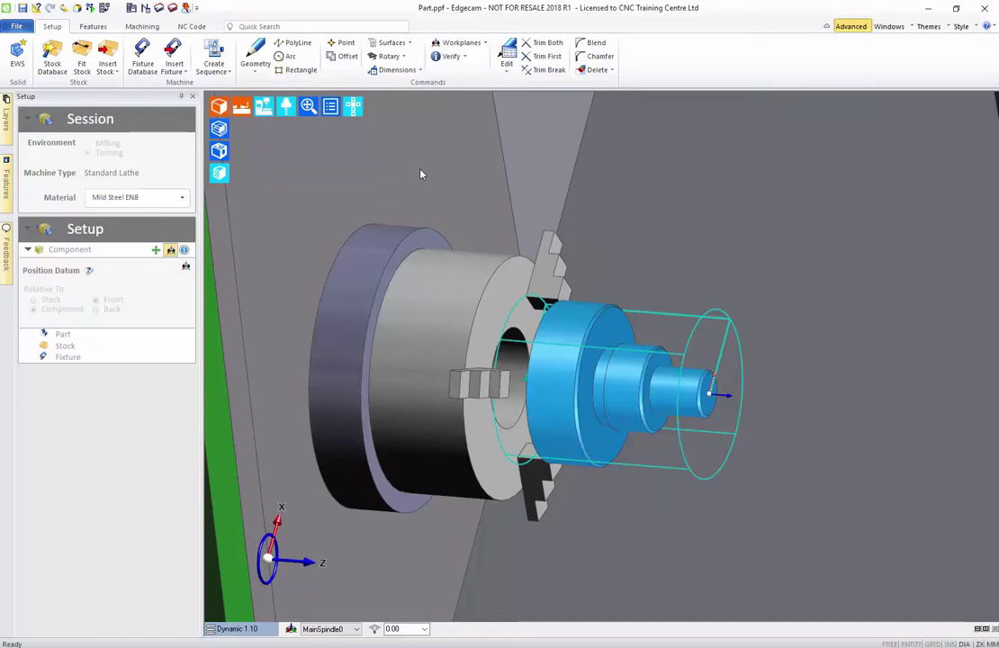
middle_drag(531, 386, 706, 310)
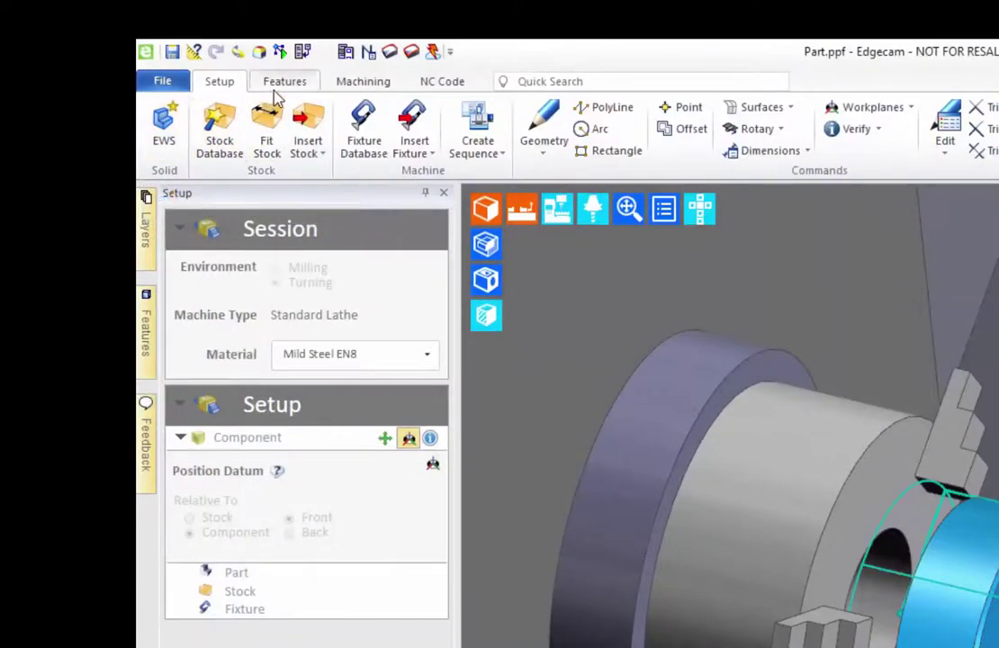
Run Find Features on the Turn tab with Threads and Bore Profiles excluded.
click(90, 28)
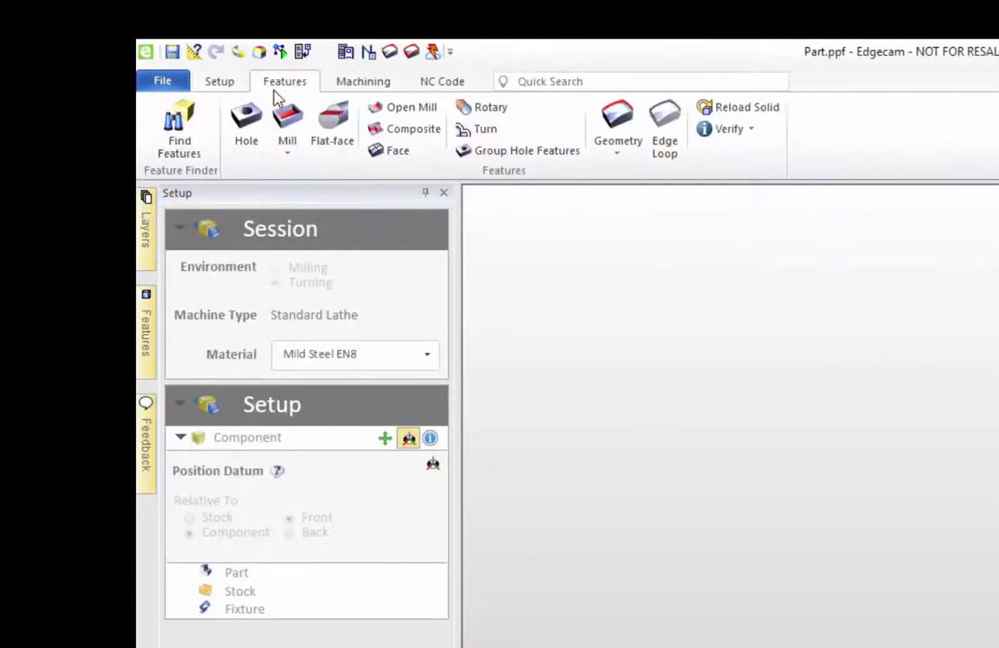
click(180, 152)
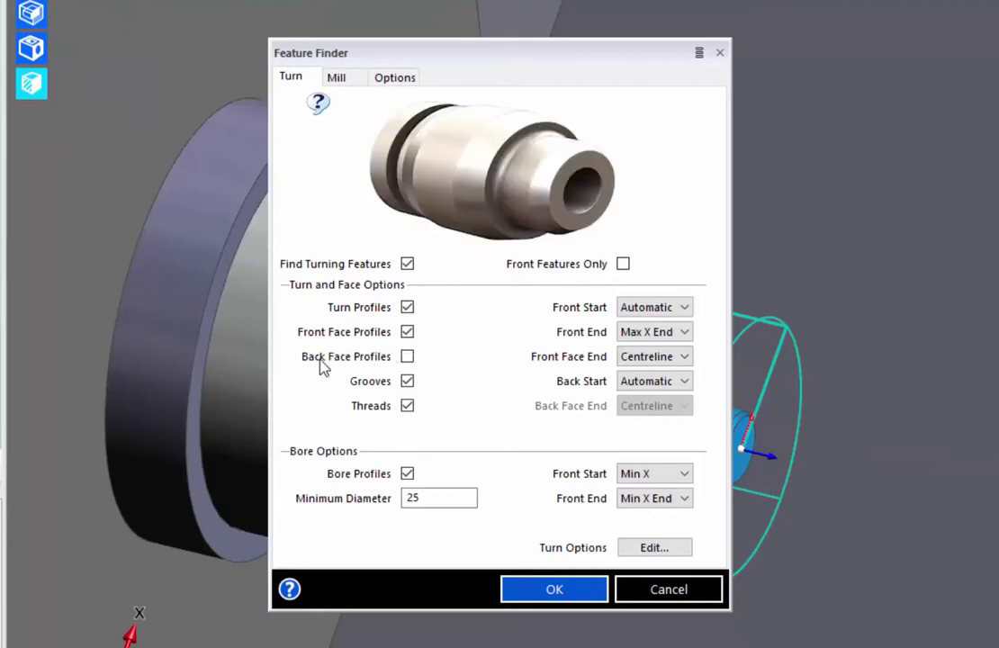
click(408, 406)
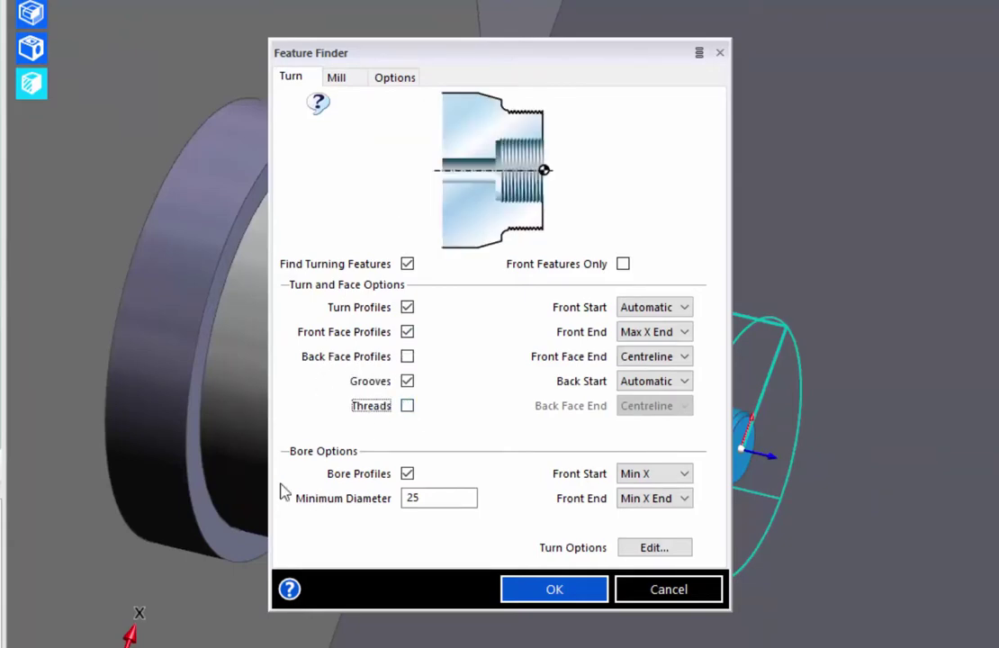
click(407, 474)
click(554, 589)
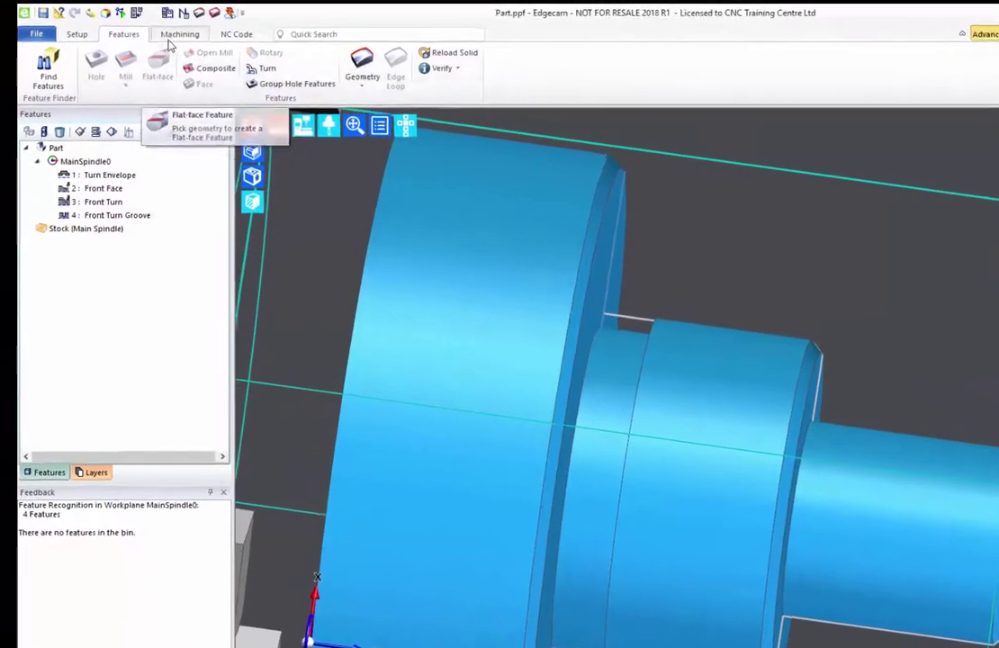
Plan and apply roughing and finishing operations for the face, turn and groove features.
click(137, 27)
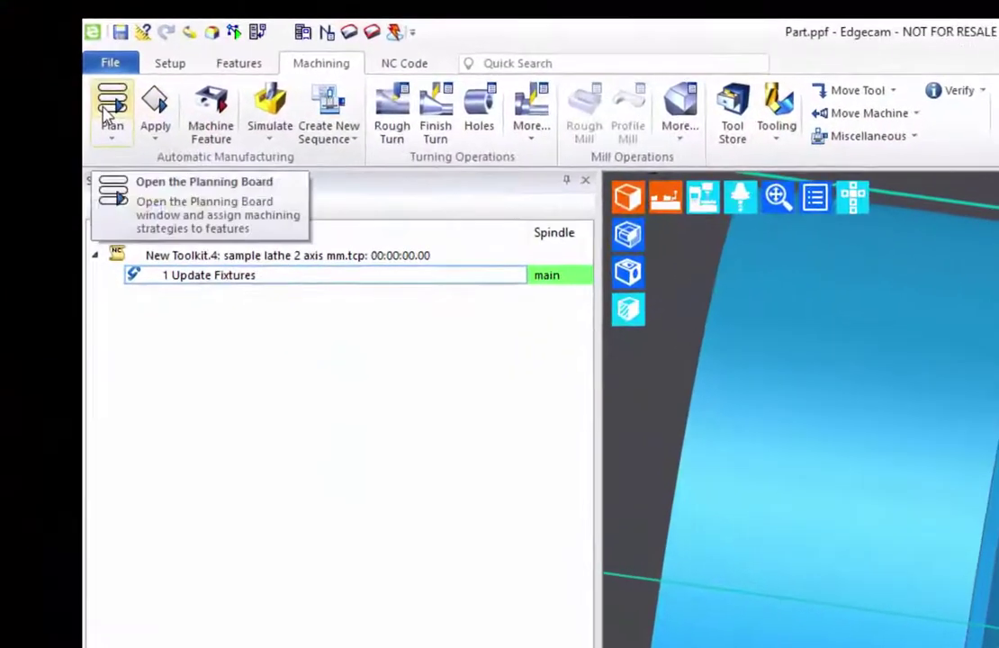
click(74, 90)
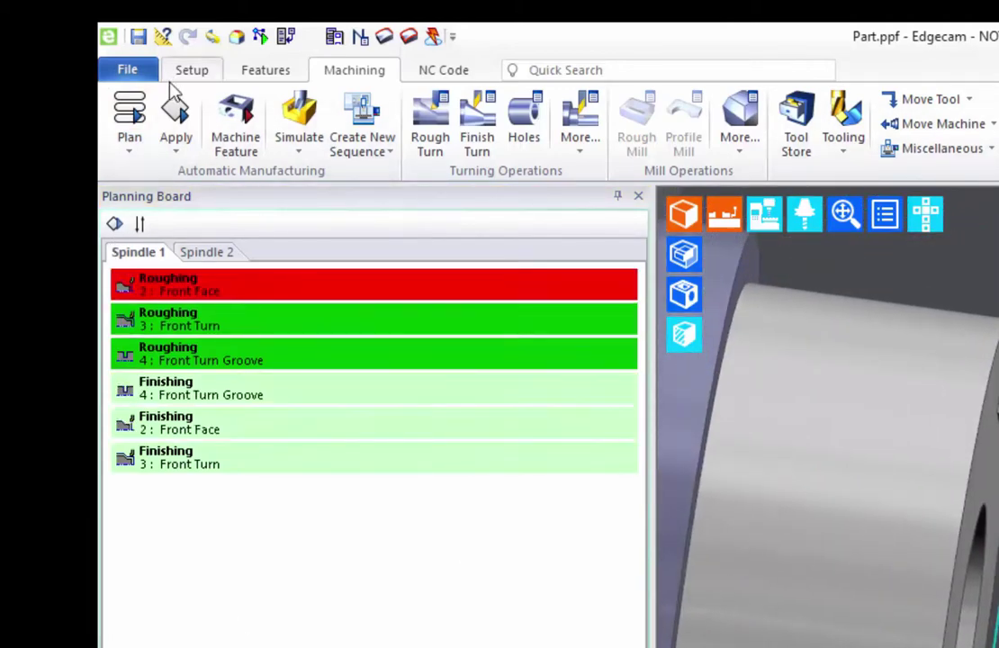
click(175, 128)
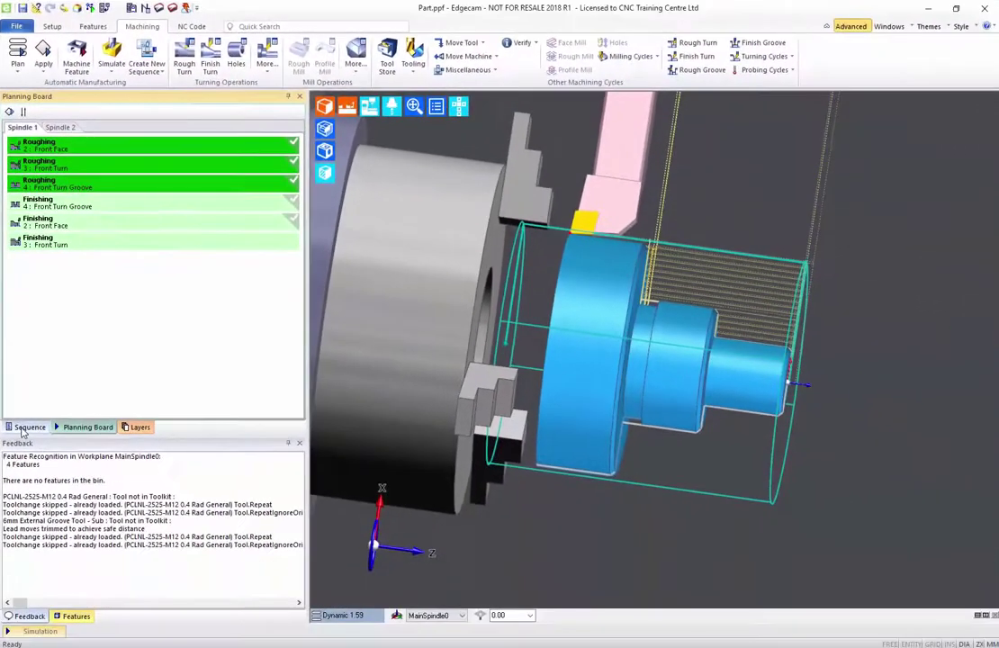
click(79, 590)
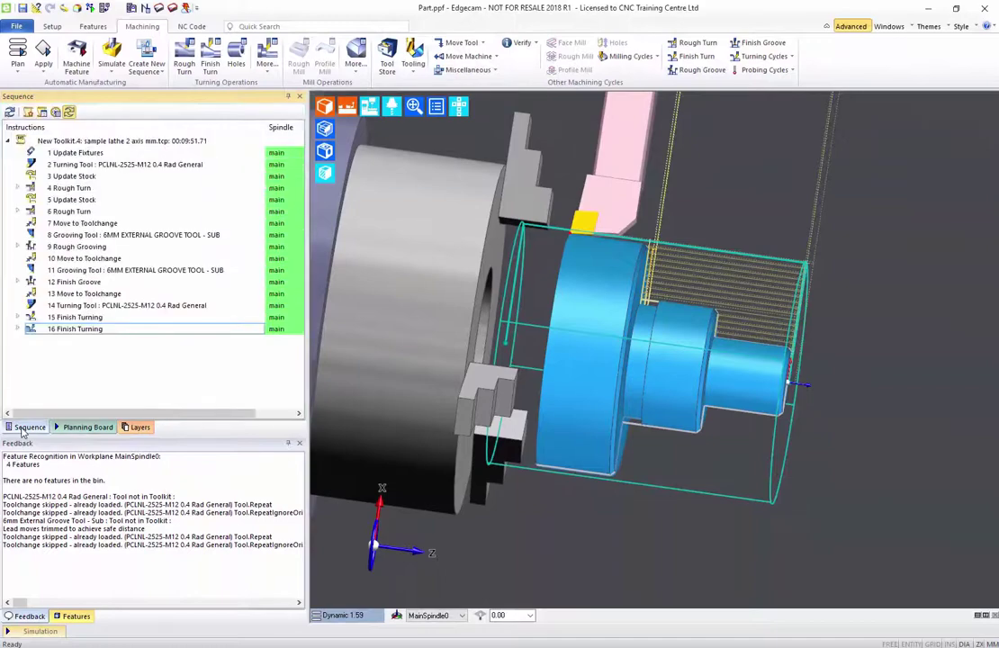
click(78, 429)
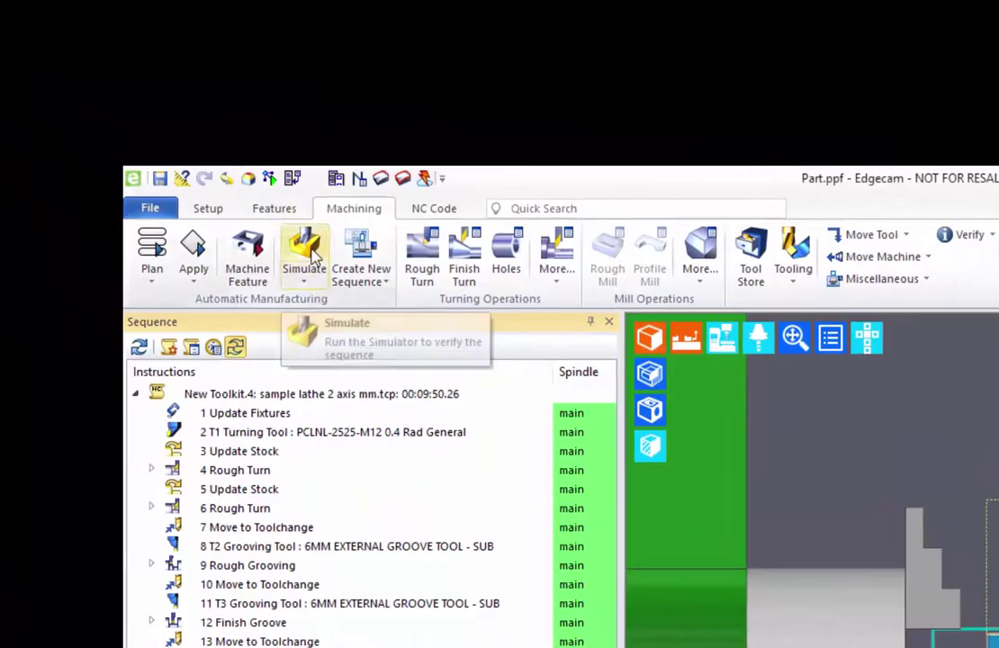
Play the full machining simulation of the sequence cutting the stock in Edgecam Simulator.
click(248, 189)
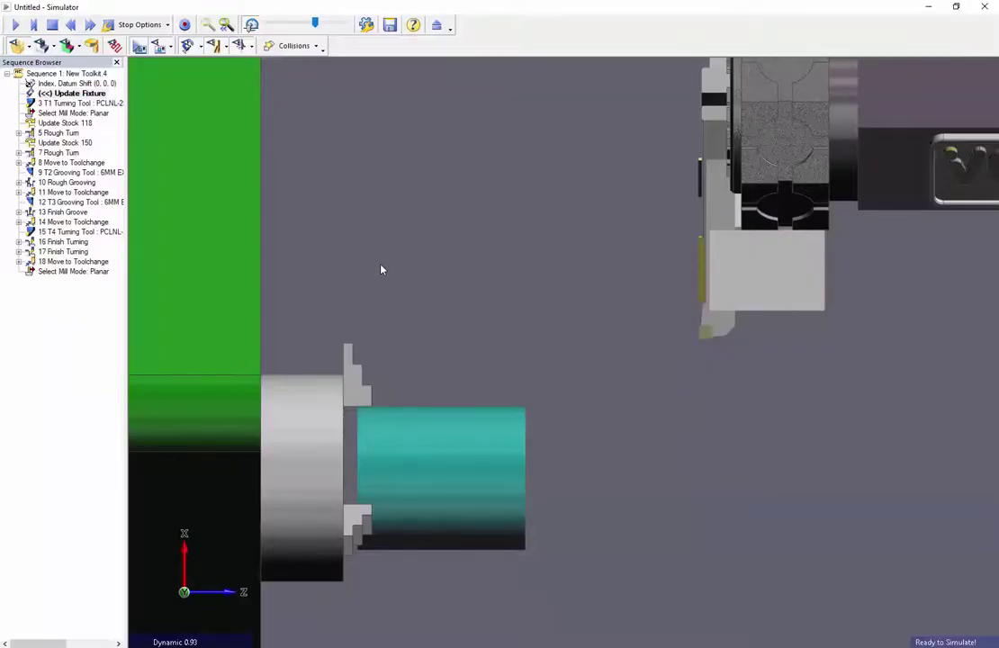
middle_drag(382, 264, 410, 235)
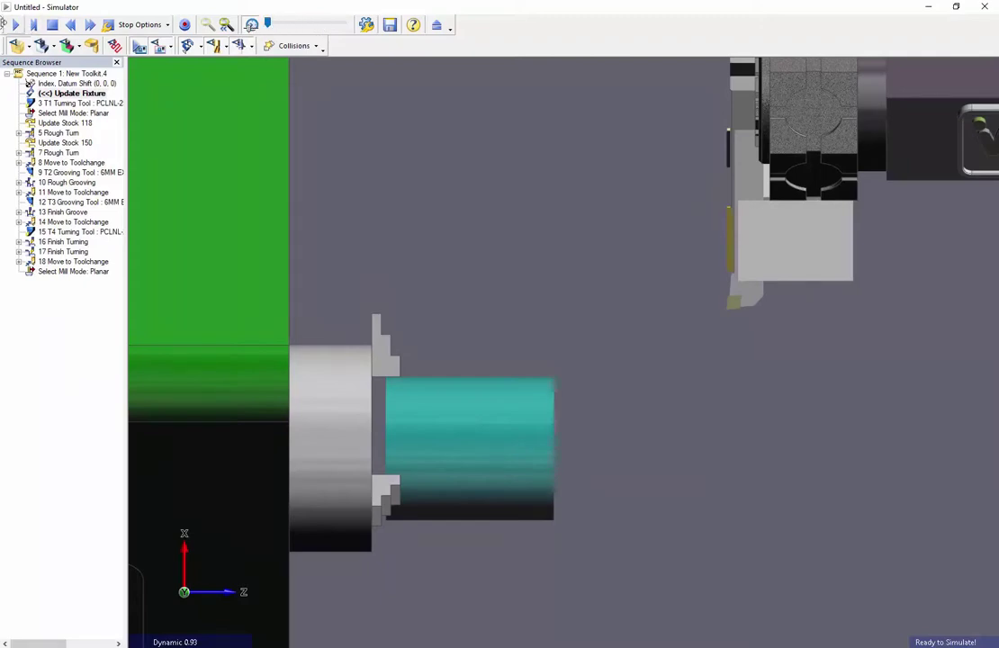
click(14, 25)
scroll(587, 367, up, 3)
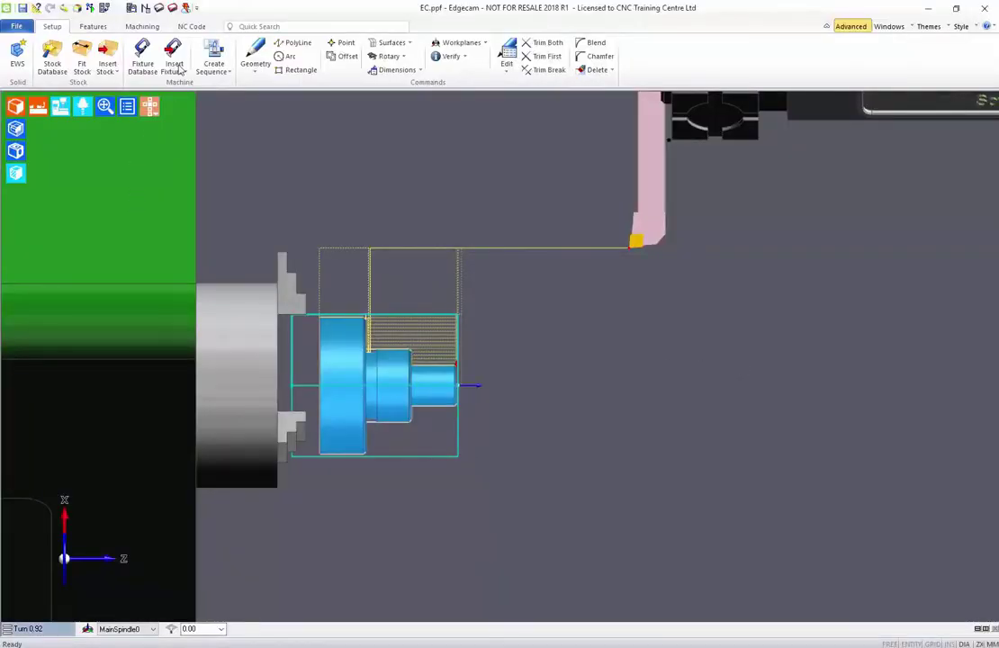
Generate the NC program, accepting the output settings, kit update and repeated-tools prompts.
click(192, 27)
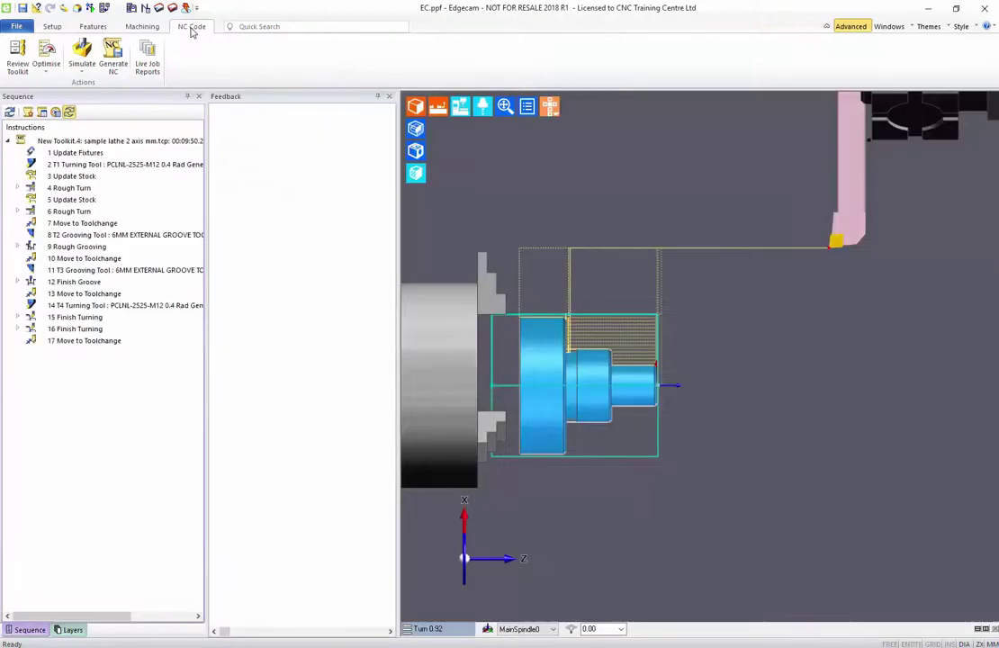
click(115, 54)
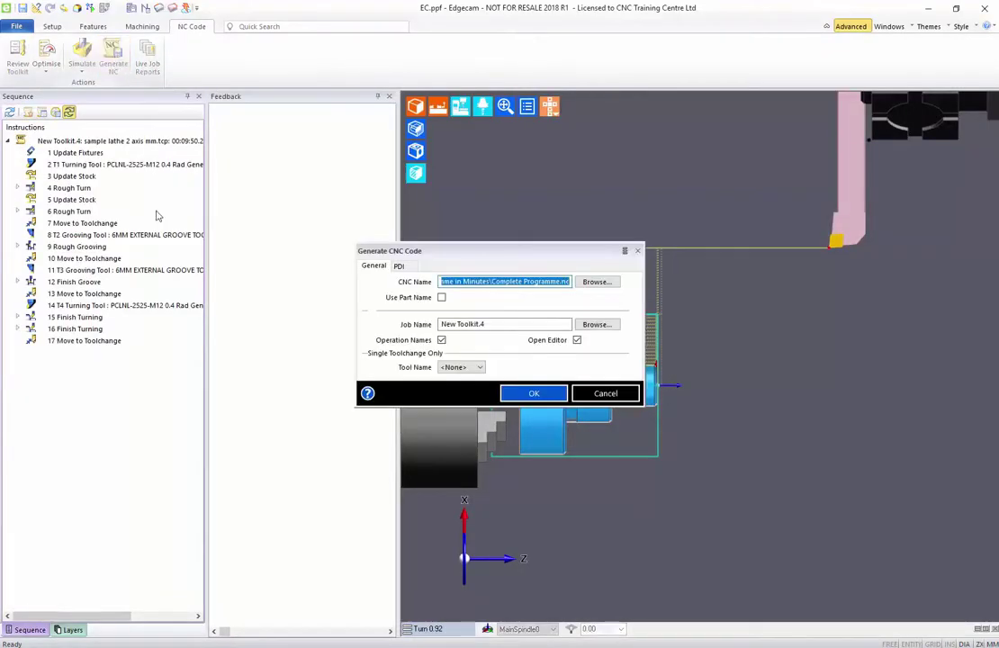
click(528, 394)
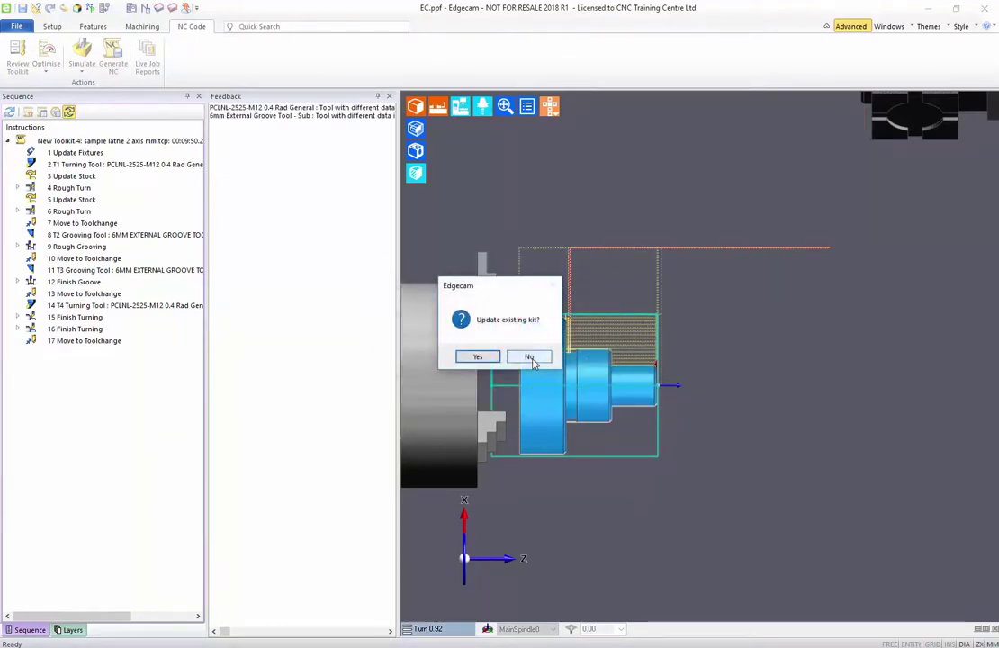
click(478, 357)
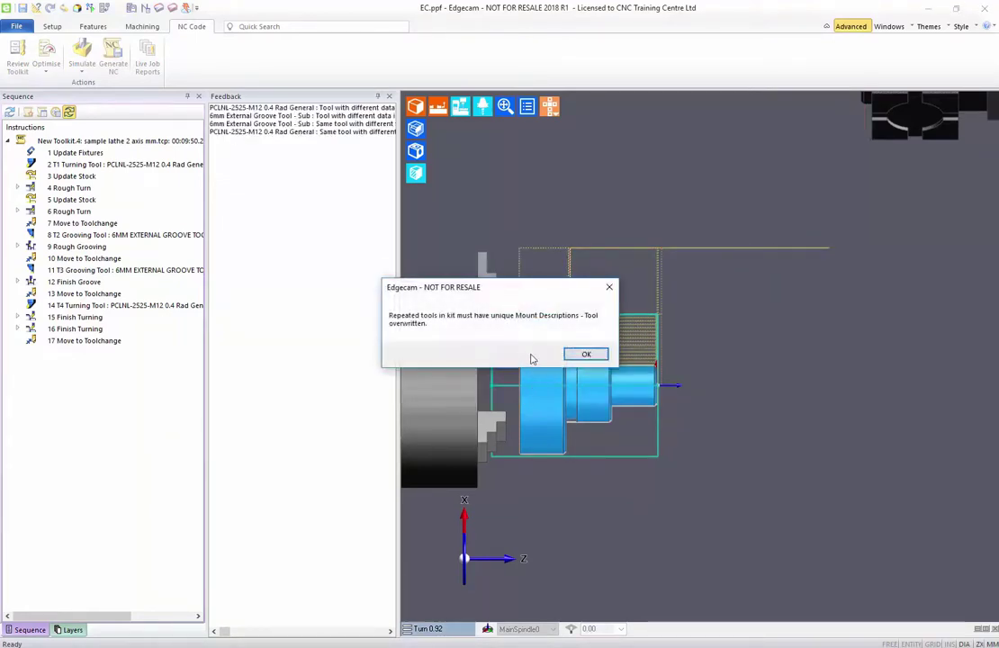
click(584, 353)
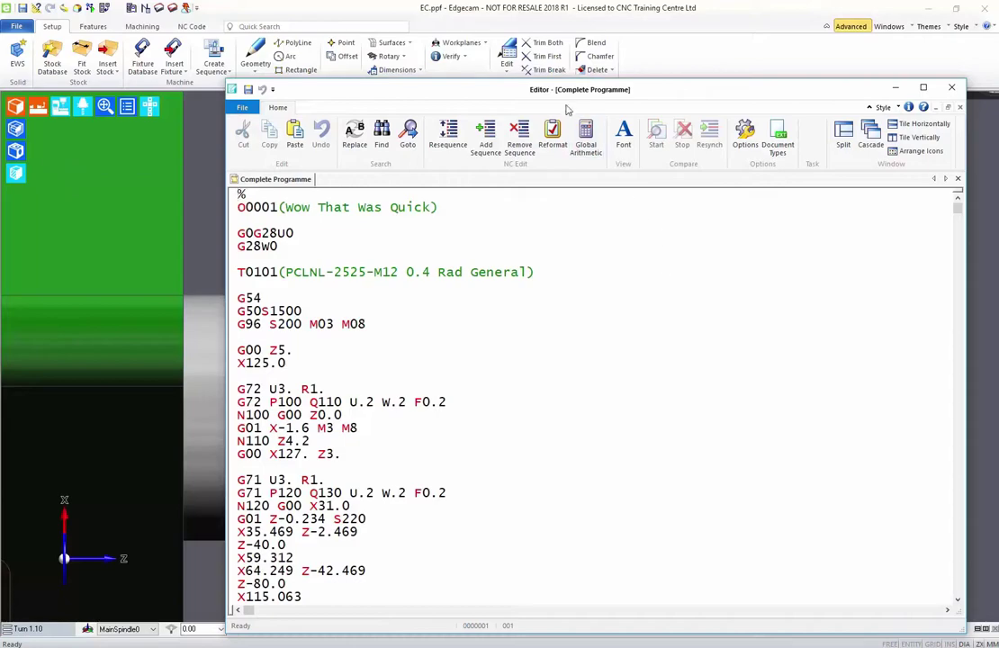
Scroll through the Complete Programme NC code in the Editor.
drag(560, 97, 542, 62)
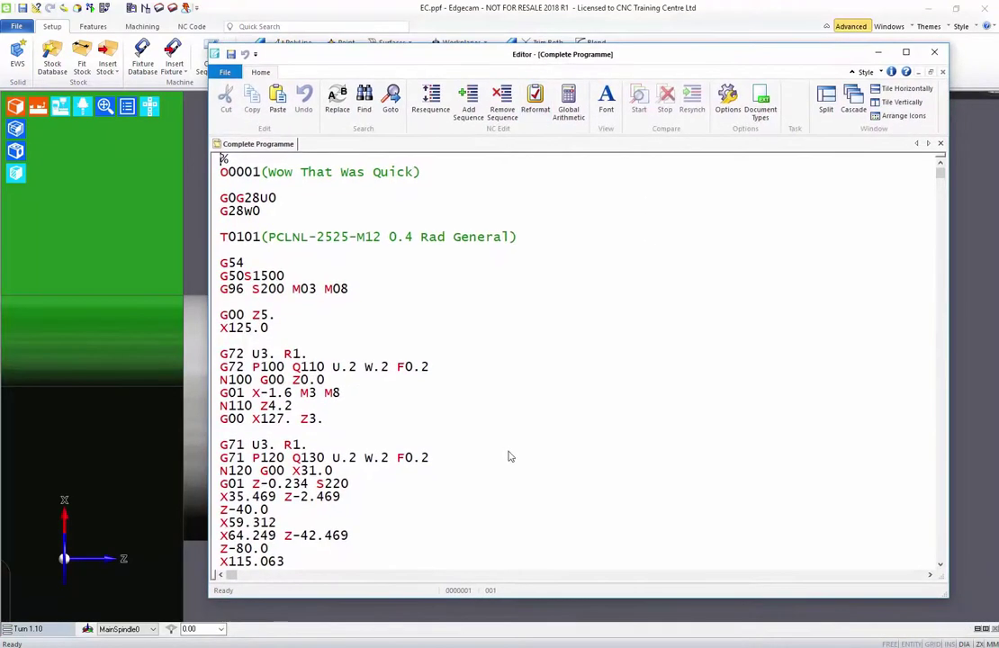
scroll(508, 457, down, 10)
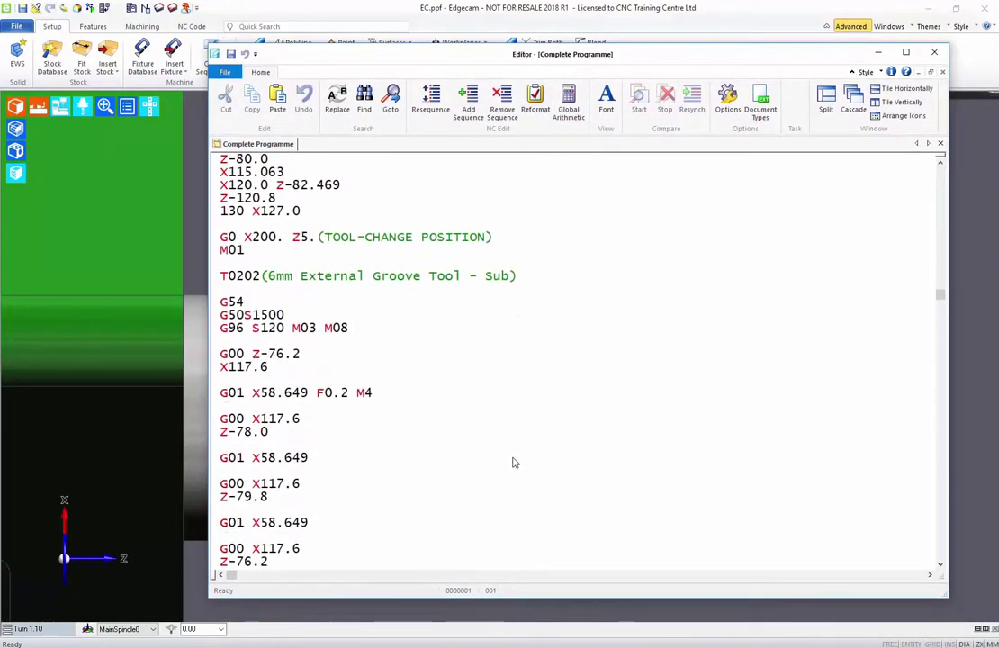
scroll(512, 463, down, 17)
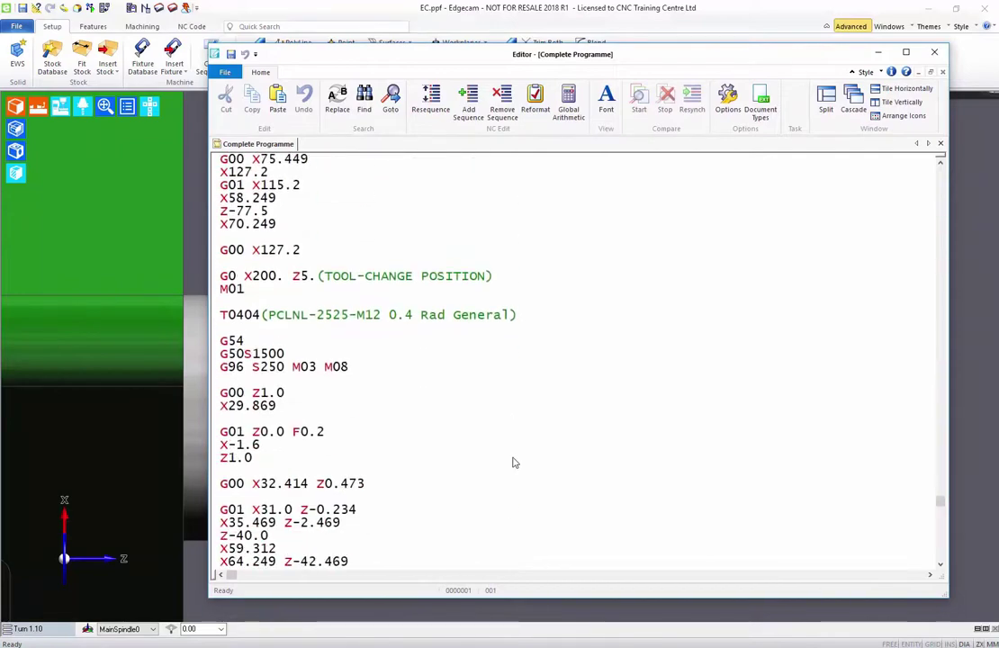
scroll(513, 462, down, 5)
scroll(513, 462, up, 9)
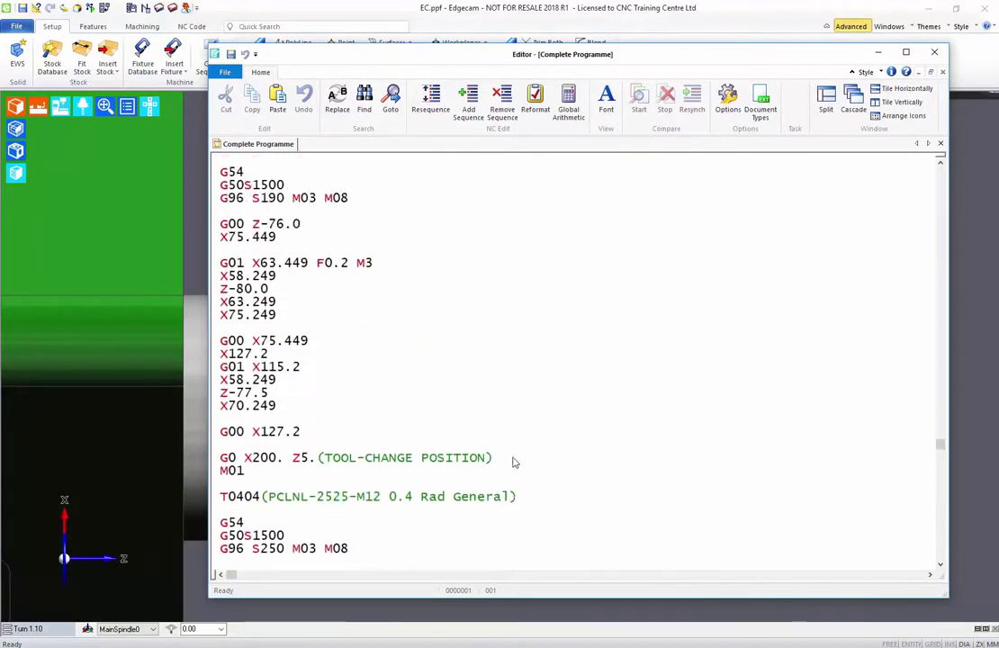
scroll(513, 463, up, 20)
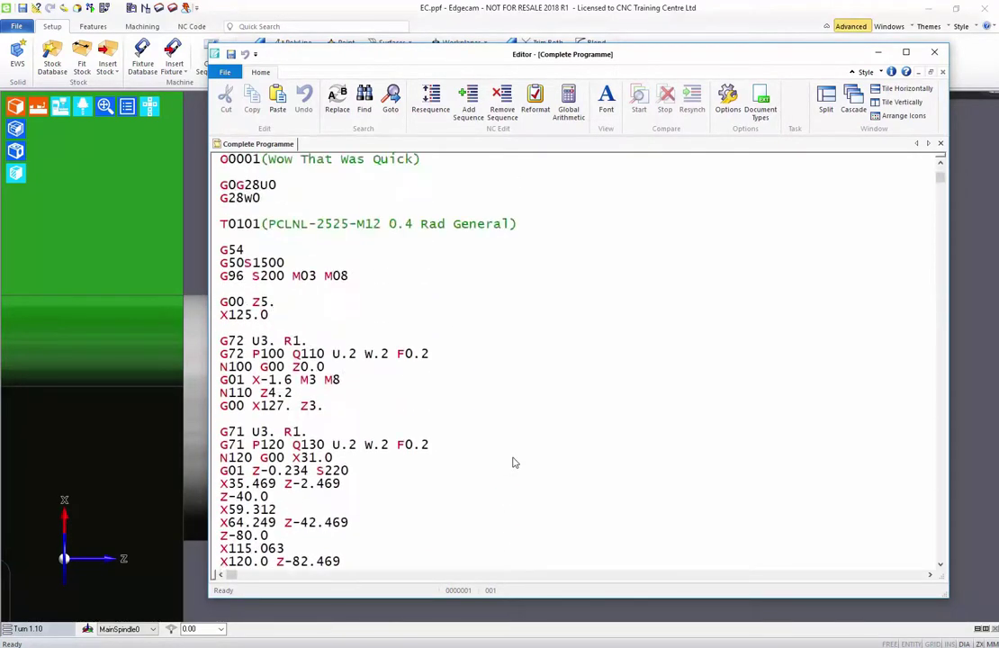
scroll(513, 462, up, 1)
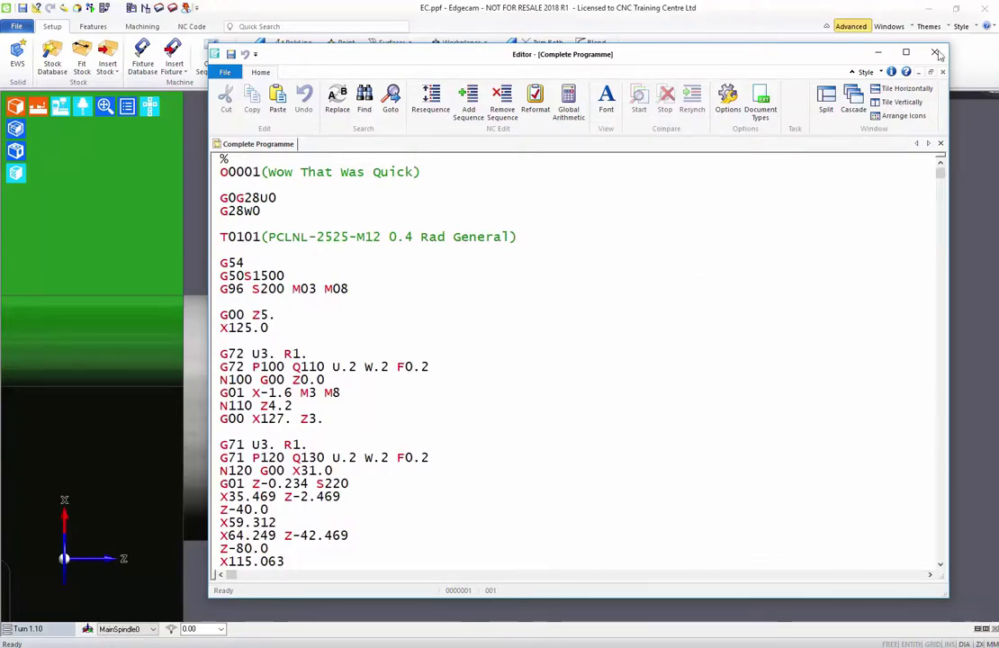